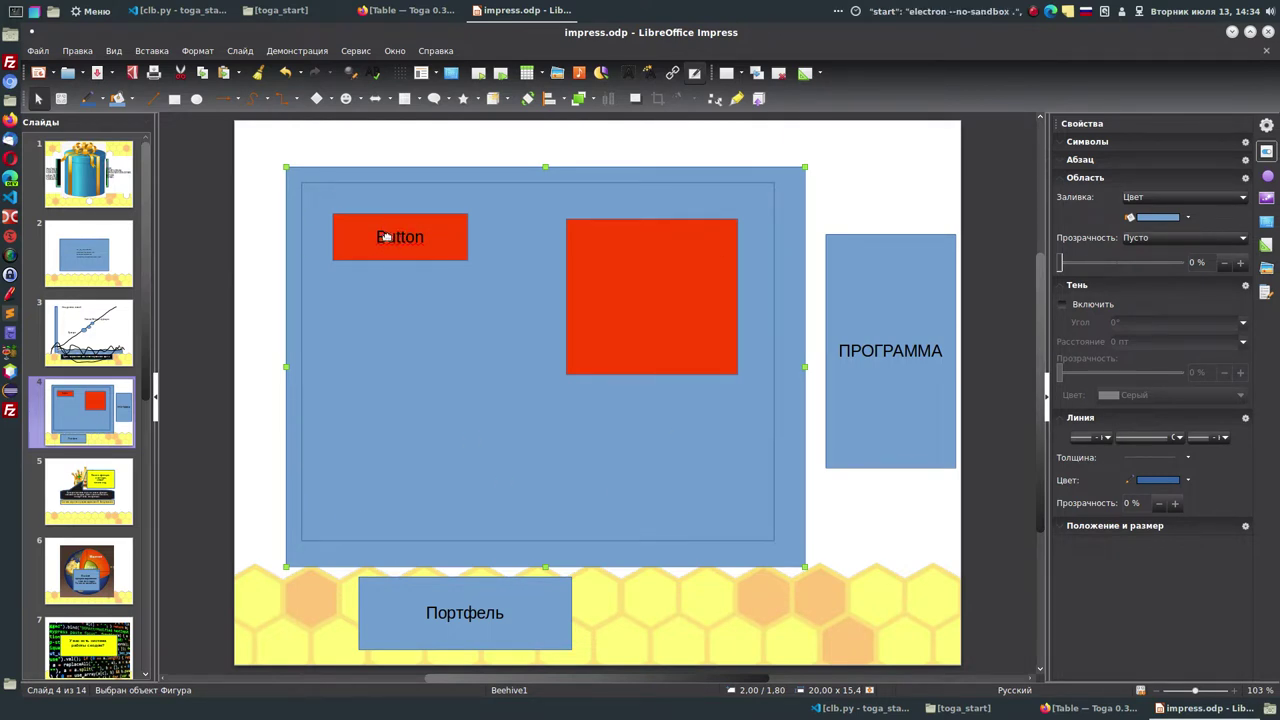
- Switch to Firefox and examine the Toga Table widget's platform support, usage code and parameters, and return to the Impress slide
{"action": "left_click", "coordinate": [384, 232]}
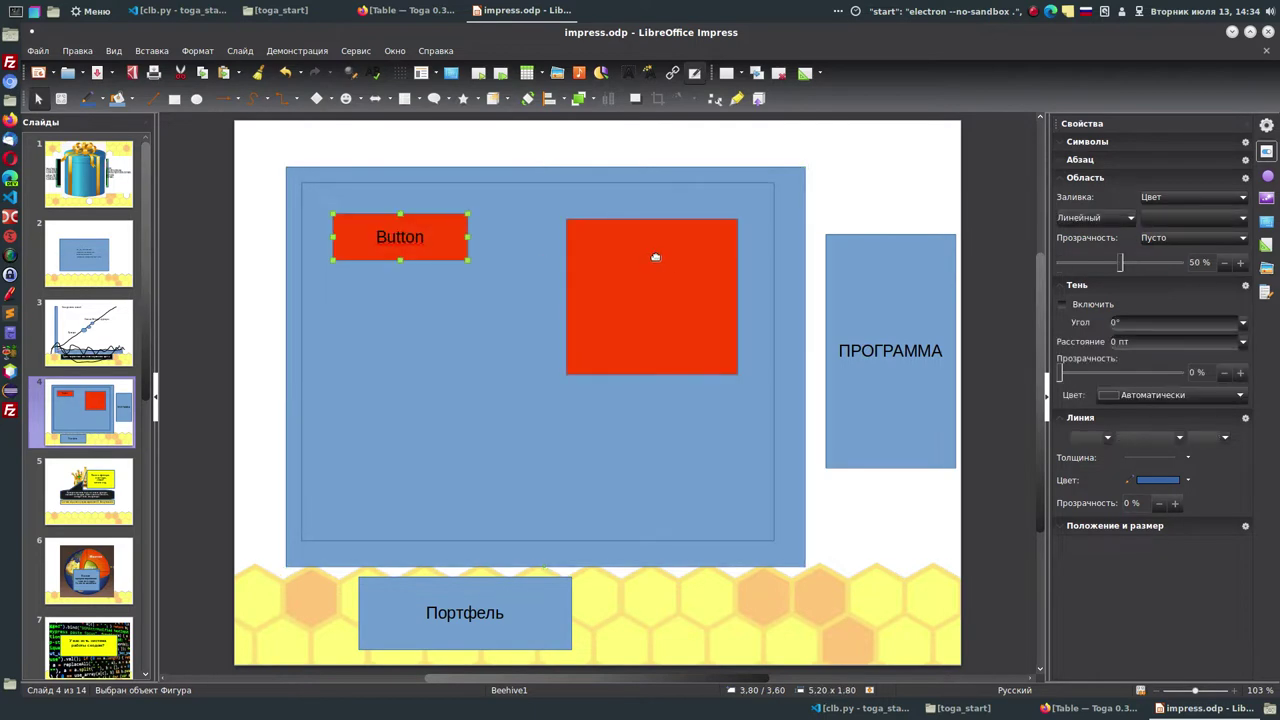
{"action": "left_click", "coordinate": [654, 257]}
{"action": "left_click", "coordinate": [388, 8]}
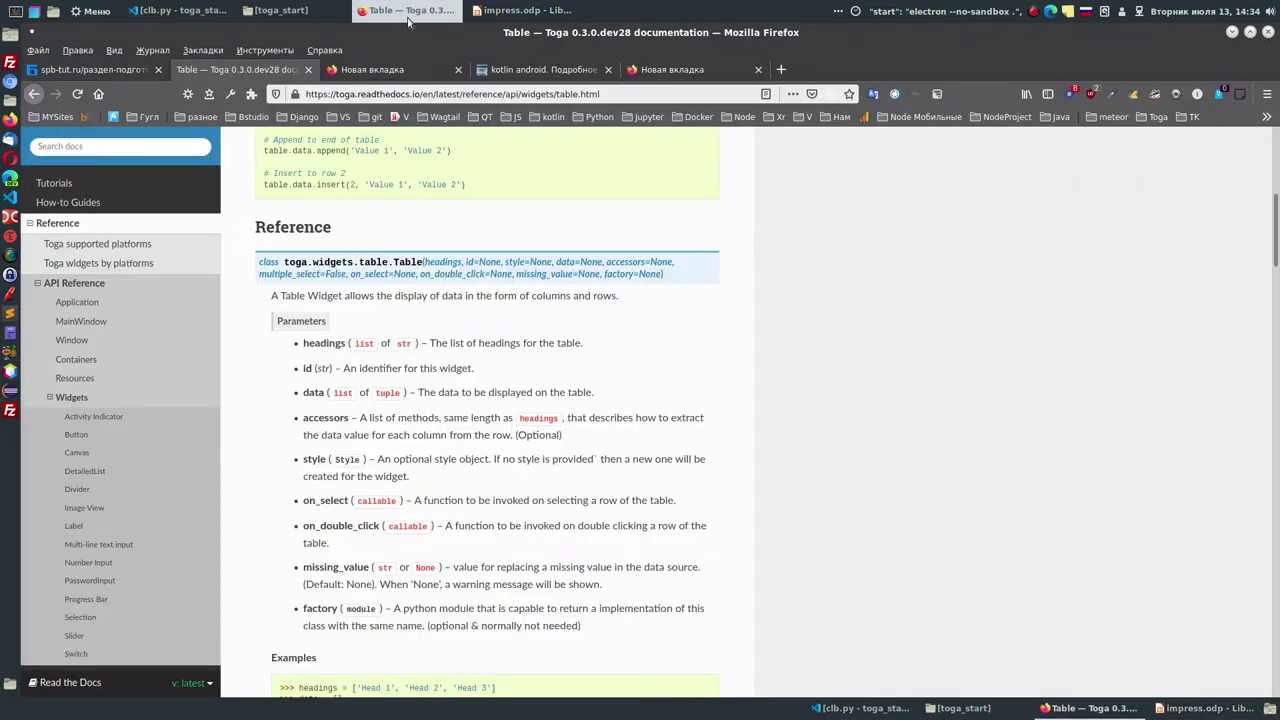
{"action": "scroll", "coordinate": [115, 340], "scroll_direction": "down", "scroll_amount": 3}
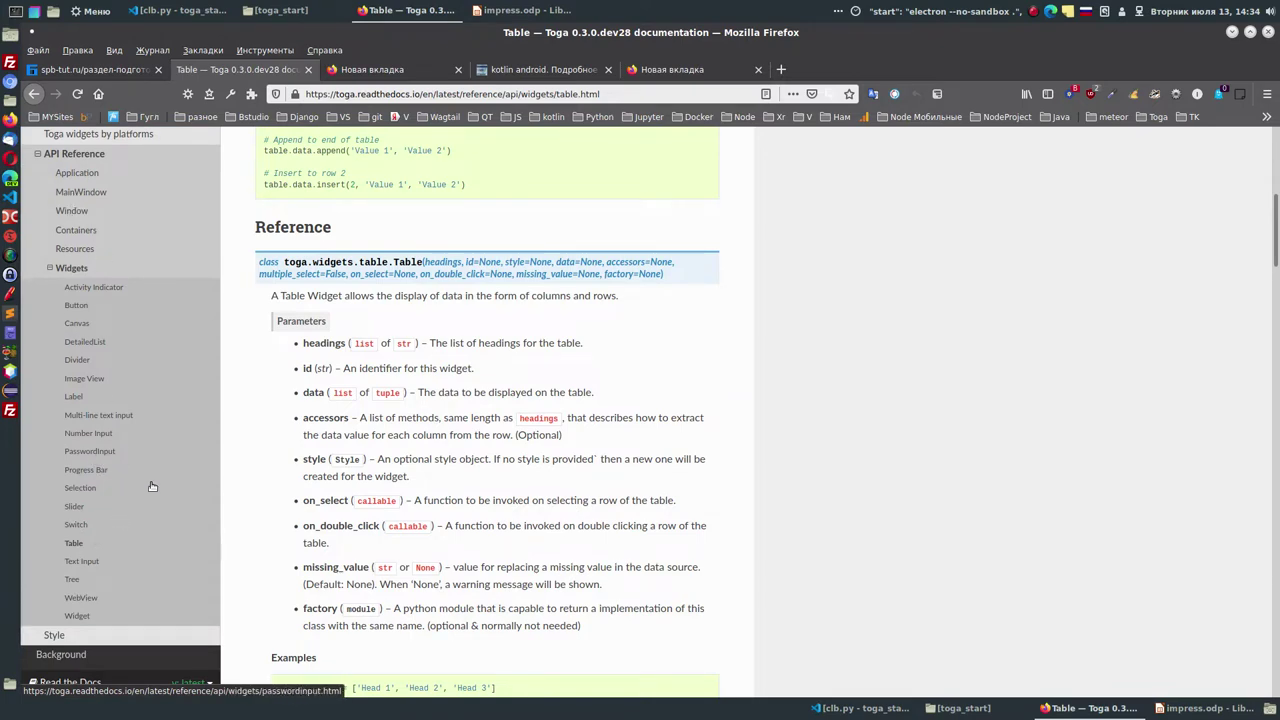
{"action": "scroll", "coordinate": [509, 563], "scroll_direction": "up", "scroll_amount": 4}
{"action": "scroll", "coordinate": [509, 563], "scroll_direction": "up", "scroll_amount": 2}
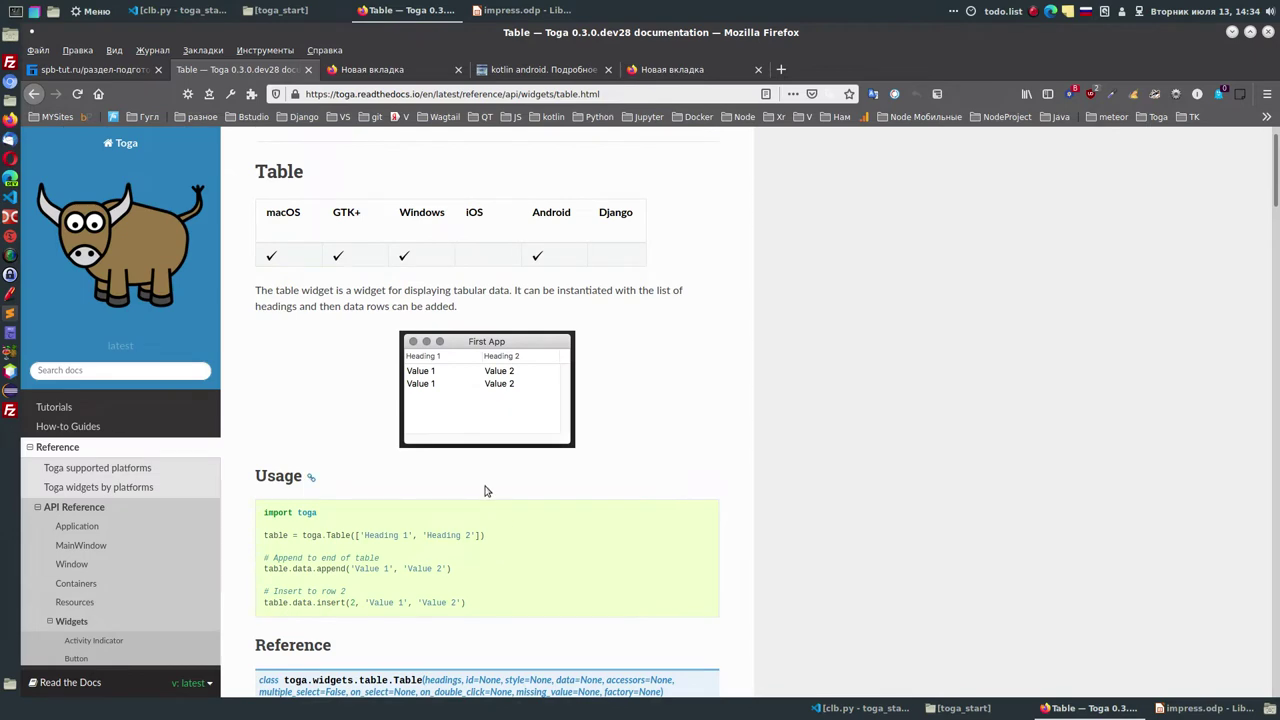
{"action": "scroll", "coordinate": [486, 491], "scroll_direction": "down", "scroll_amount": 3}
{"action": "scroll", "coordinate": [473, 571], "scroll_direction": "down", "scroll_amount": 4}
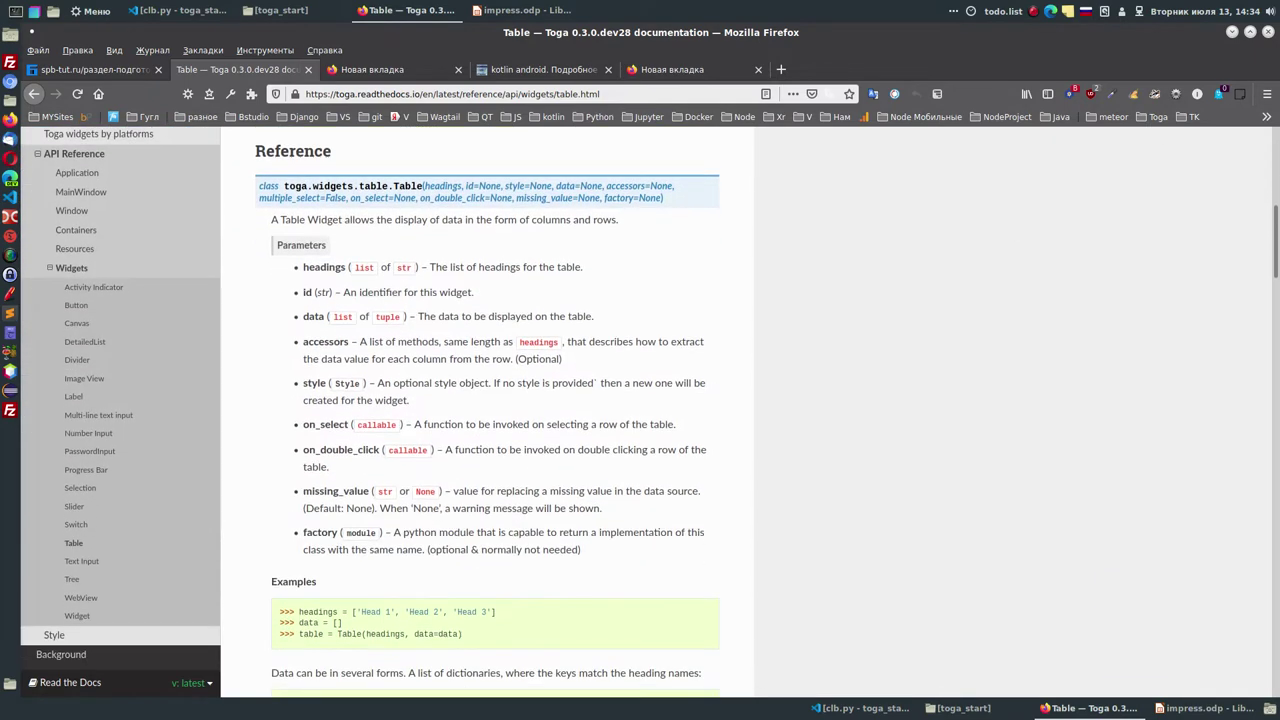
{"action": "left_click", "coordinate": [1234, 34]}
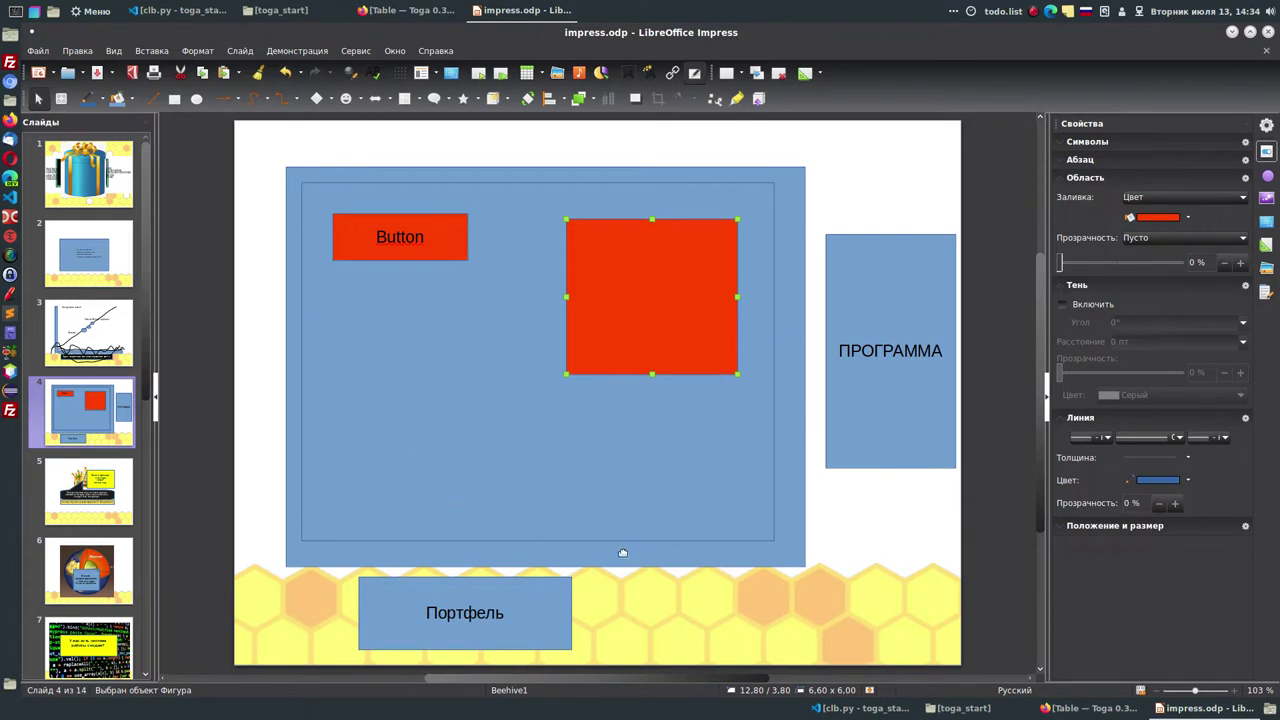
- Review the Table widget's parameter list and data examples in the Toga documentation in Firefox, and go back to Impress
{"action": "left_click", "coordinate": [432, 614]}
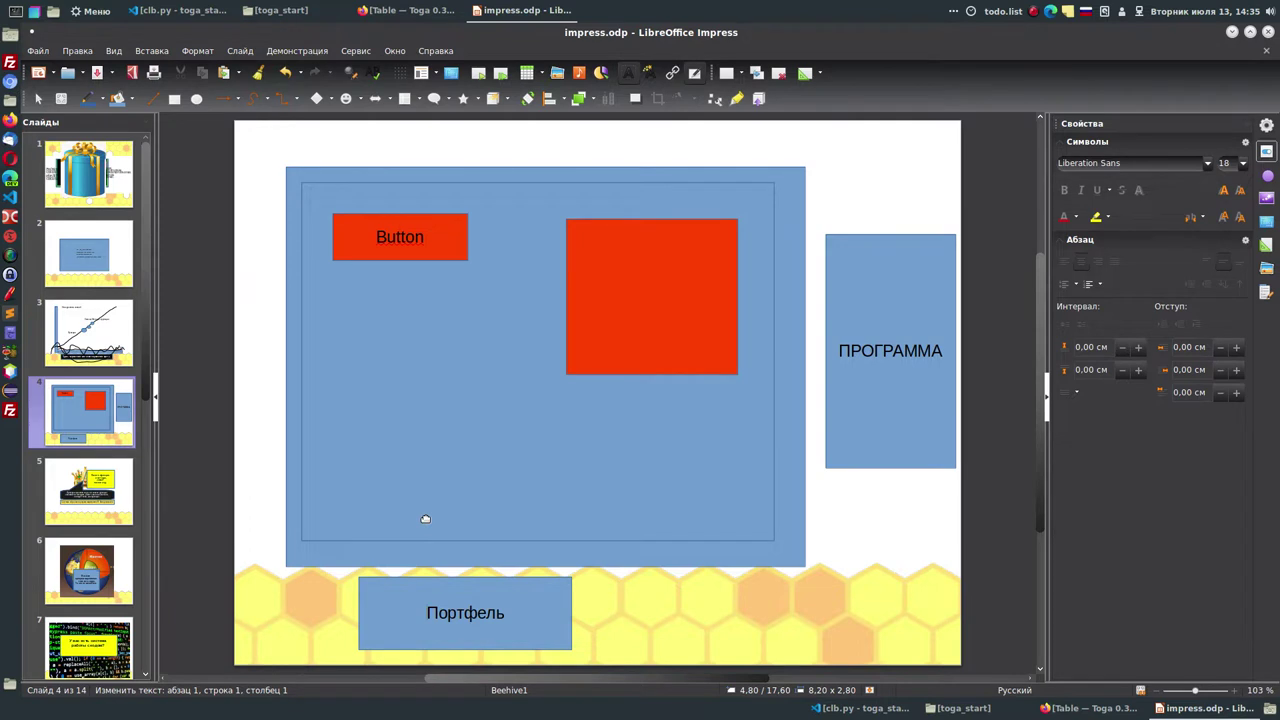
{"action": "left_click", "coordinate": [872, 315]}
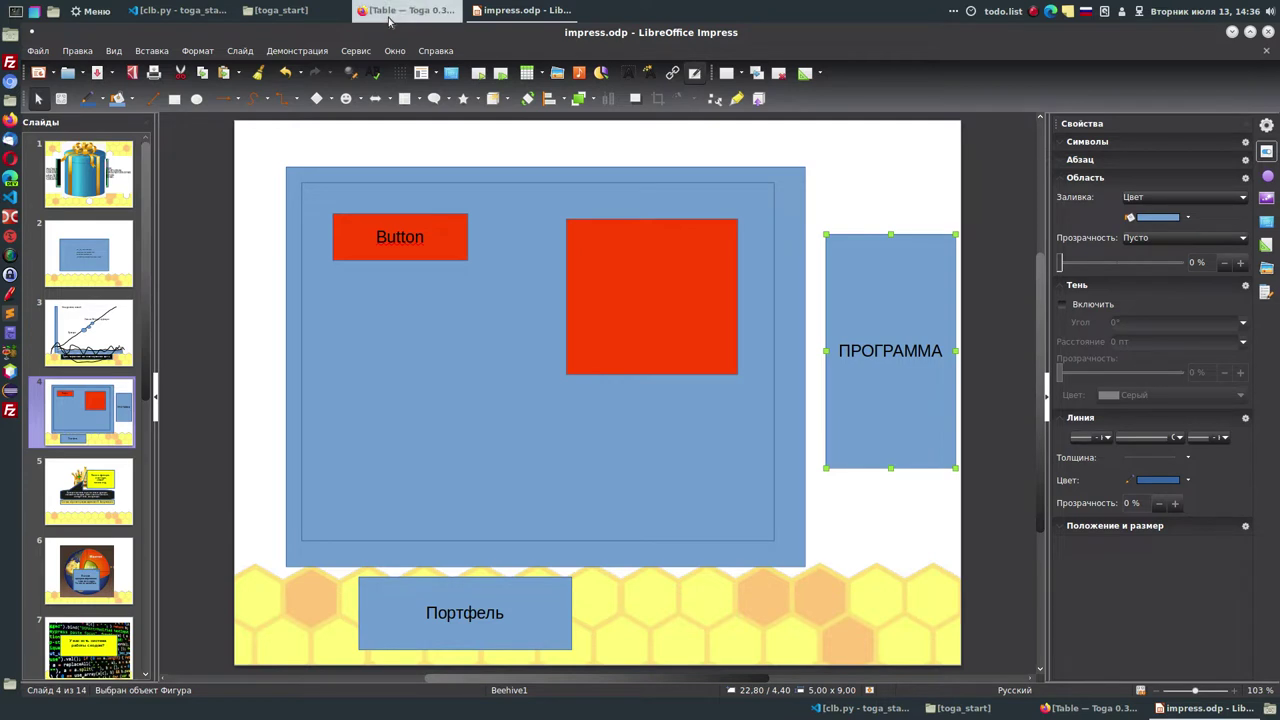
{"action": "mouse_move", "coordinate": [389, 20]}
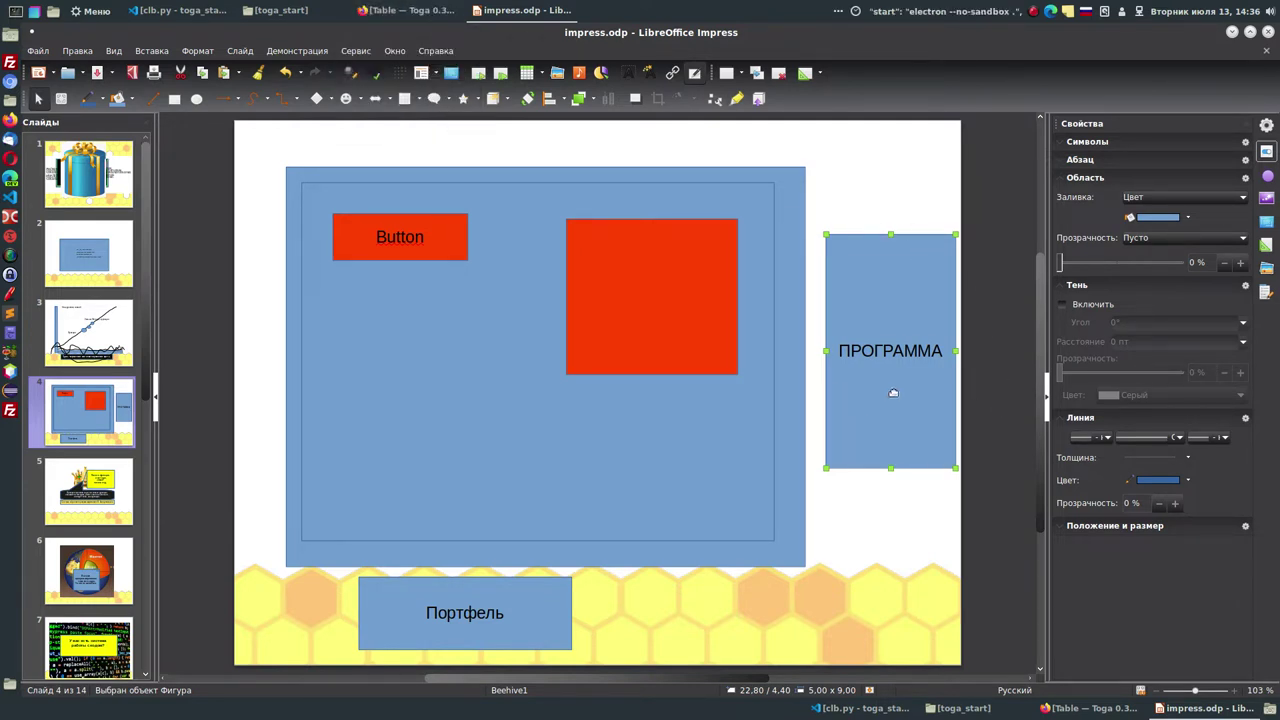
{"action": "left_click", "coordinate": [410, 10]}
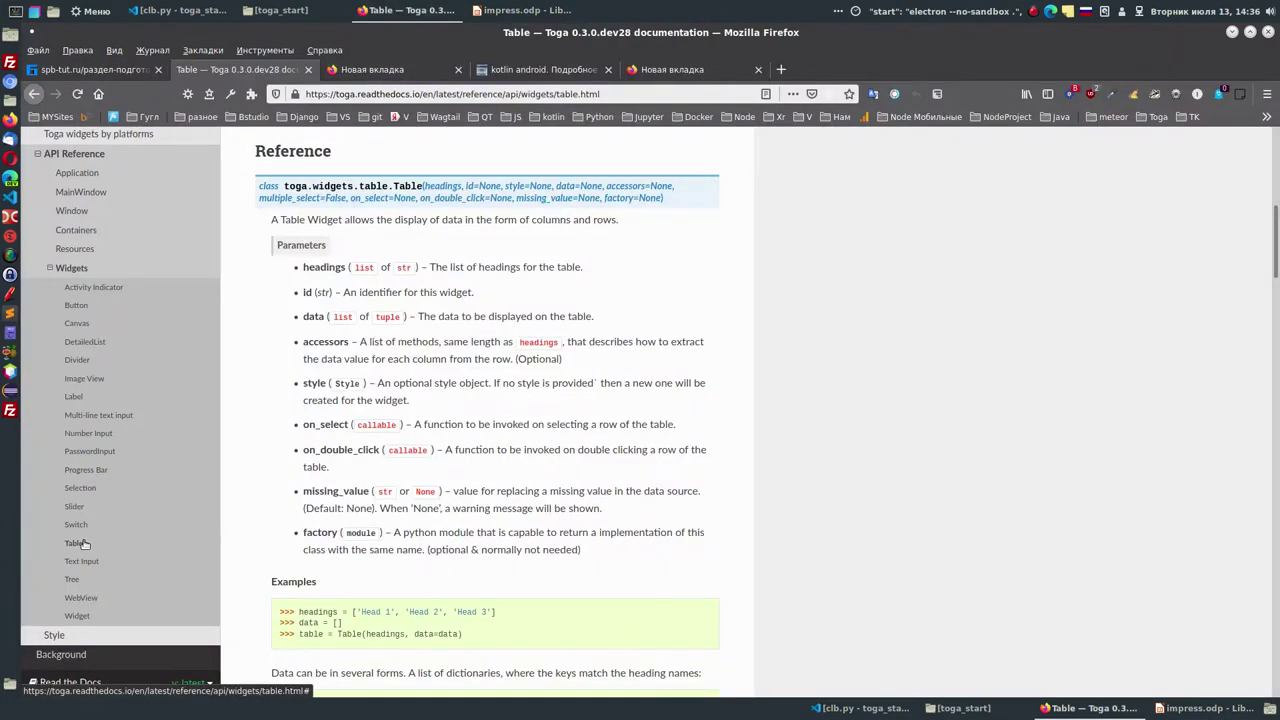
{"action": "scroll", "coordinate": [440, 515], "scroll_direction": "up", "scroll_amount": 5}
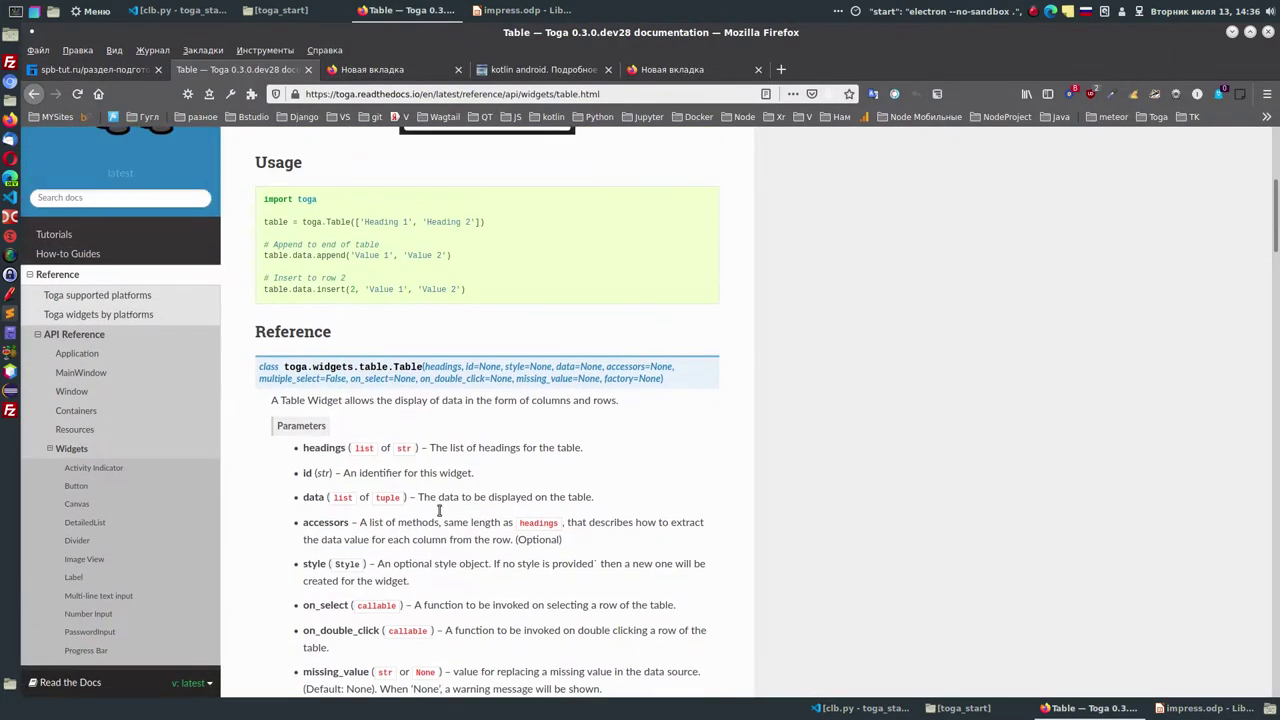
{"action": "scroll", "coordinate": [440, 515], "scroll_direction": "down", "scroll_amount": 5}
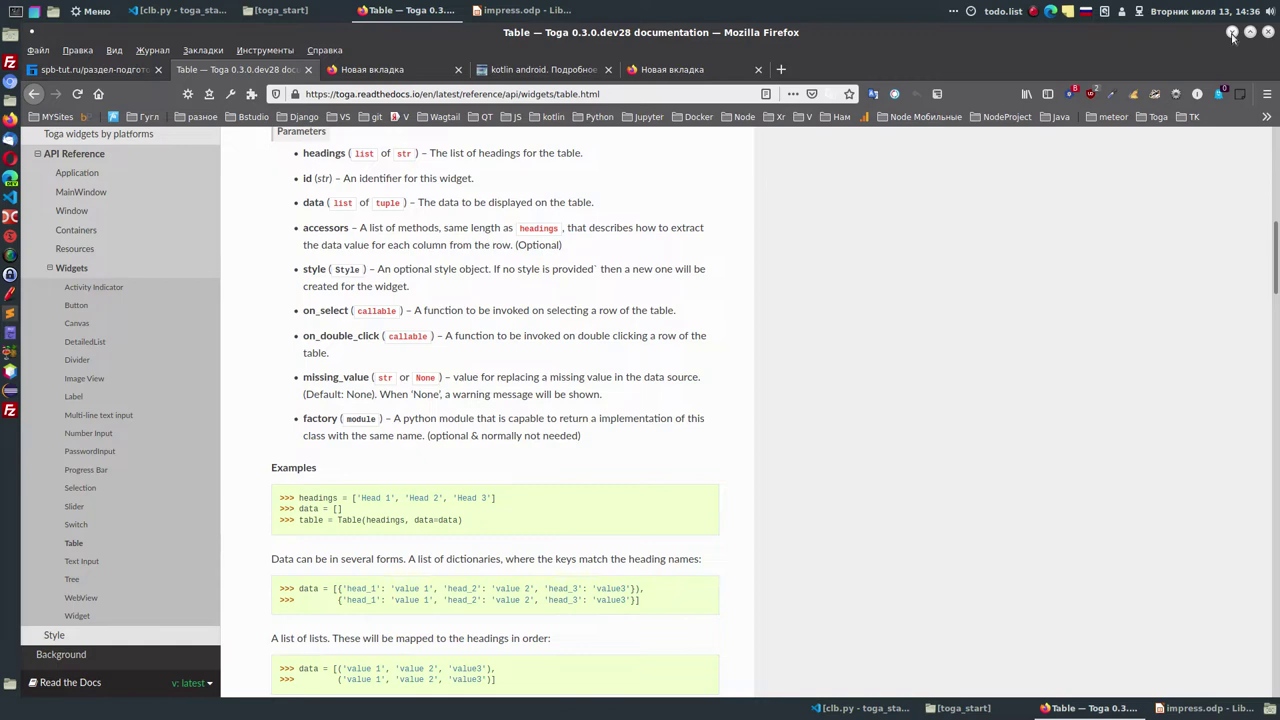
{"action": "left_click", "coordinate": [1232, 33]}
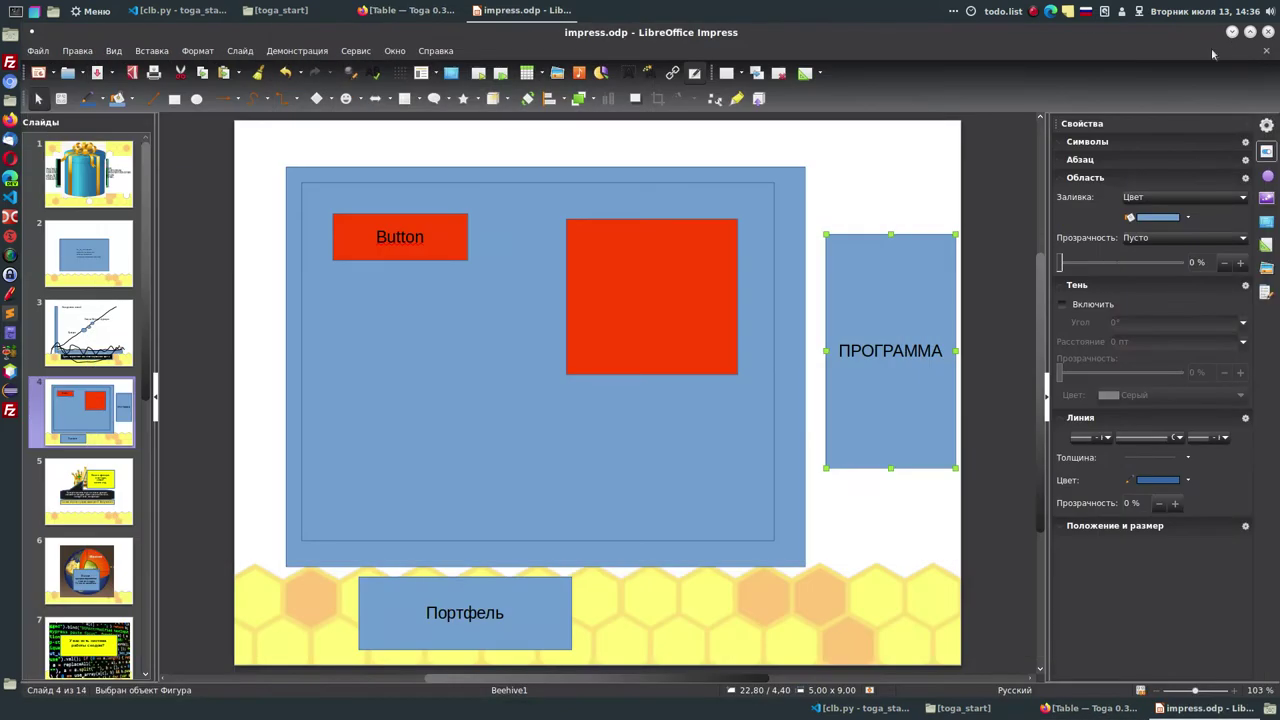
{"action": "left_click", "coordinate": [390, 227]}
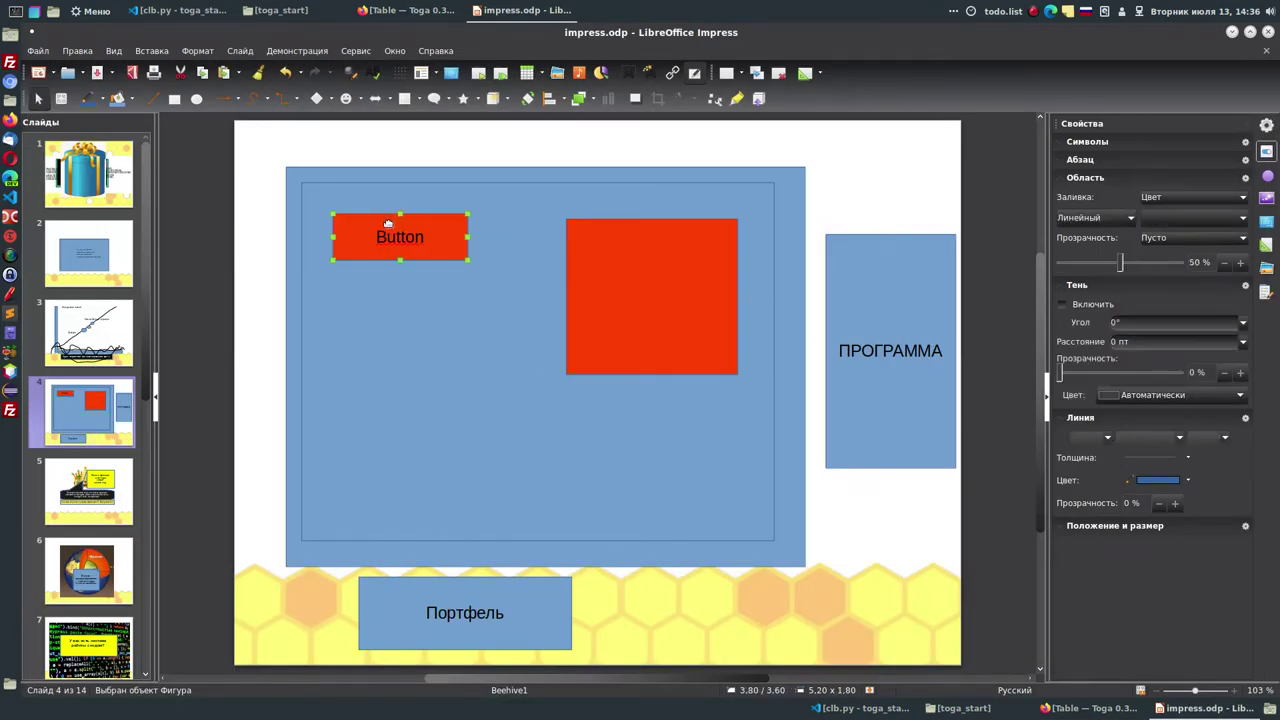
{"action": "left_click", "coordinate": [662, 257]}
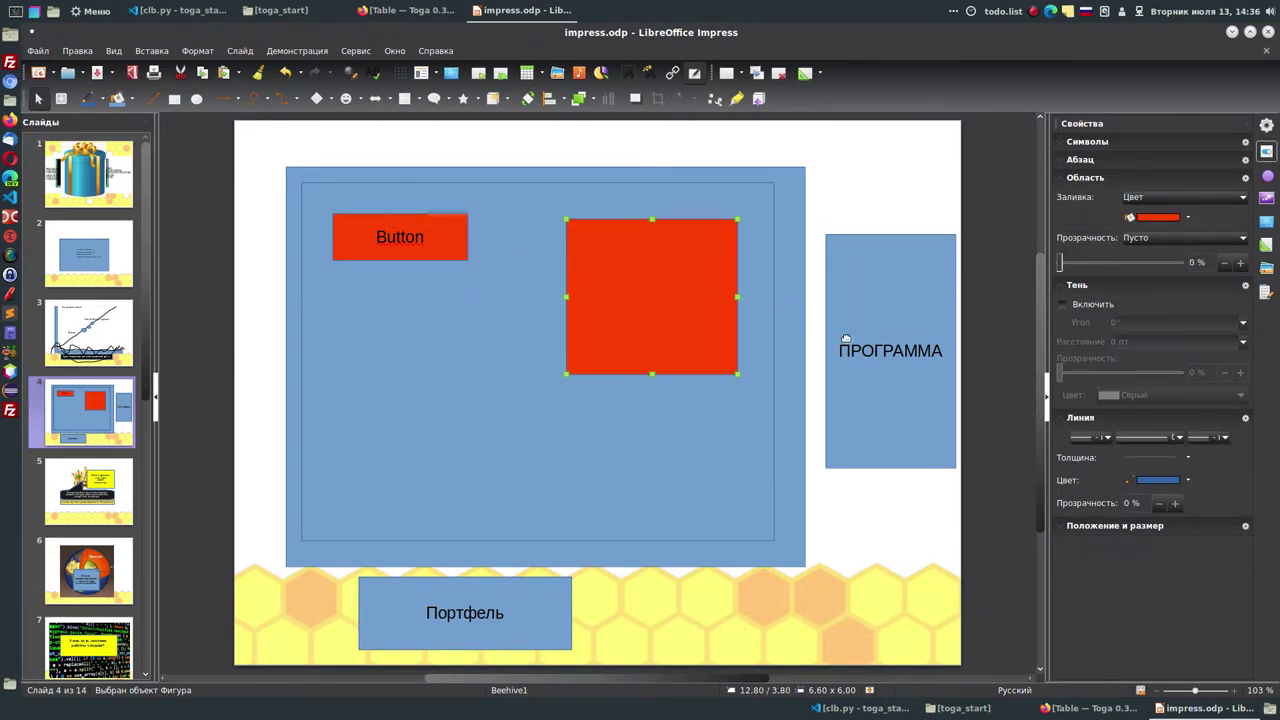
{"action": "left_click", "coordinate": [879, 299]}
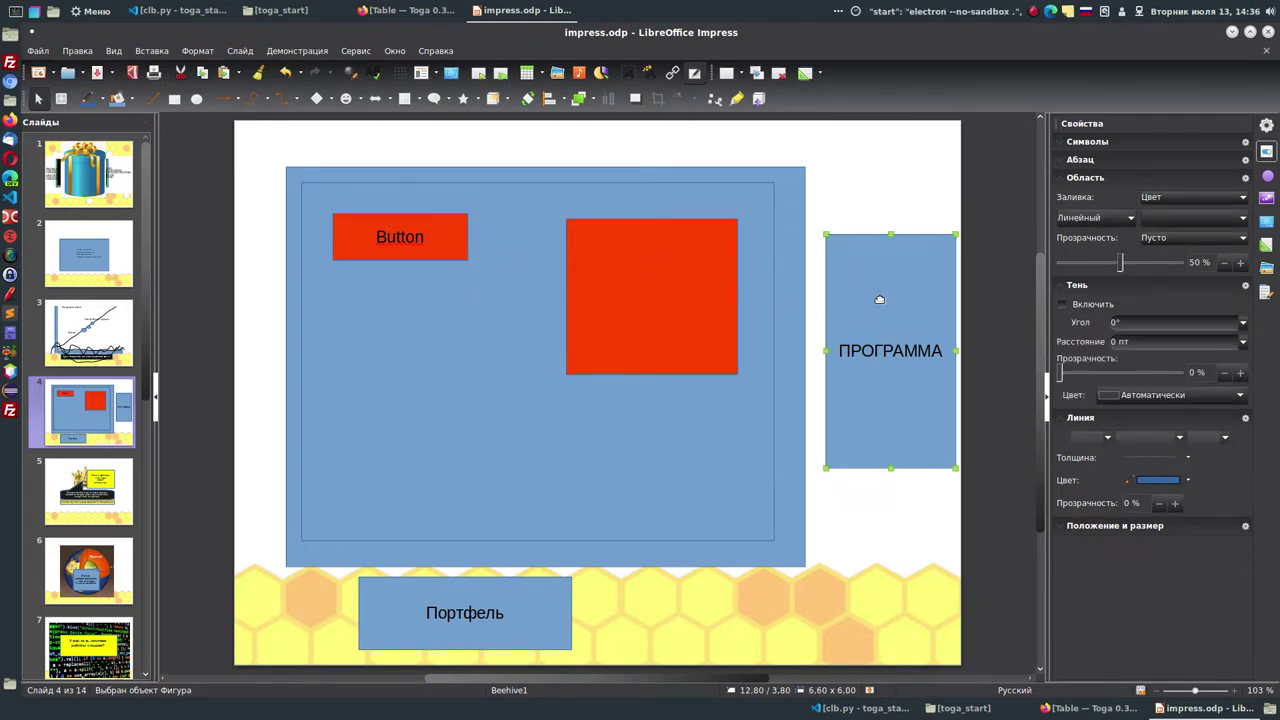
{"action": "left_click", "coordinate": [377, 240]}
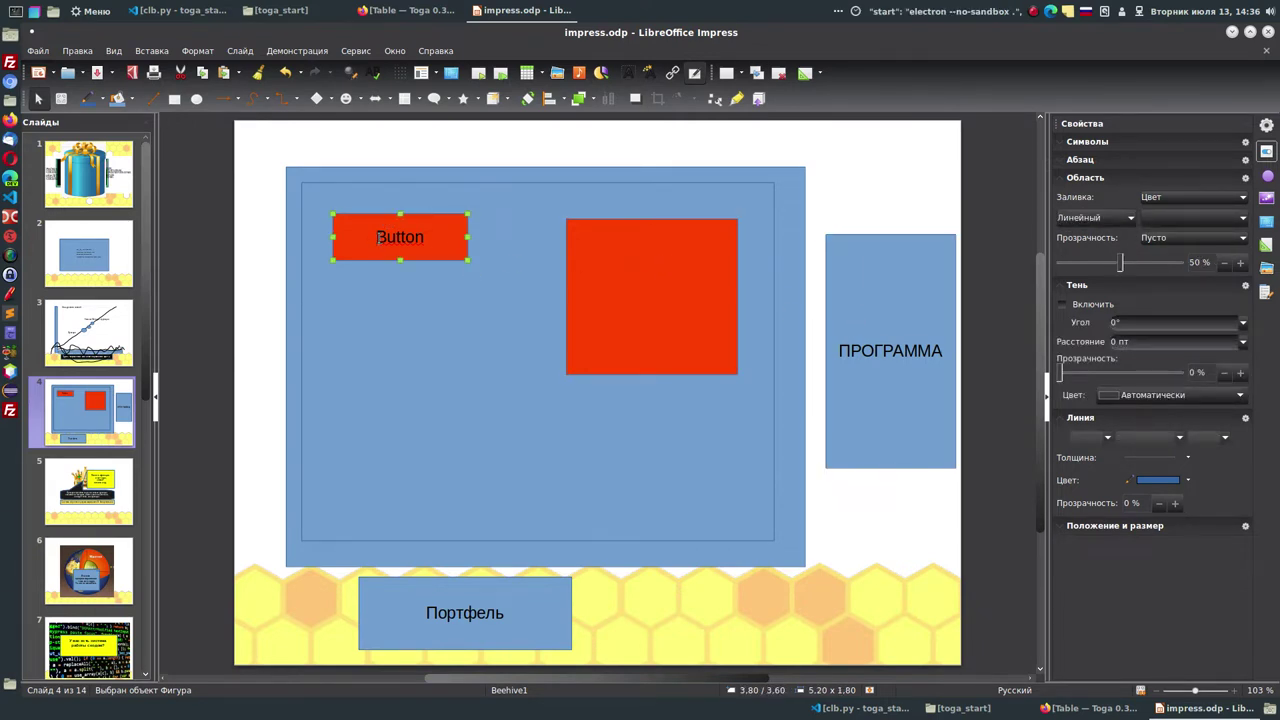
{"action": "left_click", "coordinate": [615, 257]}
{"action": "left_click", "coordinate": [397, 232]}
{"action": "left_click", "coordinate": [625, 255]}
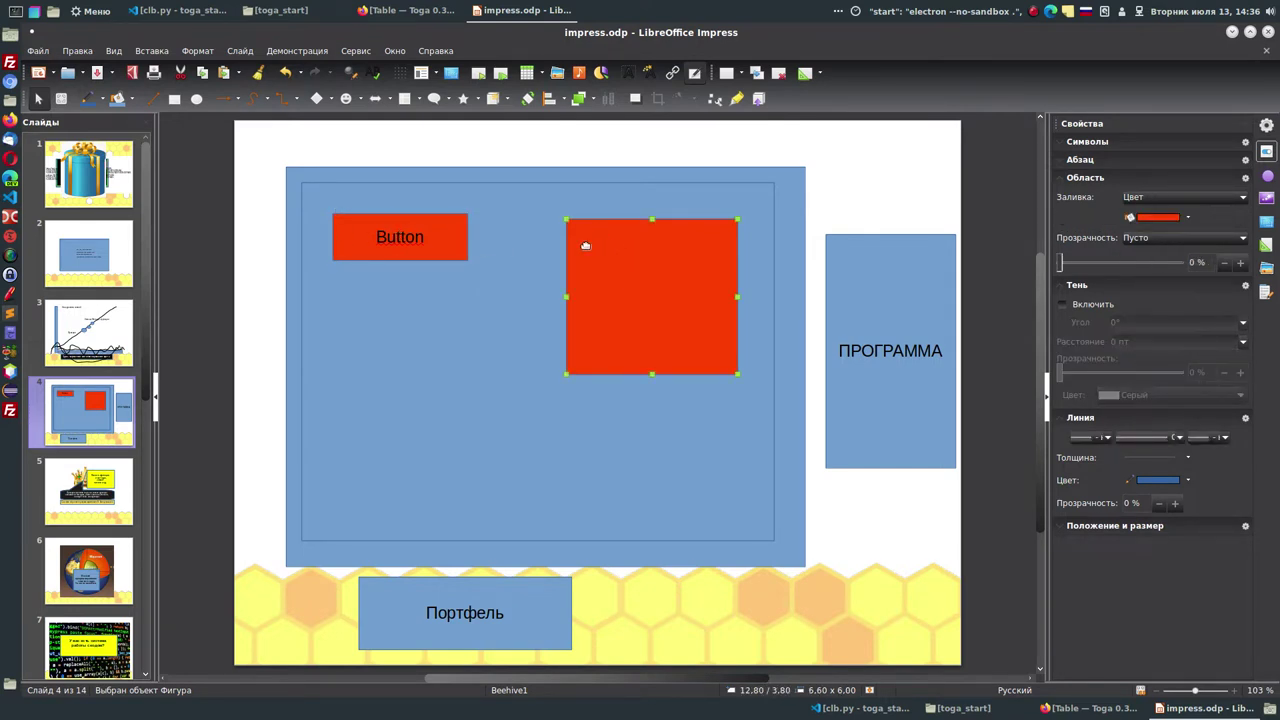
- Shift the large red square slightly down and to the right inside the blue frame, and deselect everything
{"action": "left_click", "coordinate": [174, 98]}
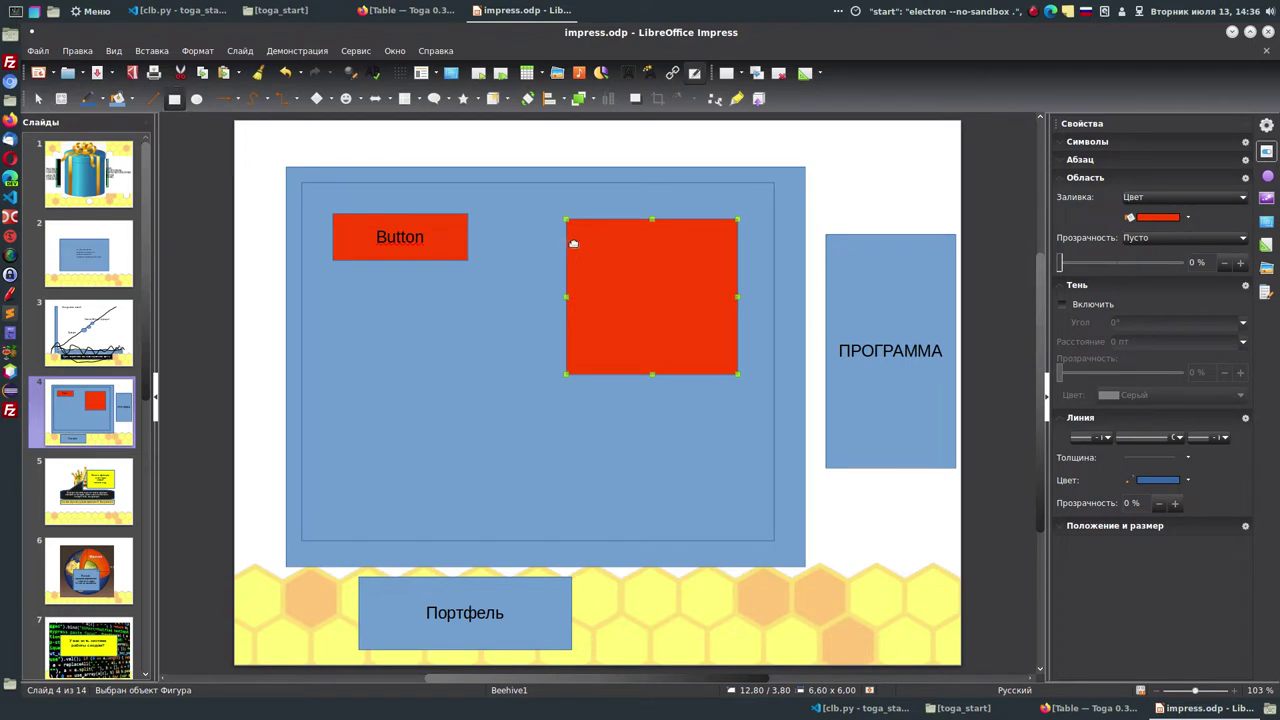
{"action": "mouse_move", "coordinate": [571, 240]}
{"action": "left_mouse_down"}
{"action": "mouse_move", "coordinate": [591, 263]}
{"action": "mouse_move", "coordinate": [581, 245]}
{"action": "left_mouse_up"}
{"action": "left_click", "coordinate": [516, 272]}
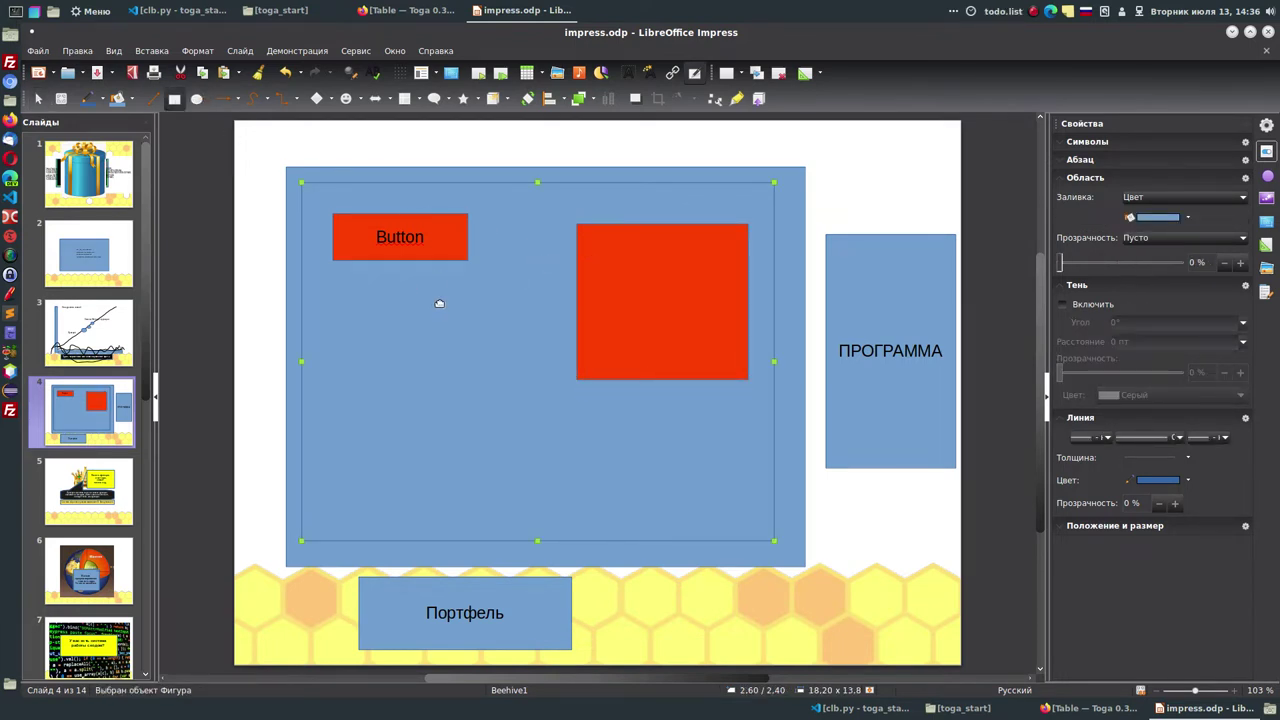
{"action": "left_click", "coordinate": [378, 152]}
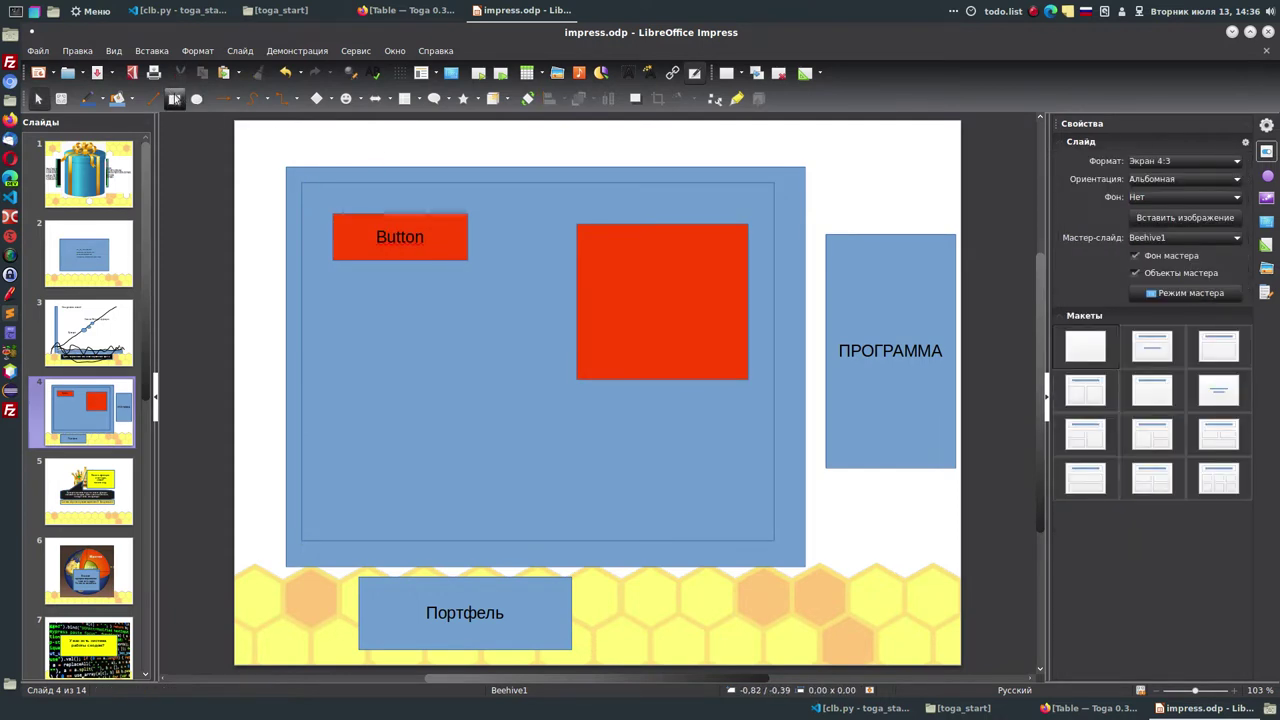
- Draw a rectangle about 6.2 × 1.2 cm across the middle of the red square and label it "ПППП"
{"action": "left_click", "coordinate": [173, 98]}
{"action": "left_click_drag", "start_coordinate": [582, 281], "coordinate": [743, 313]}
{"action": "double_click", "coordinate": [662, 300]}
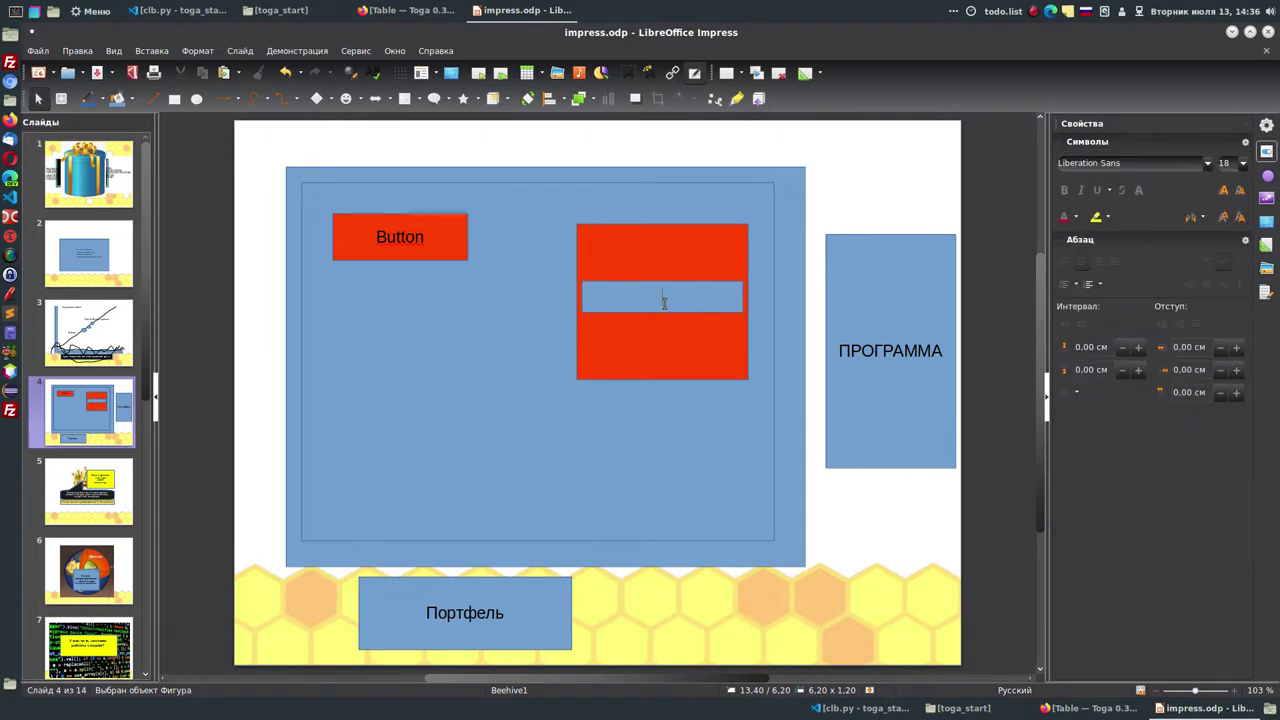
{"action": "type", "text": "ПППП"}
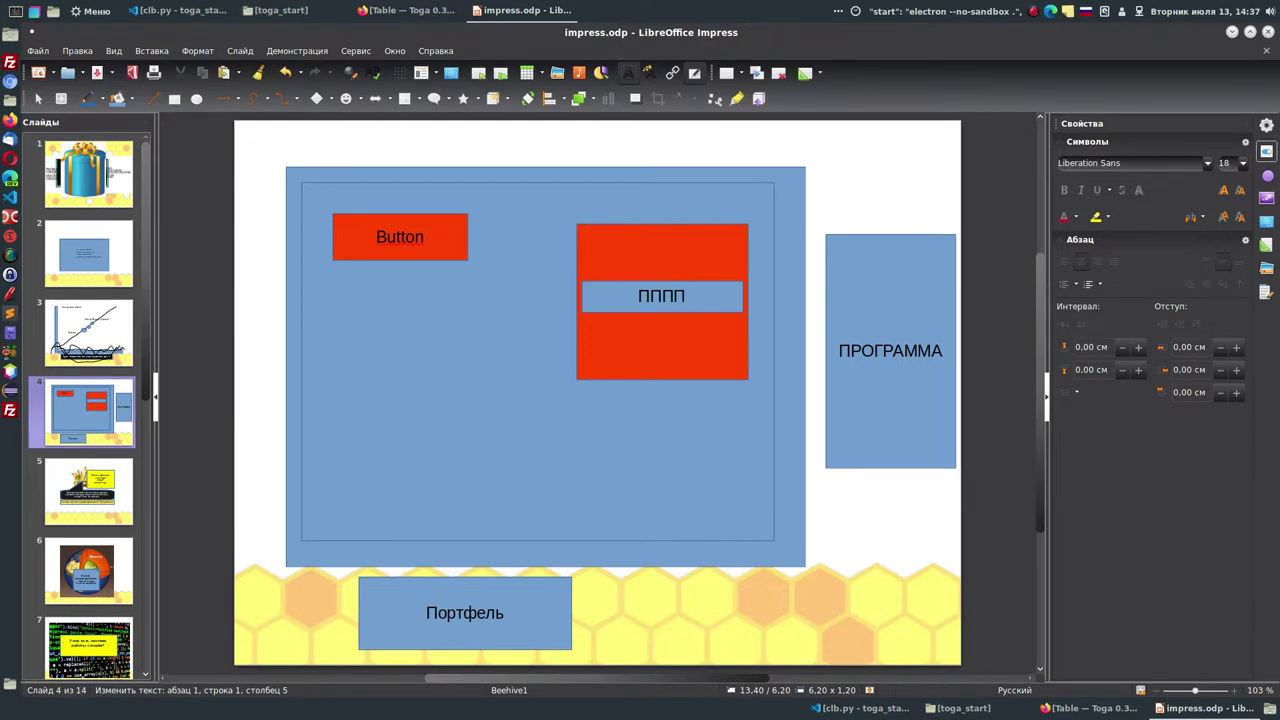
- Switch to Firefox and examine the Linux dependency installation commands in BeeWare Tutorial 0, including the full Ubuntu and Debian package lists
{"action": "key", "text": "alt+Tab"}
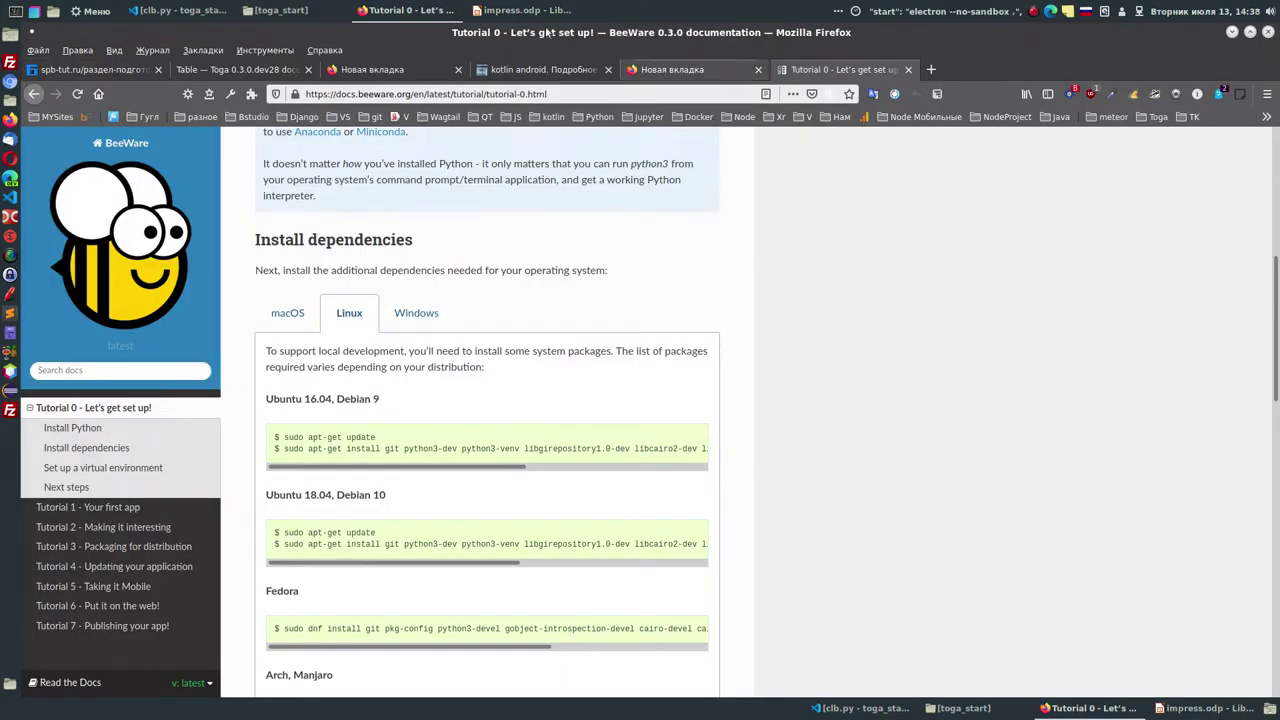
{"action": "scroll", "coordinate": [367, 316], "scroll_direction": "down", "scroll_amount": 4}
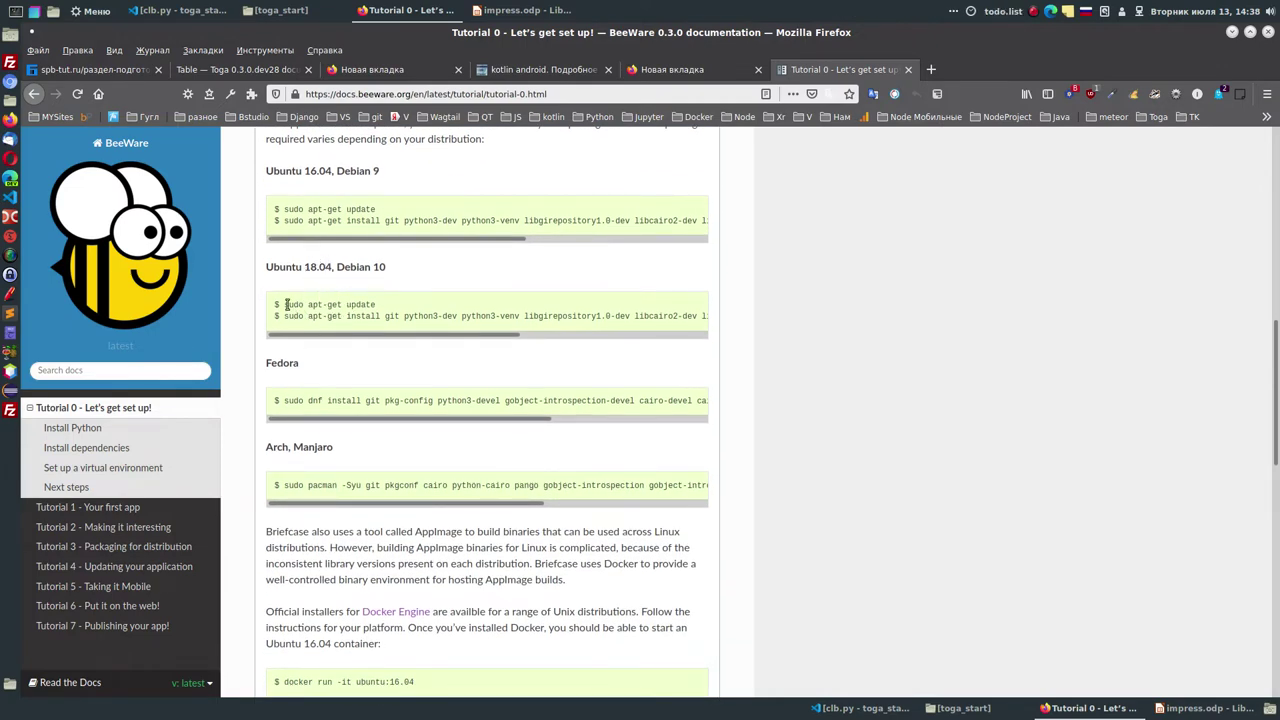
{"action": "left_click_drag", "start_coordinate": [283, 304], "coordinate": [755, 328]}
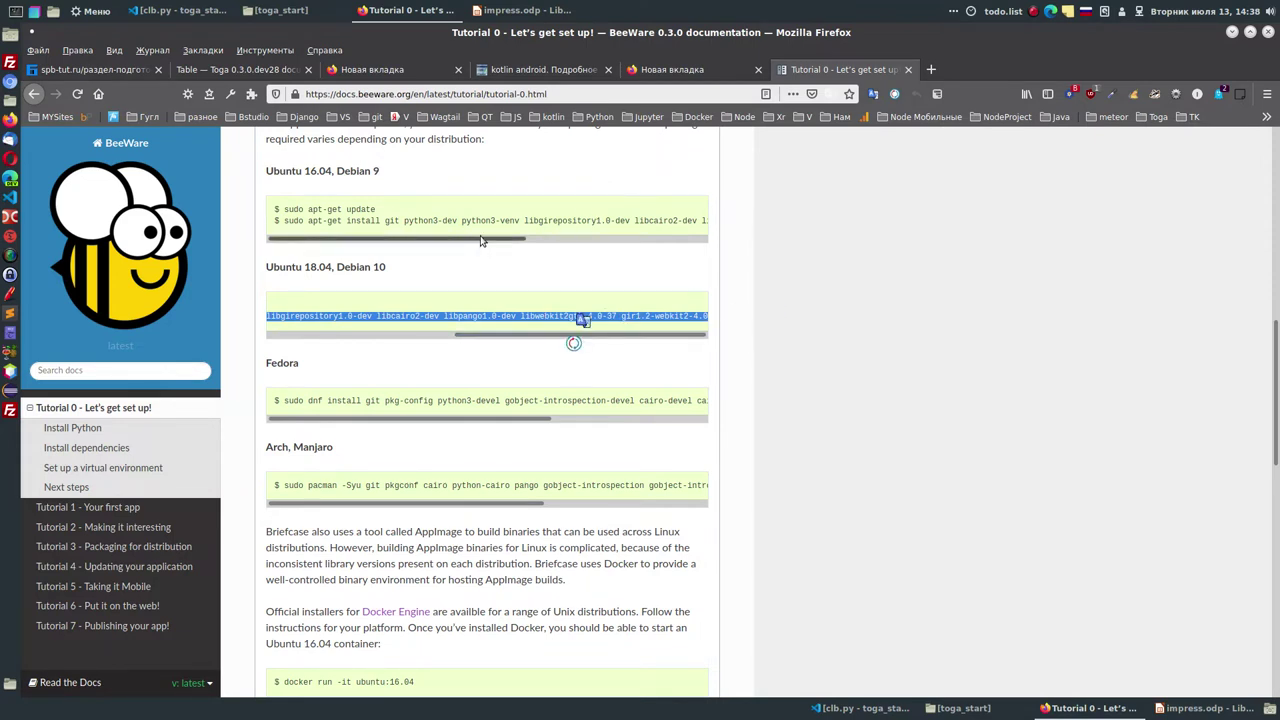
{"action": "left_click_drag", "start_coordinate": [514, 239], "coordinate": [724, 258]}
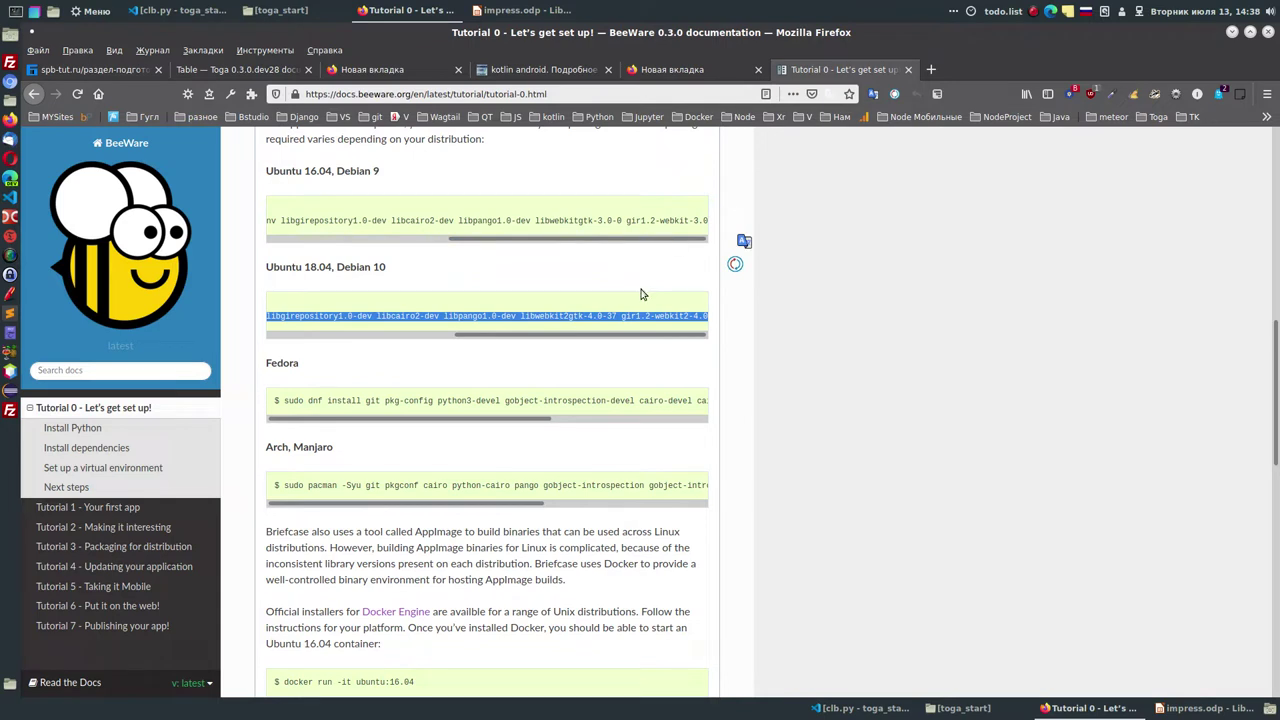
{"action": "left_click", "coordinate": [700, 298]}
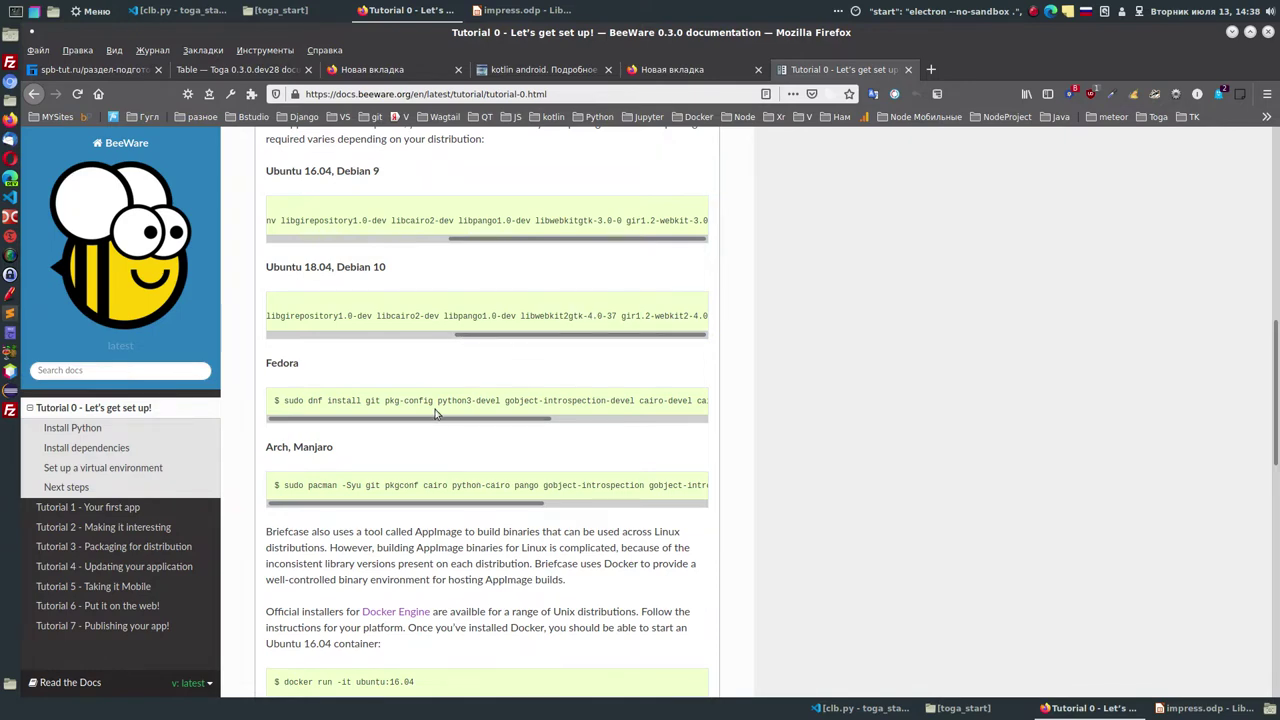
{"action": "scroll", "coordinate": [435, 413], "scroll_direction": "down", "scroll_amount": 3}
{"action": "scroll", "coordinate": [430, 405], "scroll_direction": "up", "scroll_amount": 3}
{"action": "scroll", "coordinate": [413, 378], "scroll_direction": "up", "scroll_amount": 1}
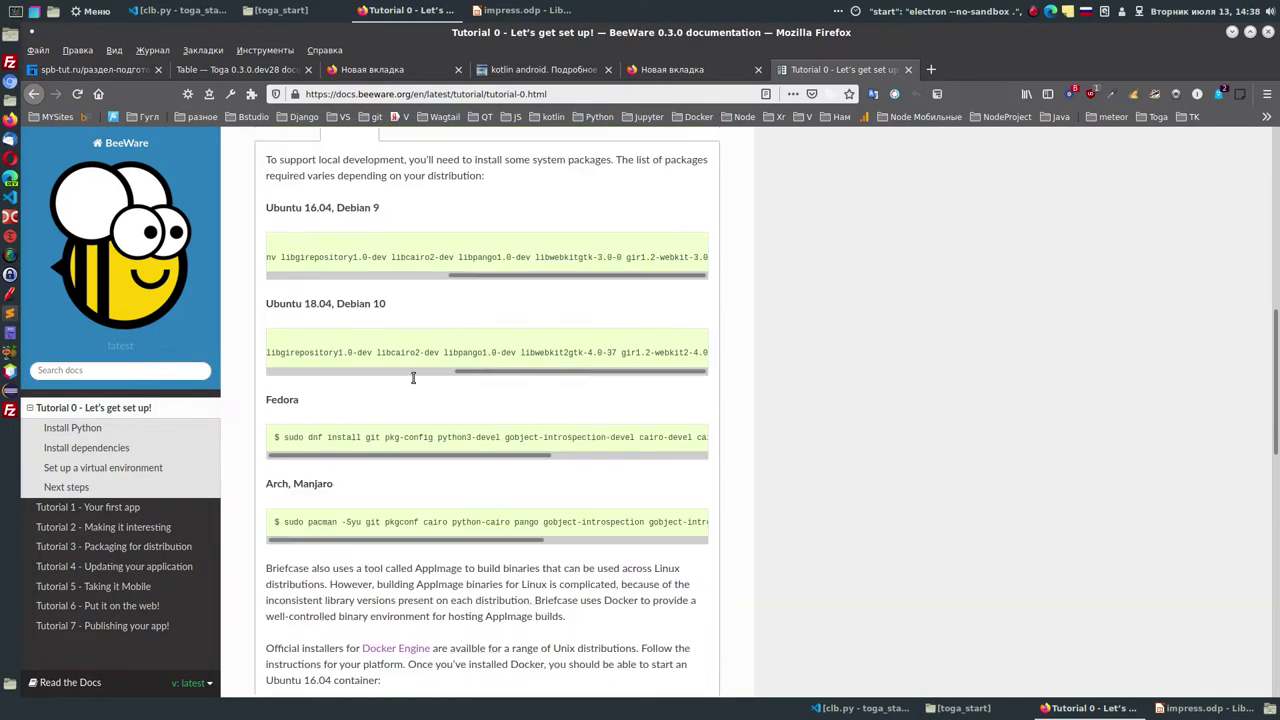
{"action": "scroll", "coordinate": [413, 378], "scroll_direction": "up", "scroll_amount": 3}
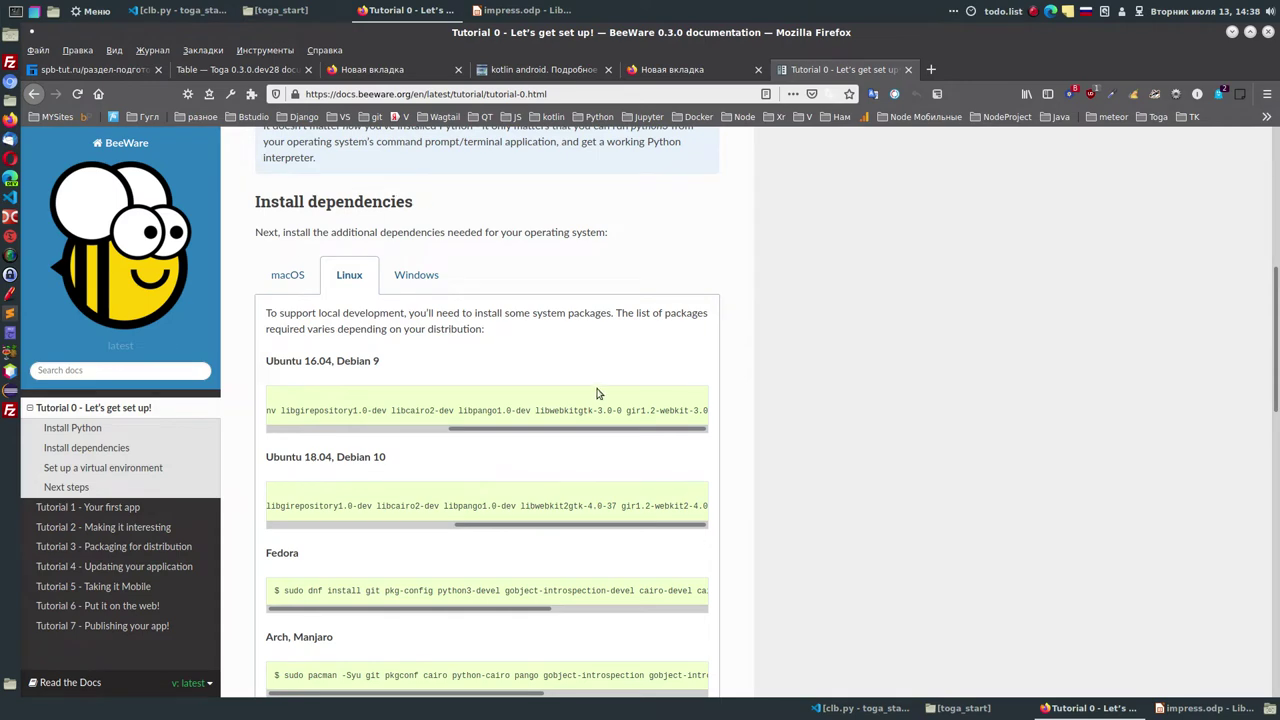
{"action": "scroll", "coordinate": [578, 379], "scroll_direction": "down", "scroll_amount": 4}
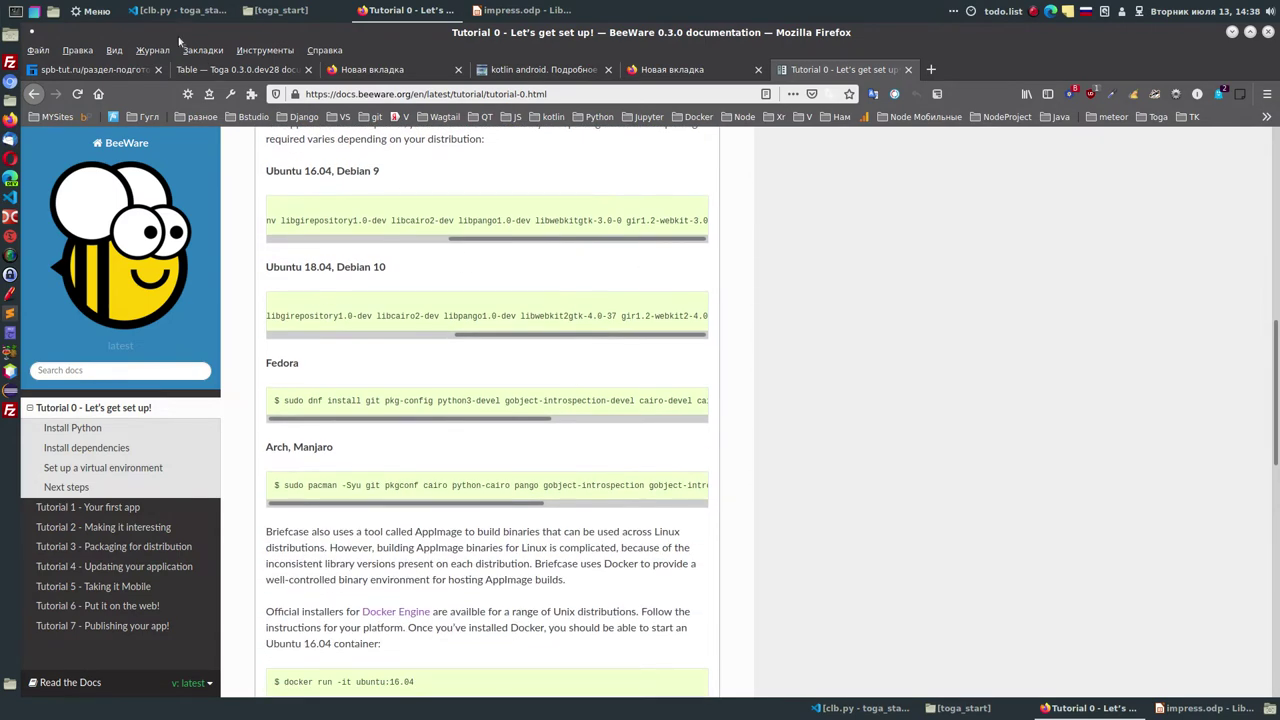
{"action": "left_click", "coordinate": [174, 12]}
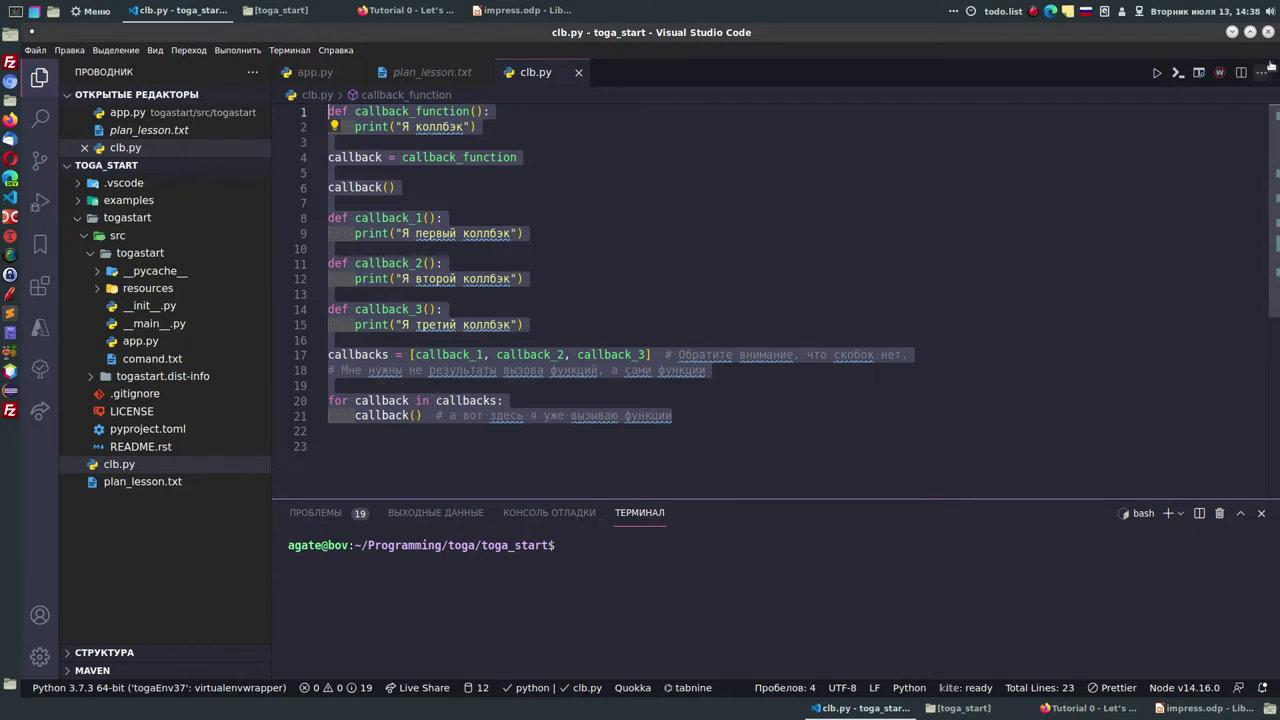
{"action": "left_click", "coordinate": [1232, 32]}
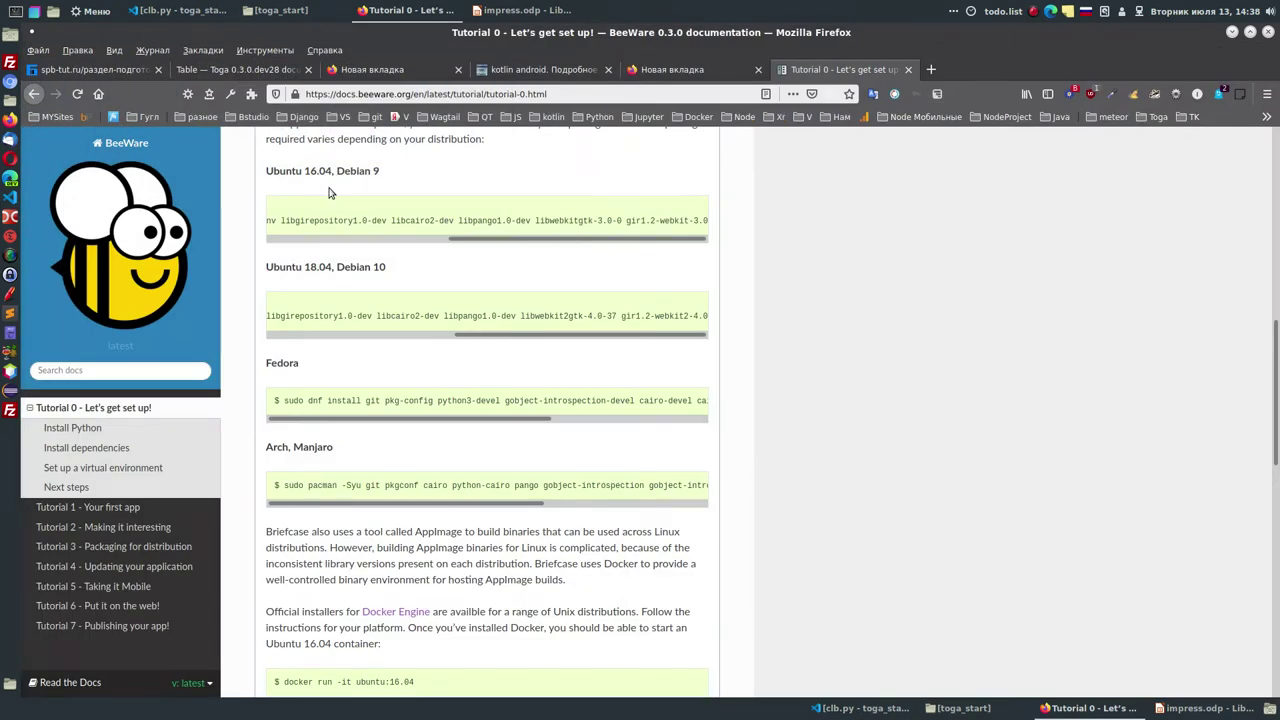
- Switch to the spb-tut.ru tab and review the list of Debian 10 preparation lessons
{"action": "left_click", "coordinate": [118, 69]}
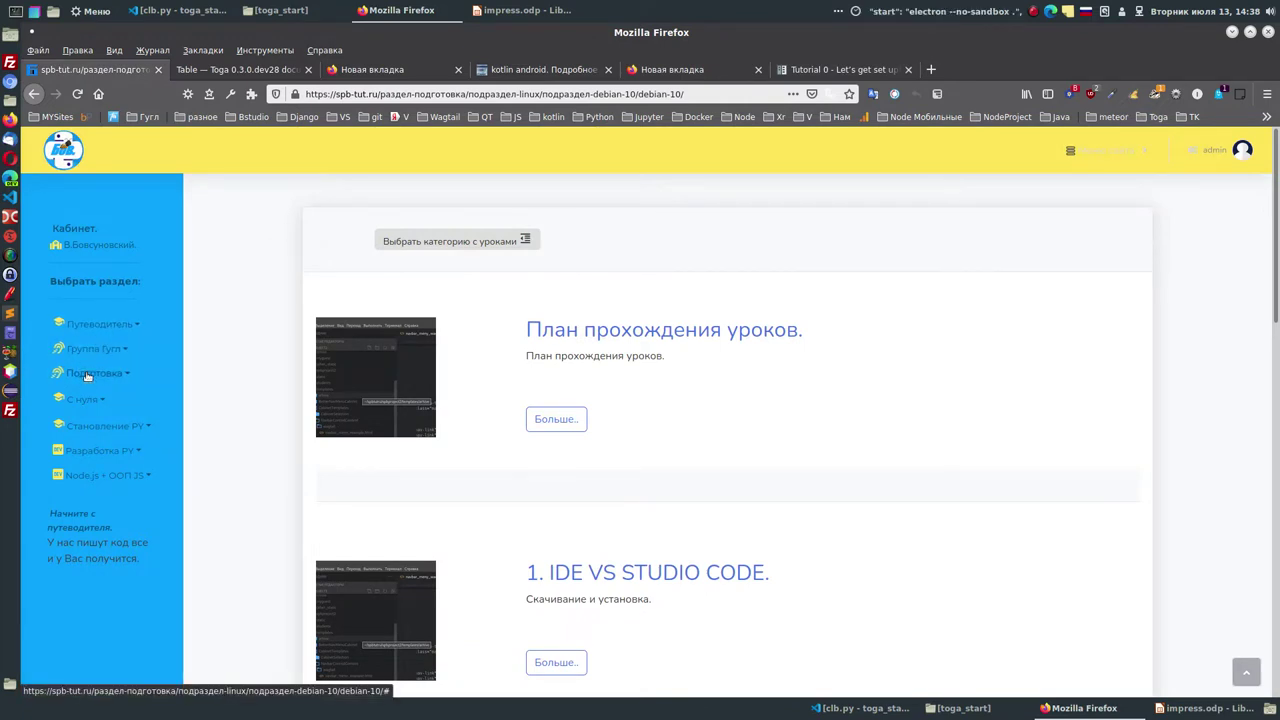
{"action": "left_click", "coordinate": [530, 418]}
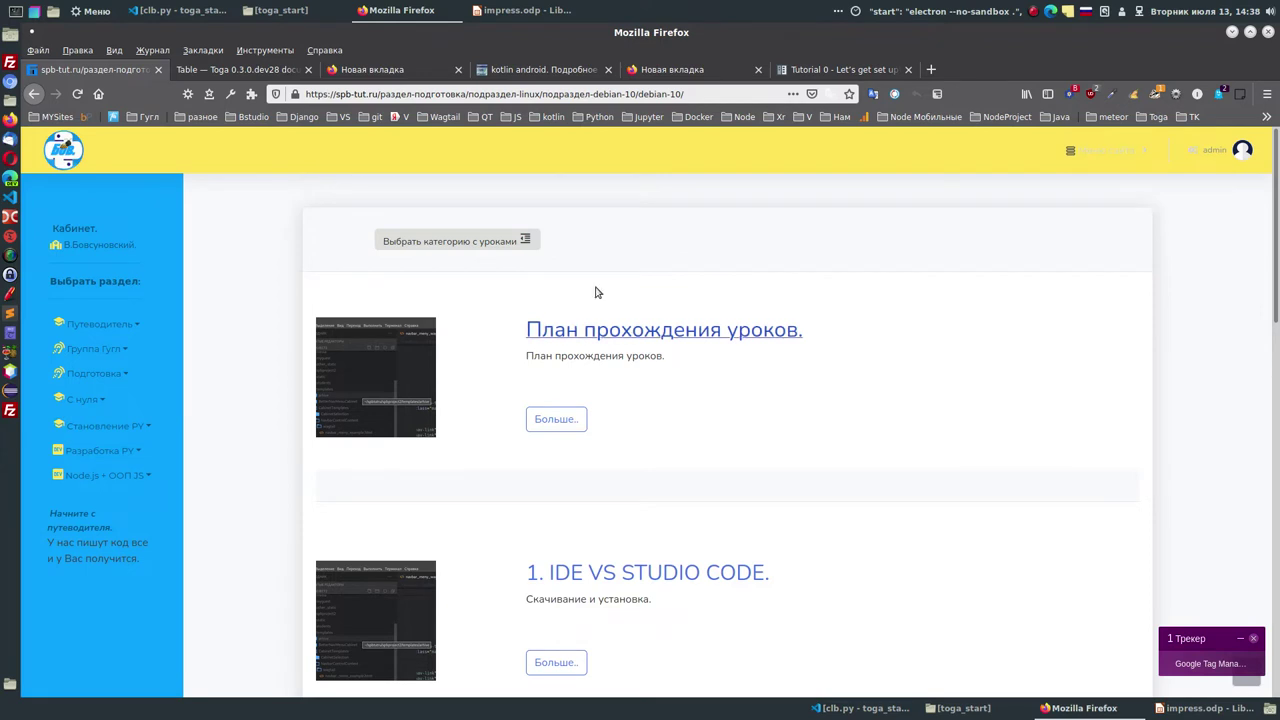
{"action": "scroll", "coordinate": [634, 291], "scroll_direction": "down", "scroll_amount": 3}
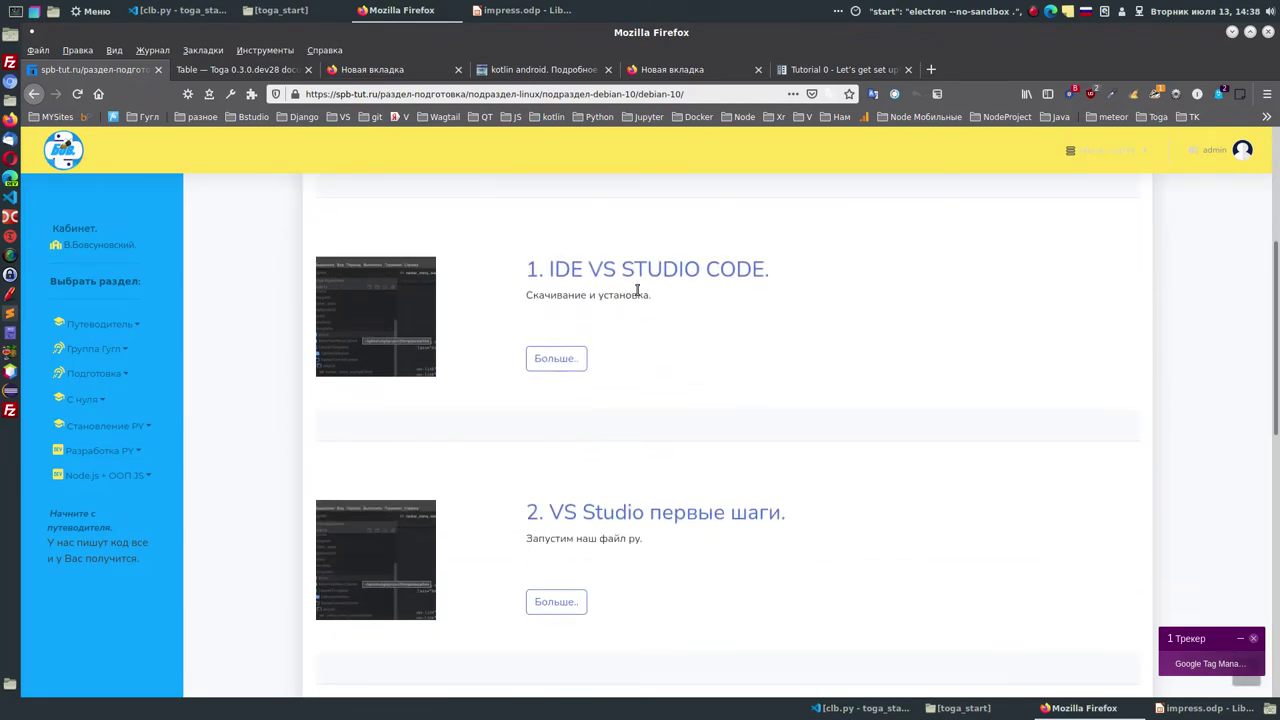
{"action": "scroll", "coordinate": [637, 291], "scroll_direction": "down", "scroll_amount": 2}
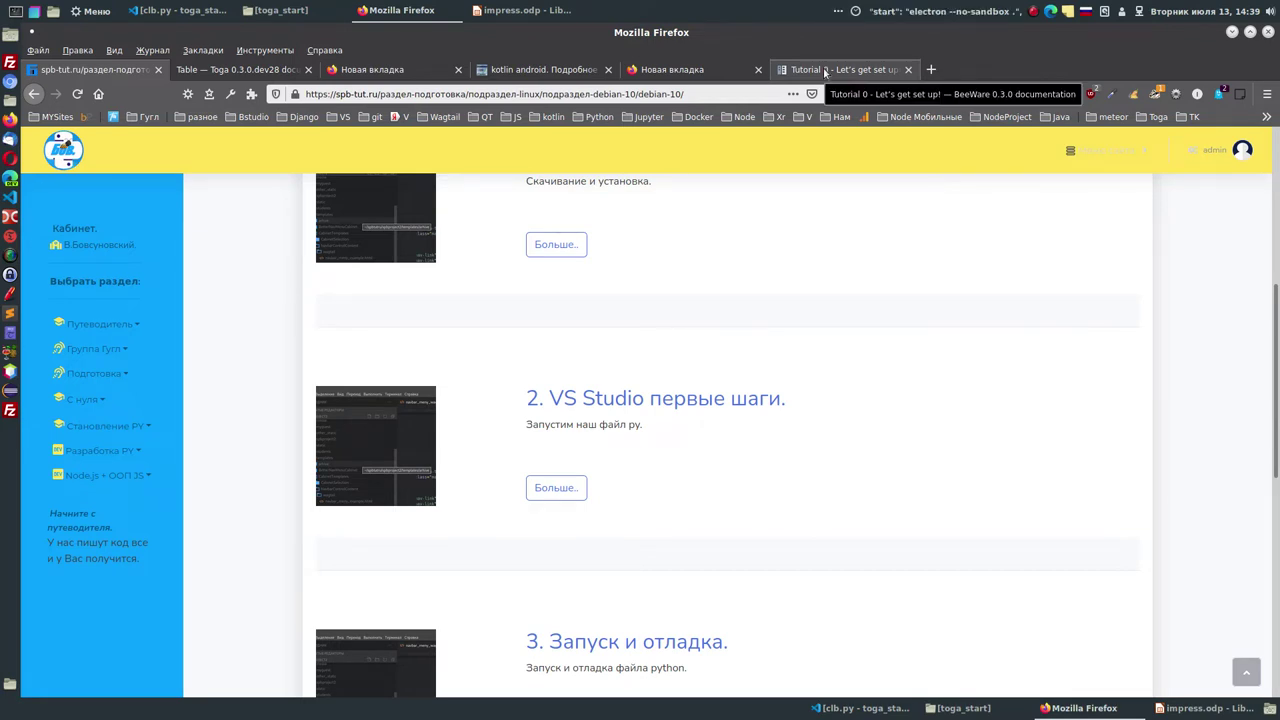
- Return to BeeWare Tutorial 0 and open a terminal window, placing it beside the dependency commands
{"action": "left_click", "coordinate": [825, 70]}
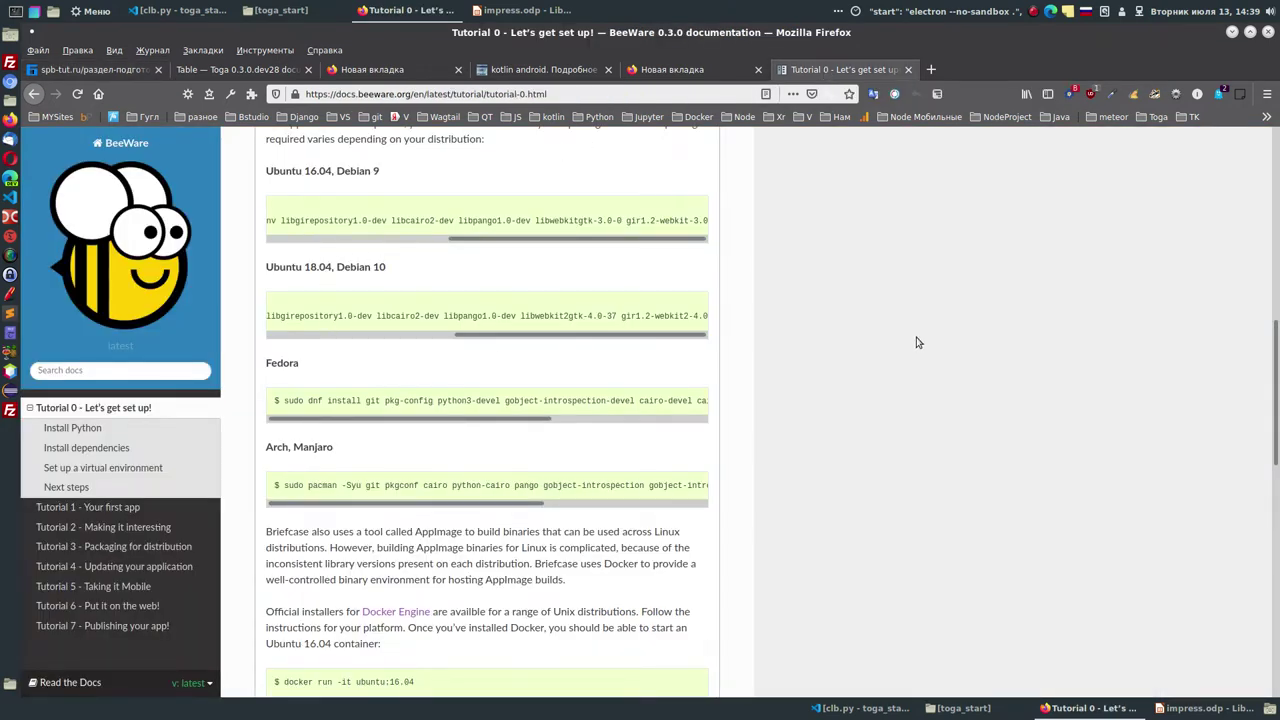
{"action": "key", "text": "ctrl+alt+t"}
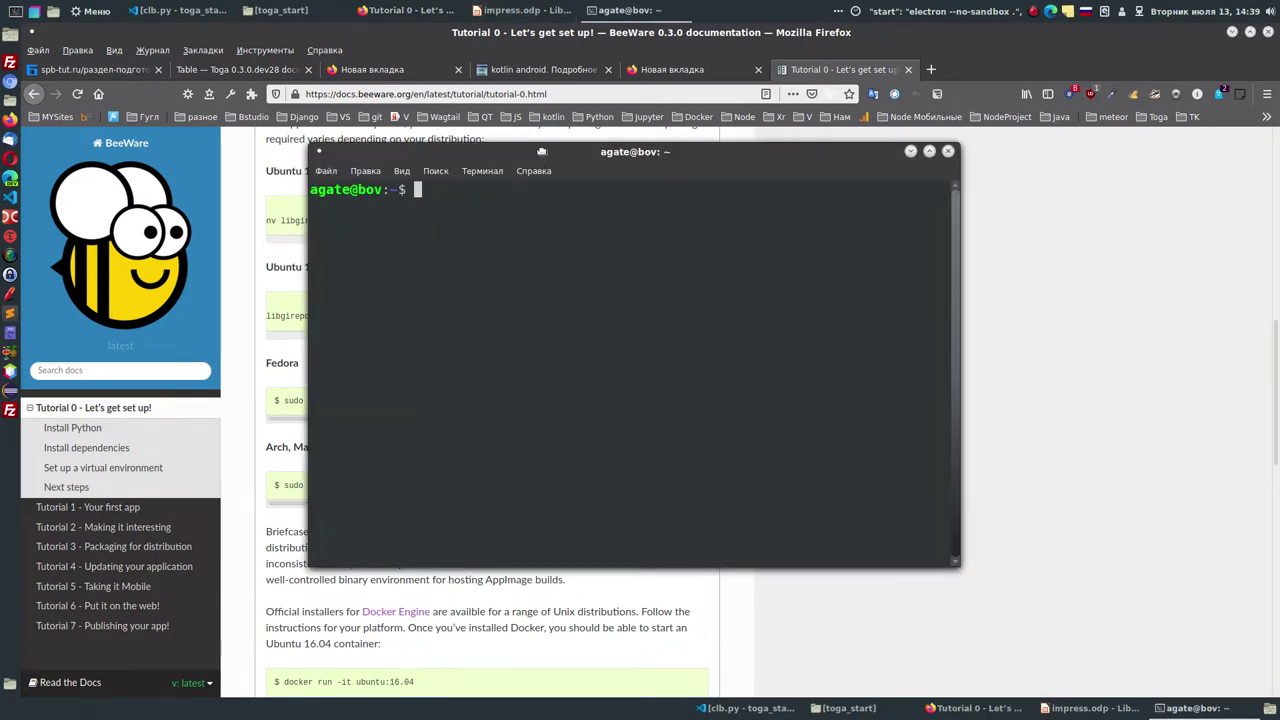
{"action": "left_click_drag", "start_coordinate": [541, 151], "coordinate": [811, 162]}
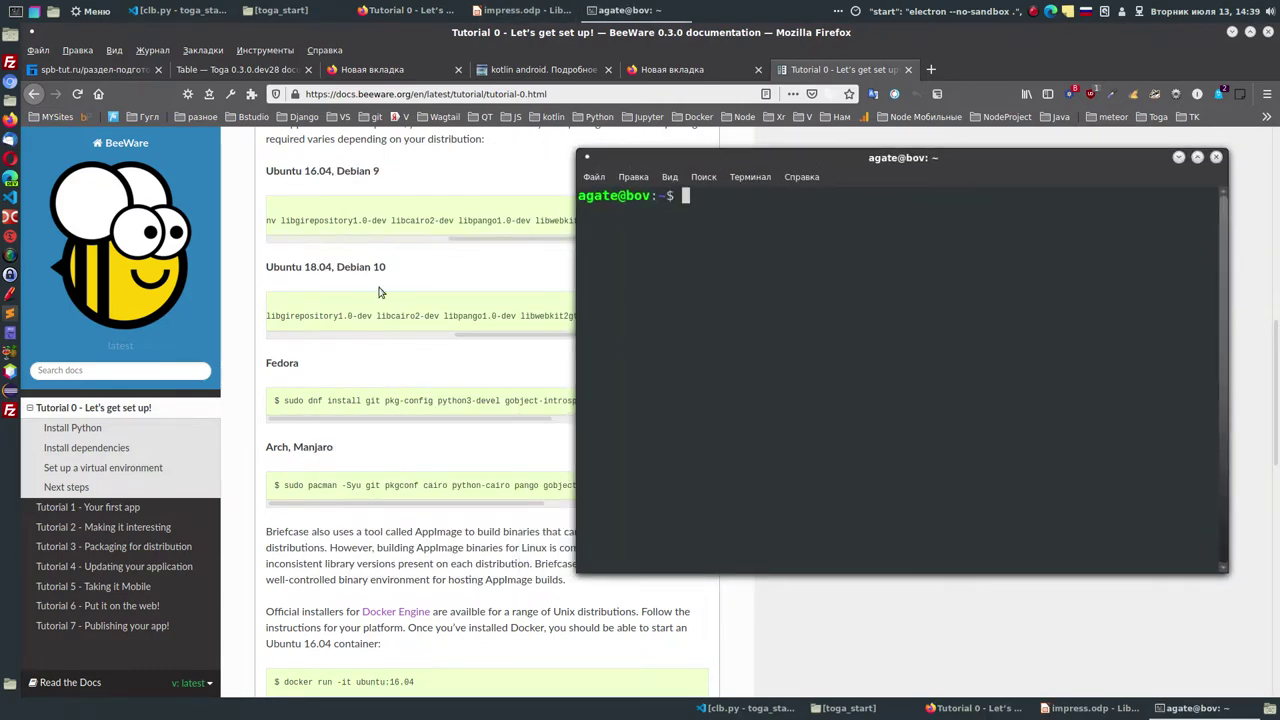
- Copy sudo apt-get update from the Ubuntu 18.04, Debian 10 block and run it in the terminal
{"action": "left_click", "coordinate": [347, 313]}
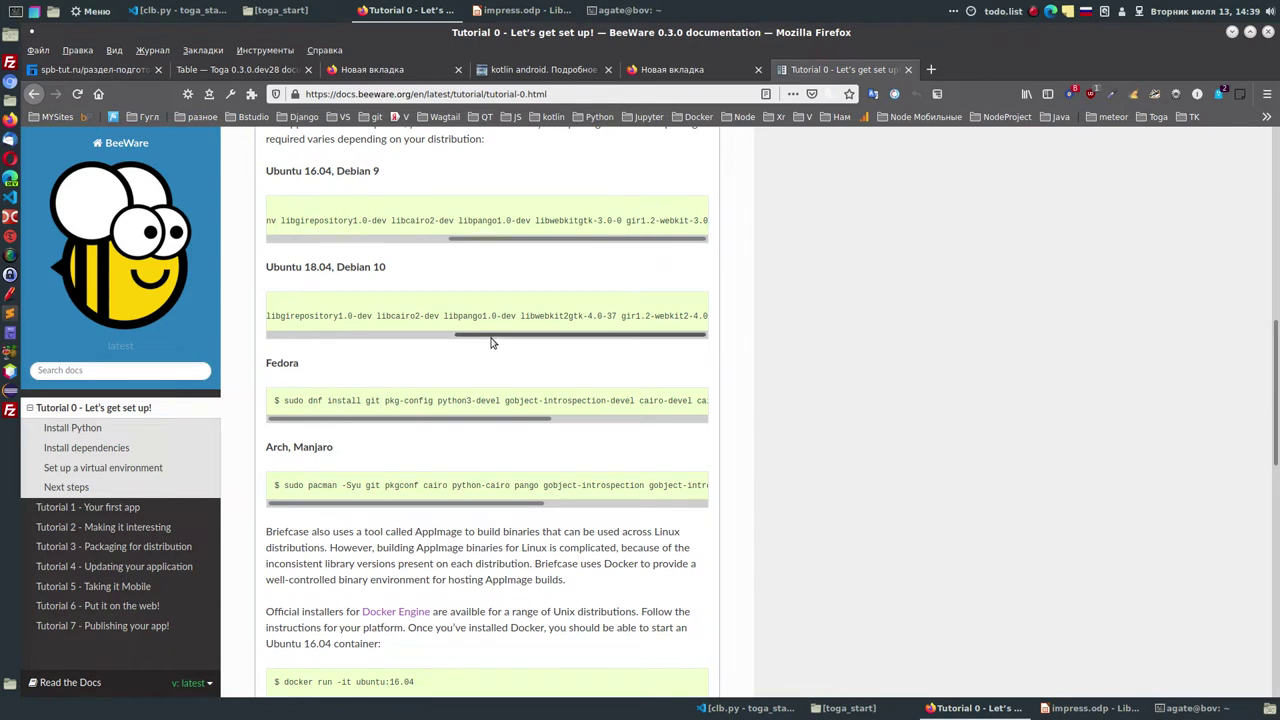
{"action": "left_click_drag", "start_coordinate": [490, 337], "coordinate": [403, 314]}
{"action": "left_click", "coordinate": [403, 314]}
{"action": "triple_click", "coordinate": [412, 310]}
{"action": "key", "text": "ctrl+c"}
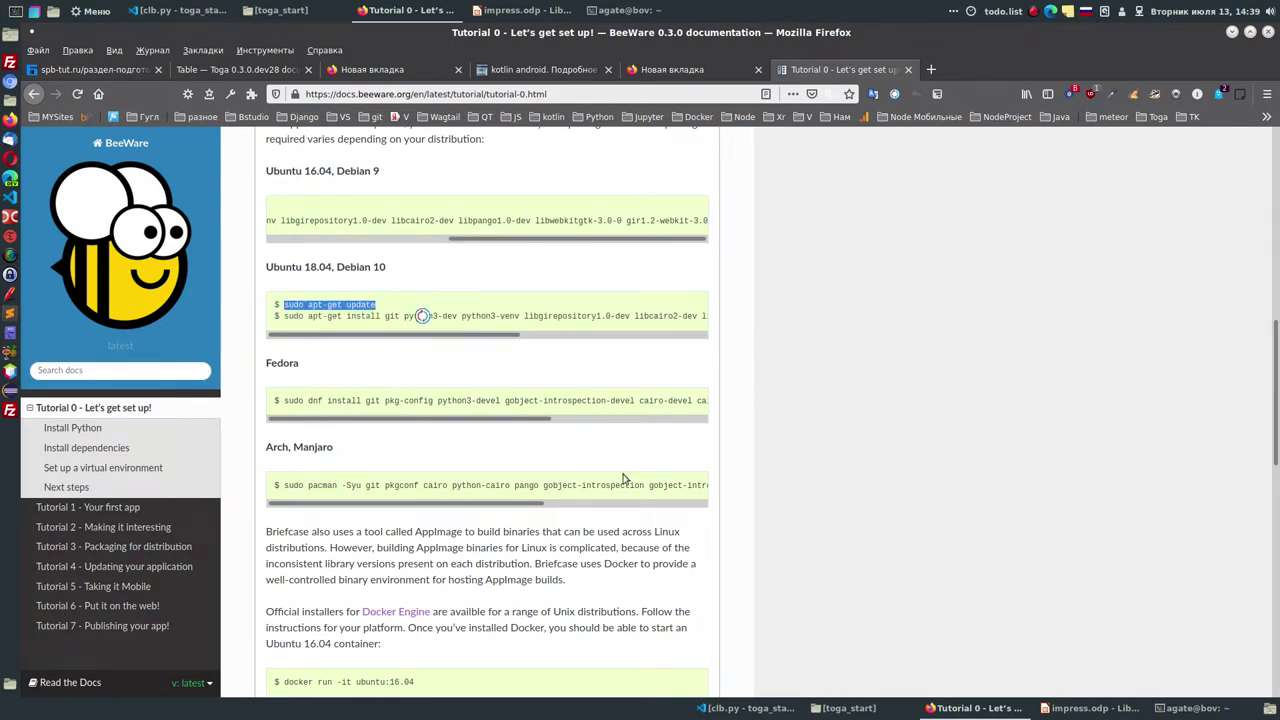
{"action": "key", "text": "alt+Tab"}
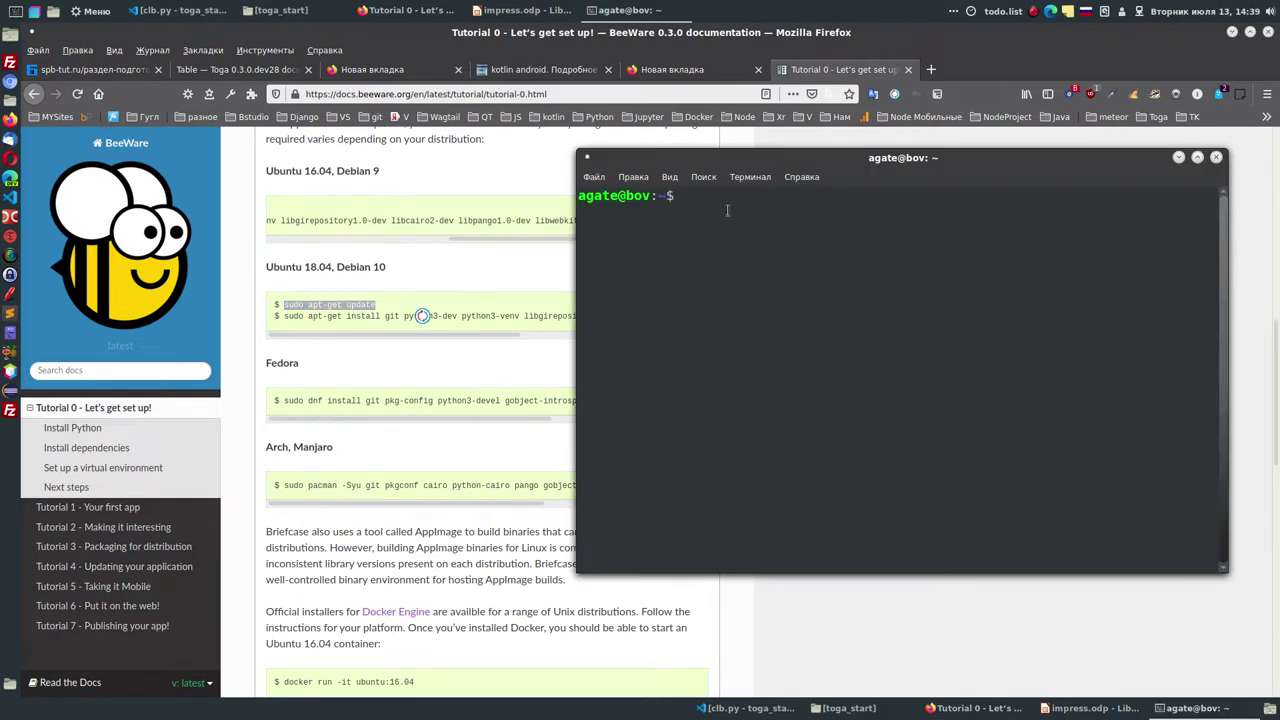
{"action": "key", "text": "ctrl+shift+v"}
{"action": "key", "text": "Return"}
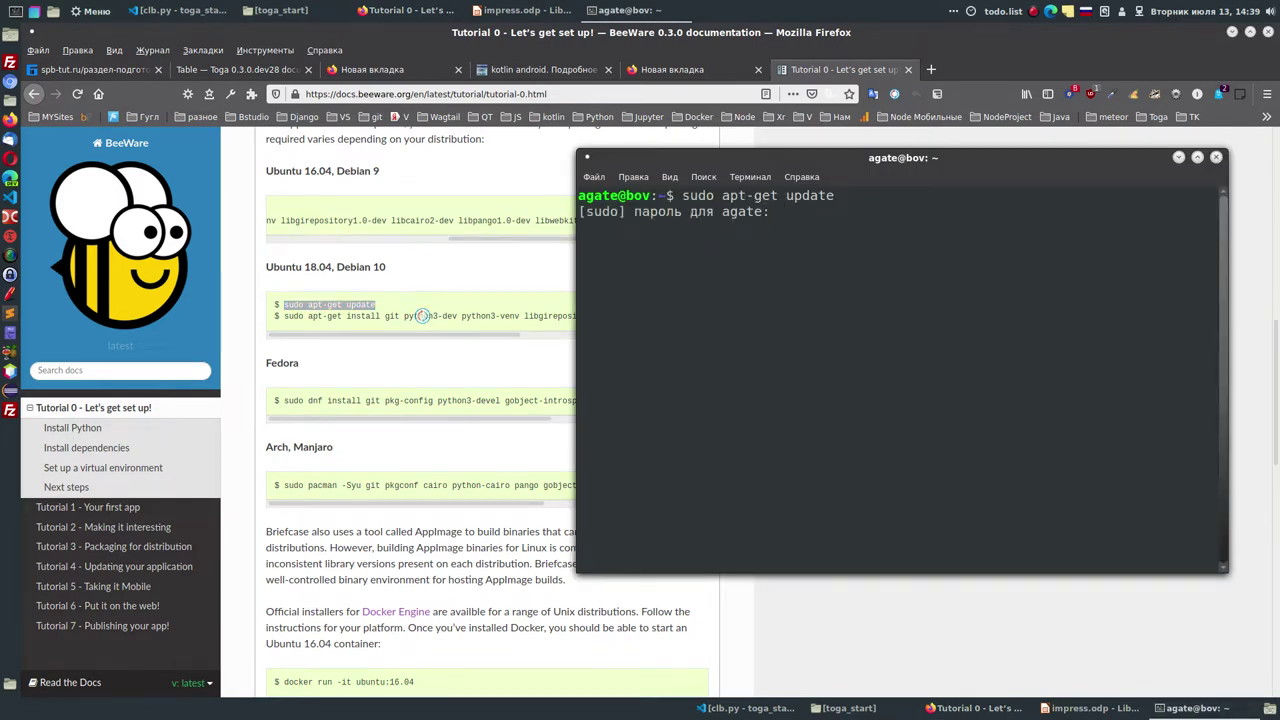
- Enter the sudo password in the terminal to authorise the package list update
{"action": "key", "text": "Return"}
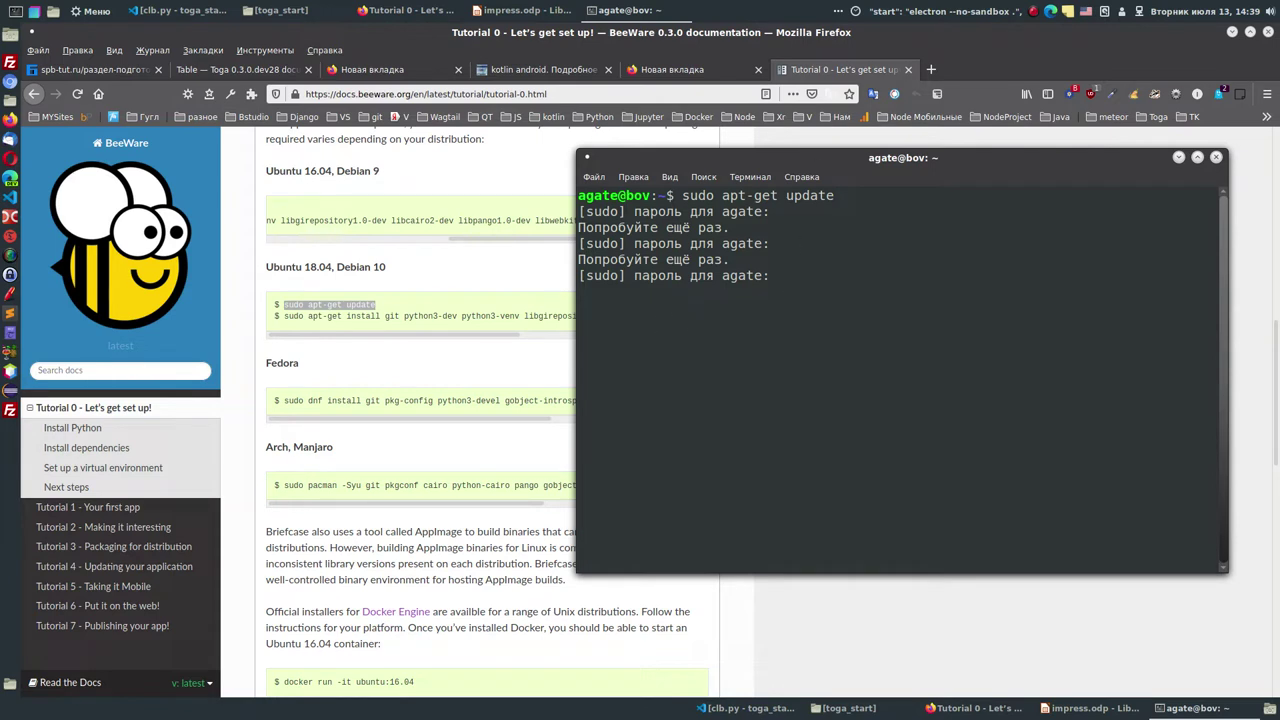
{"action": "left_click", "coordinate": [796, 286]}
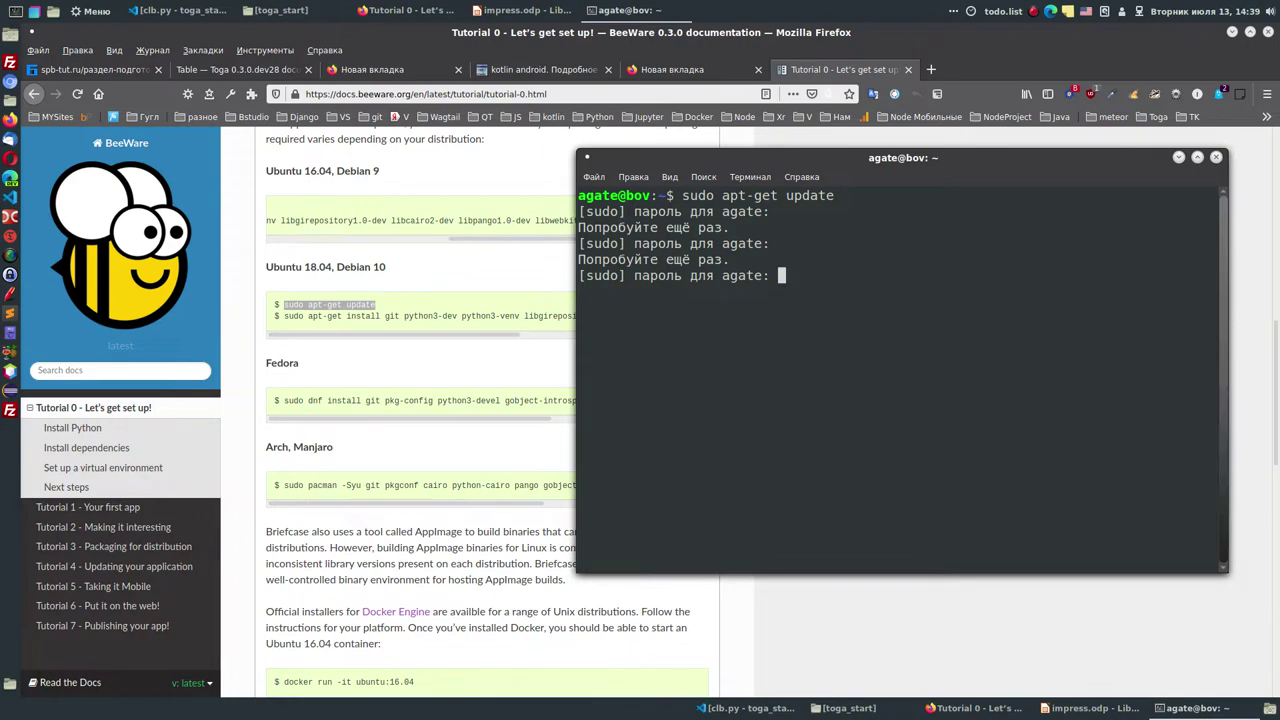
{"action": "key", "text": "Return"}
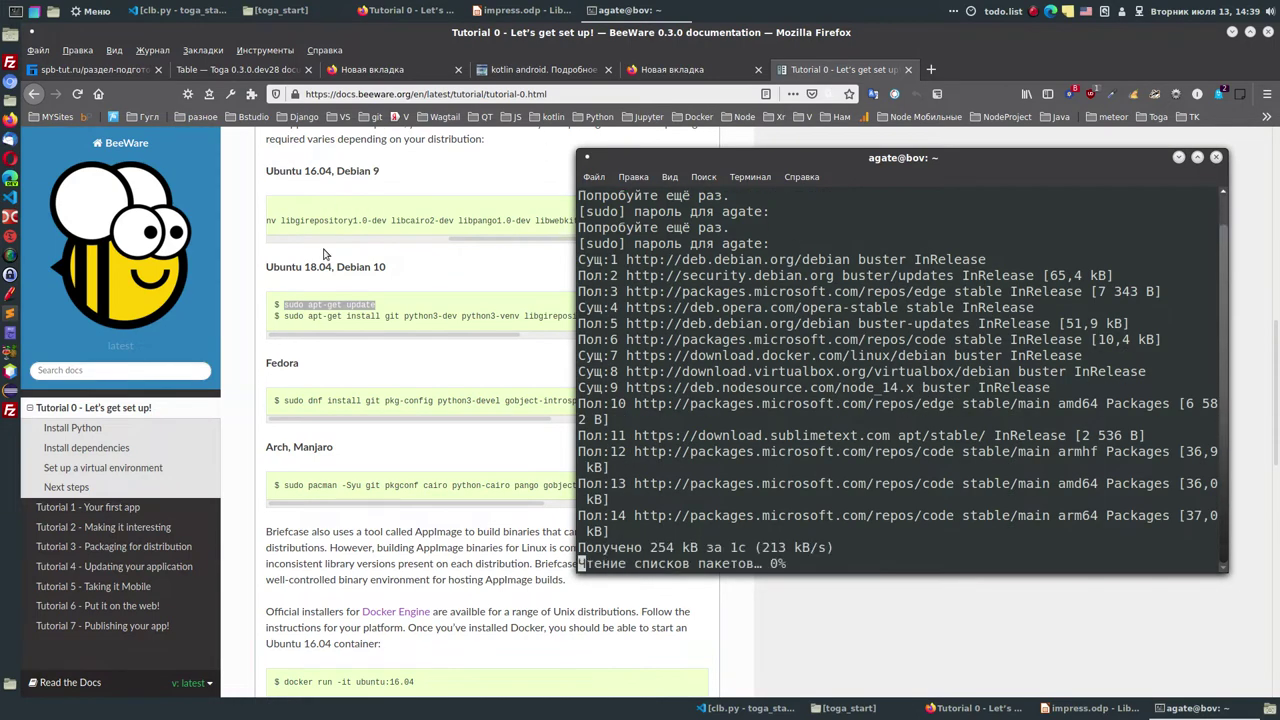
- Copy the full apt-get install command from the Ubuntu 18.04, Debian 10 block and run it in the terminal
{"action": "left_click", "coordinate": [487, 280]}
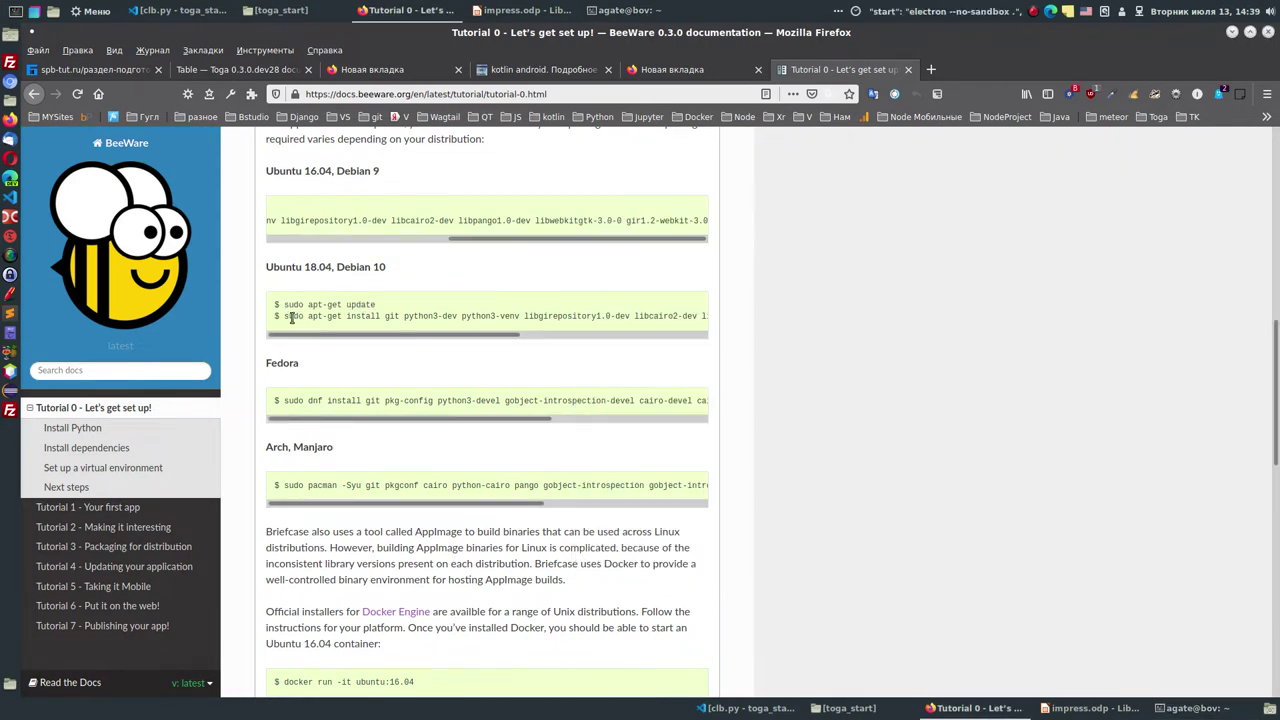
{"action": "left_click_drag", "start_coordinate": [284, 316], "coordinate": [804, 354]}
{"action": "key", "text": "ctrl+c"}
{"action": "key", "text": "alt+Tab"}
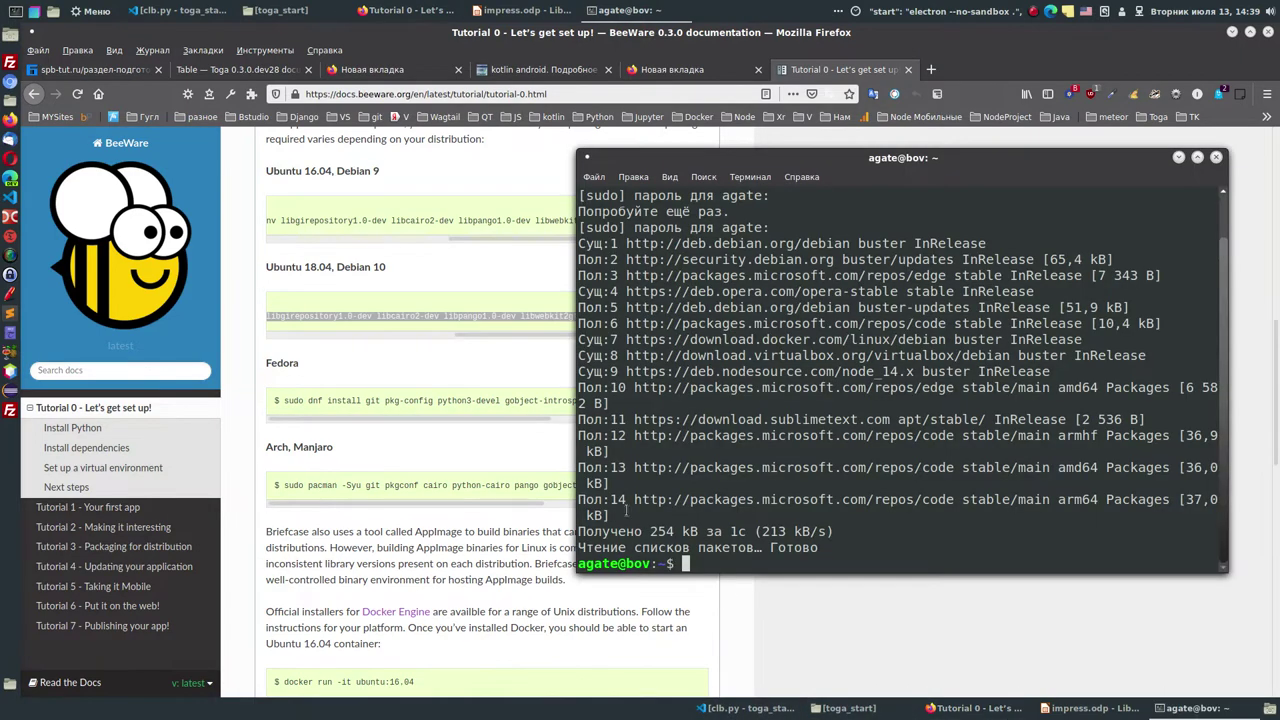
{"action": "key", "text": "ctrl+shift+v"}
{"action": "key", "text": "Return"}
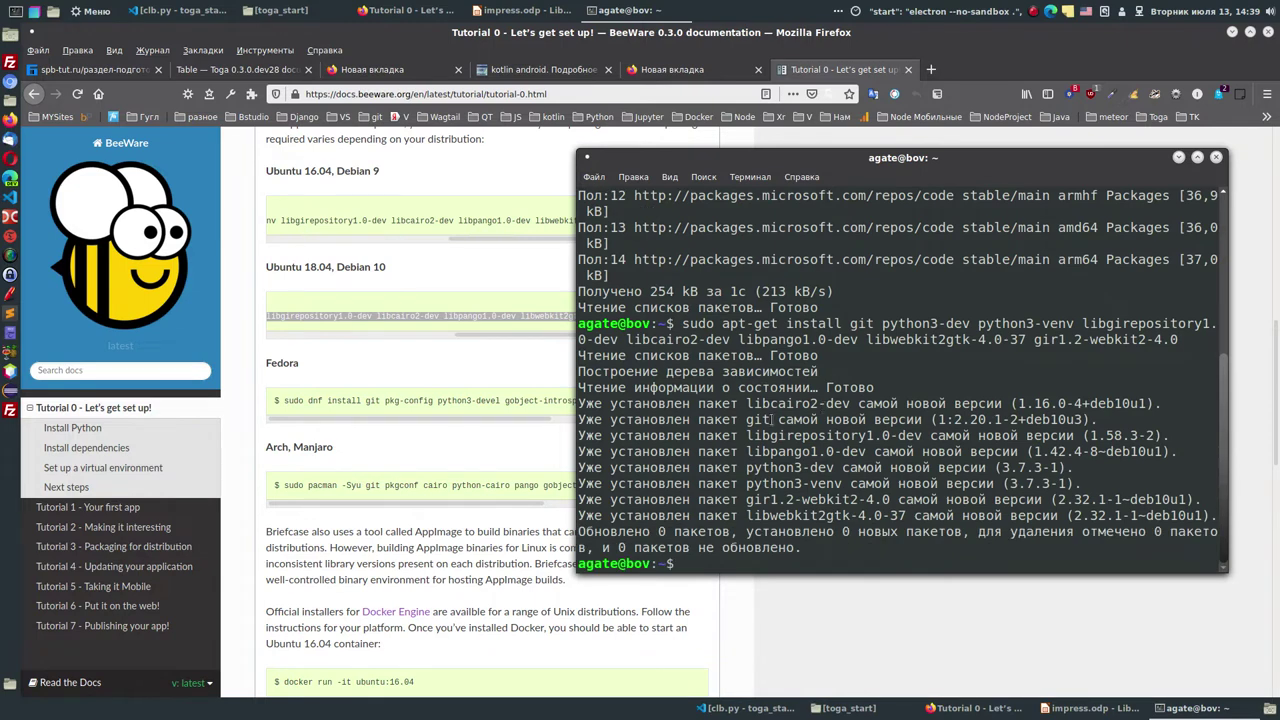
- Open the file manager and create a folder named togaStart inside Programming/toga in the home folder
{"action": "scroll", "coordinate": [478, 360], "scroll_direction": "down", "scroll_amount": 5}
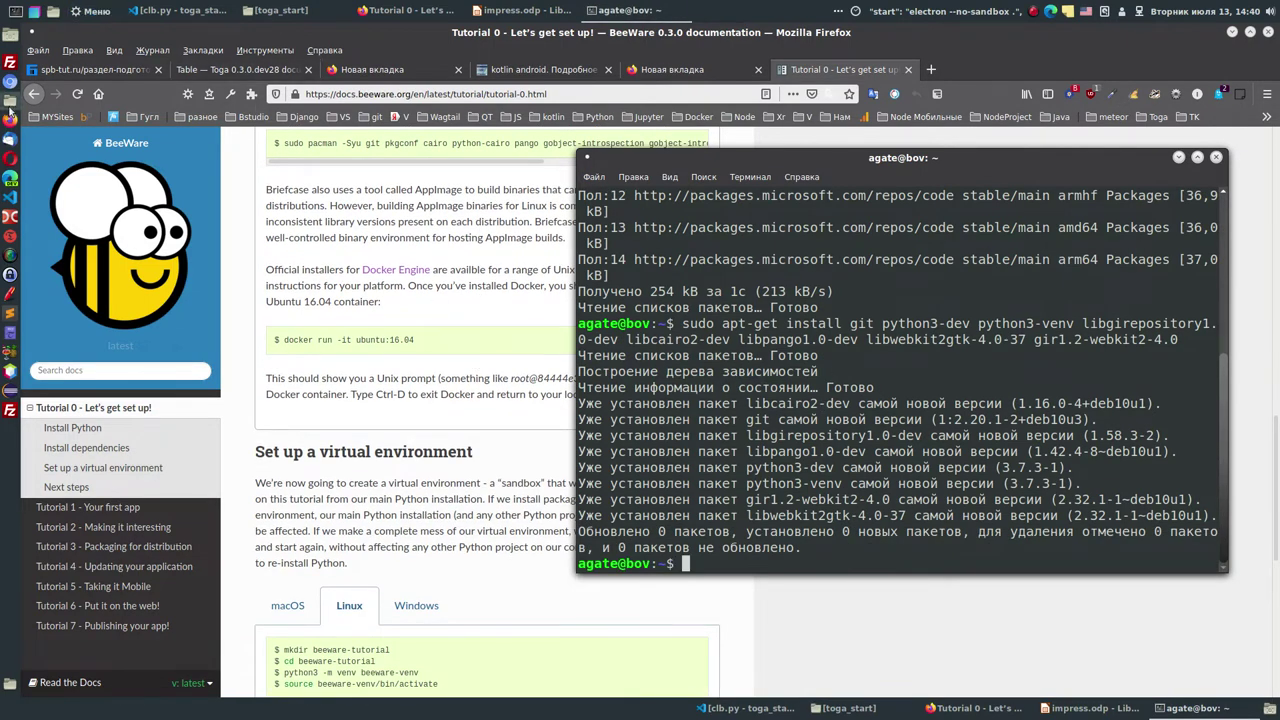
{"action": "left_click", "coordinate": [10, 101]}
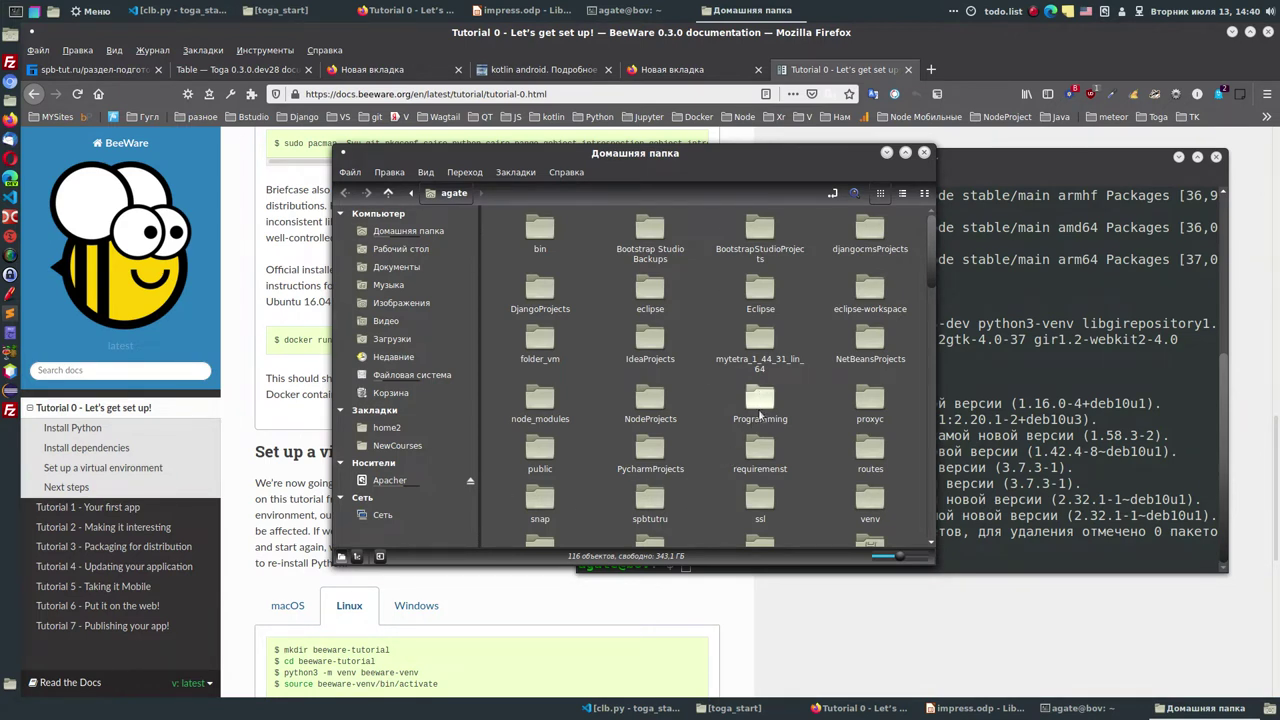
{"action": "double_click", "coordinate": [759, 400]}
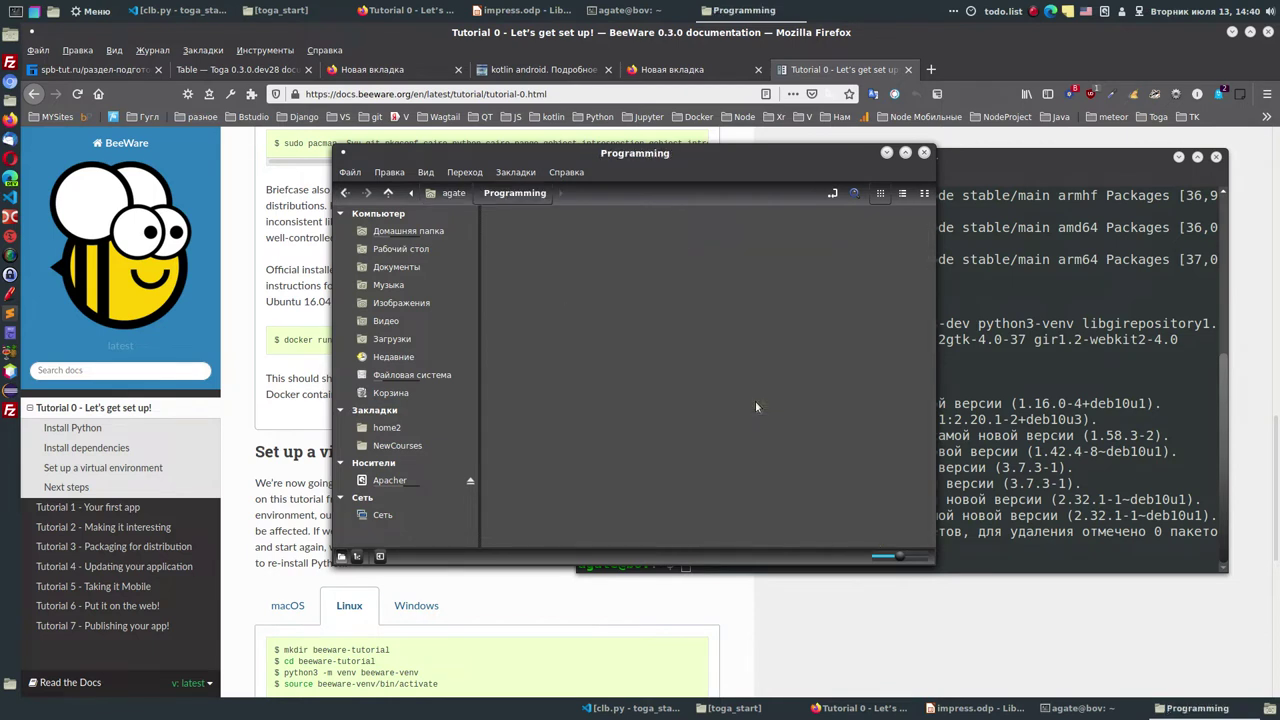
{"action": "double_click", "coordinate": [768, 432]}
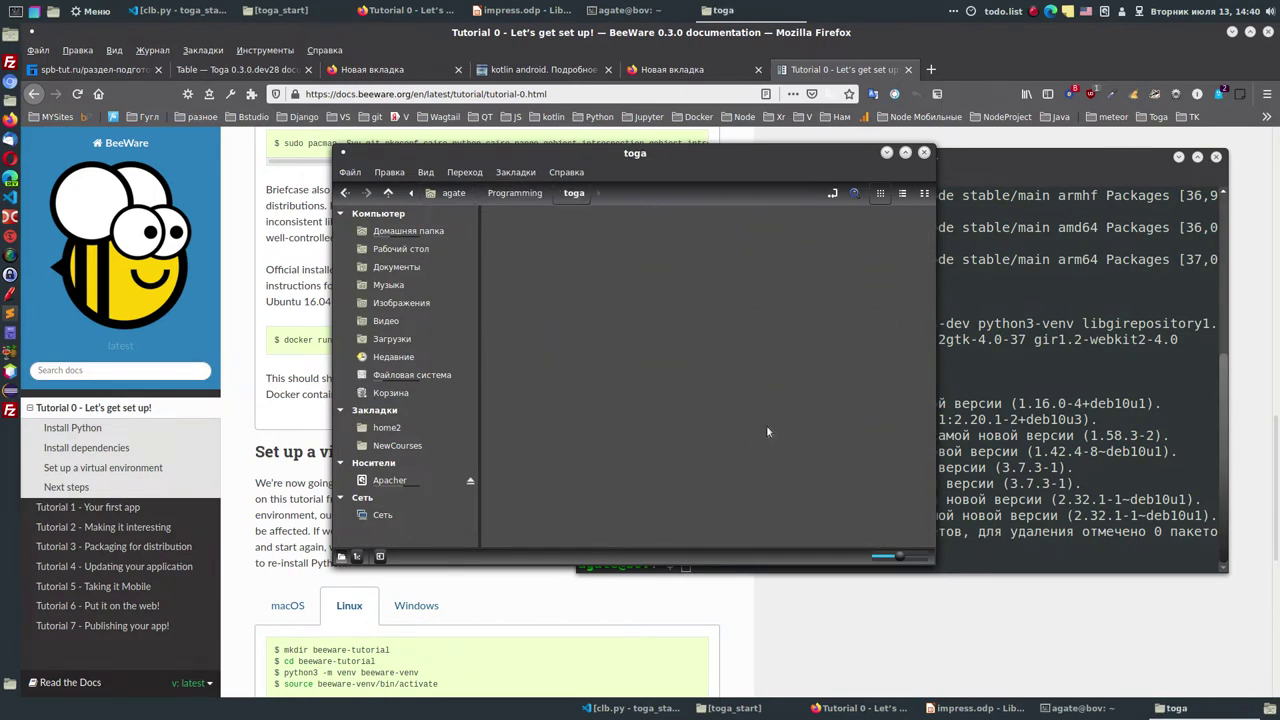
{"action": "right_click", "coordinate": [613, 376]}
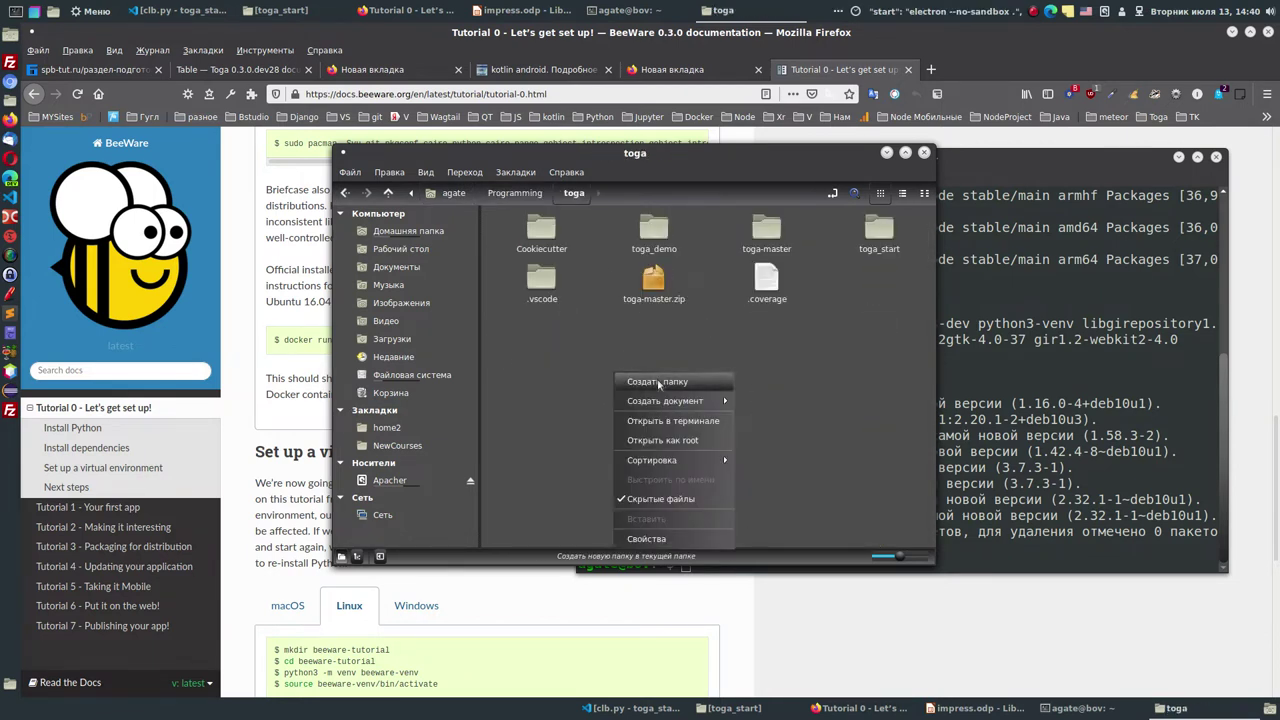
{"action": "left_click", "coordinate": [657, 382]}
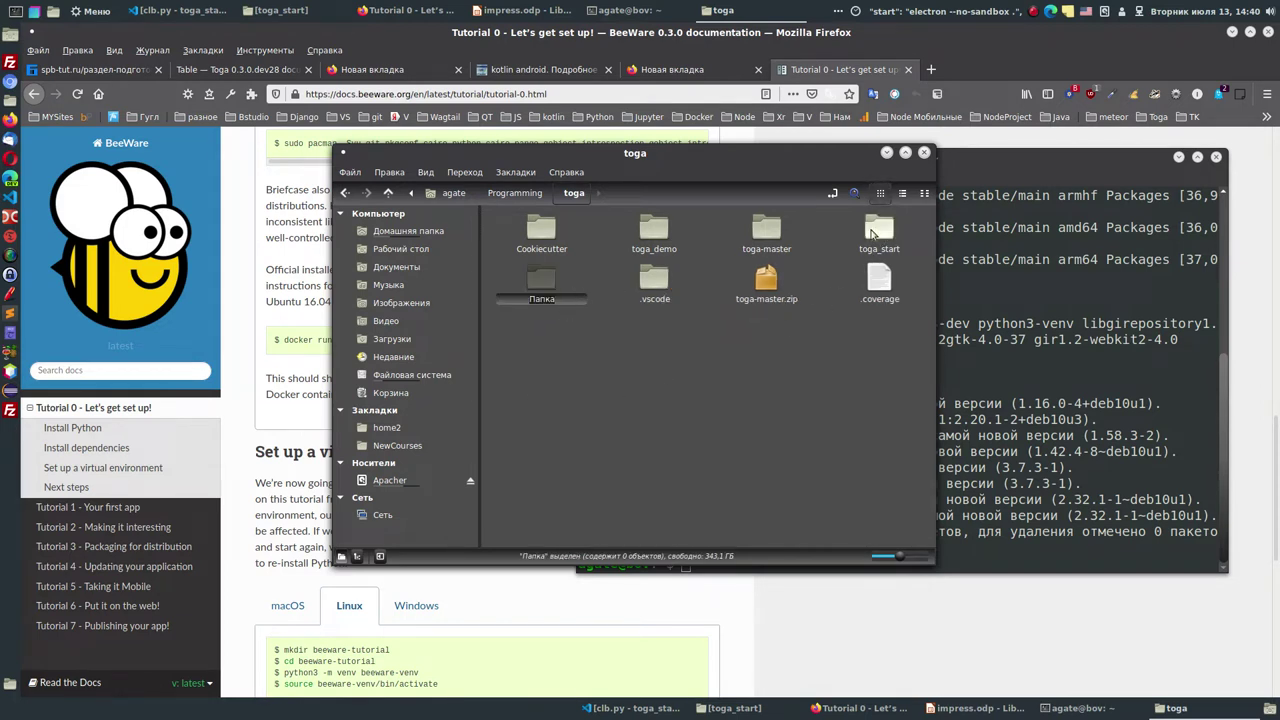
{"action": "left_click", "coordinate": [566, 296]}
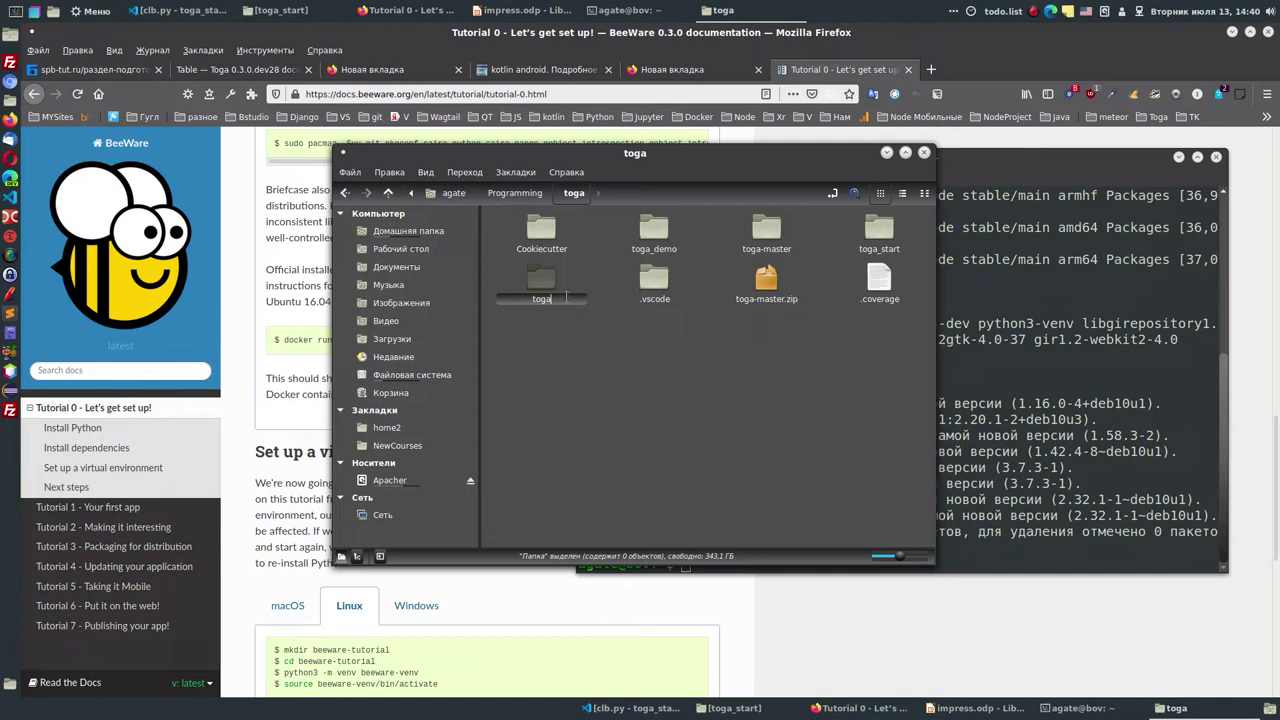
{"action": "type", "text": "togaStart"}
{"action": "key", "text": "Return"}
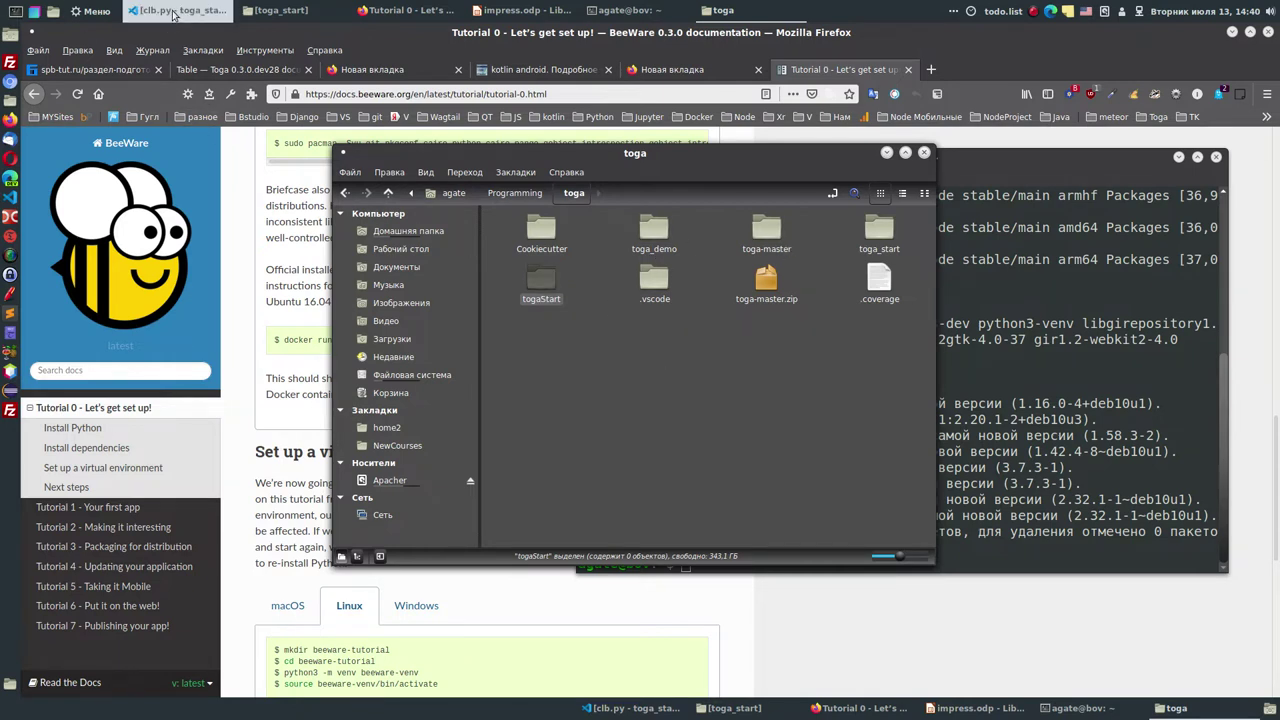
- Show the План, Linux и IDE entry of the Подготовка section on spb-tut.ru, and copy the Debian 10 lessons' page address
{"action": "mouse_move", "coordinate": [174, 15]}
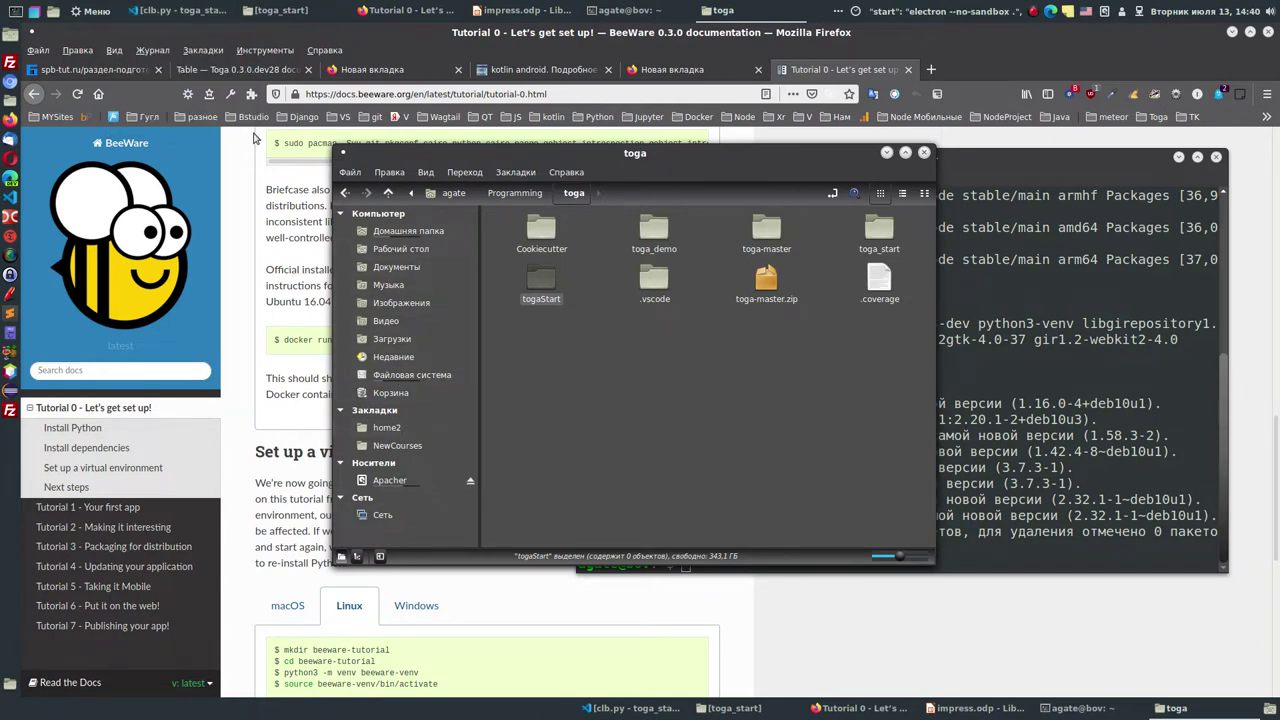
{"action": "left_click", "coordinate": [100, 68]}
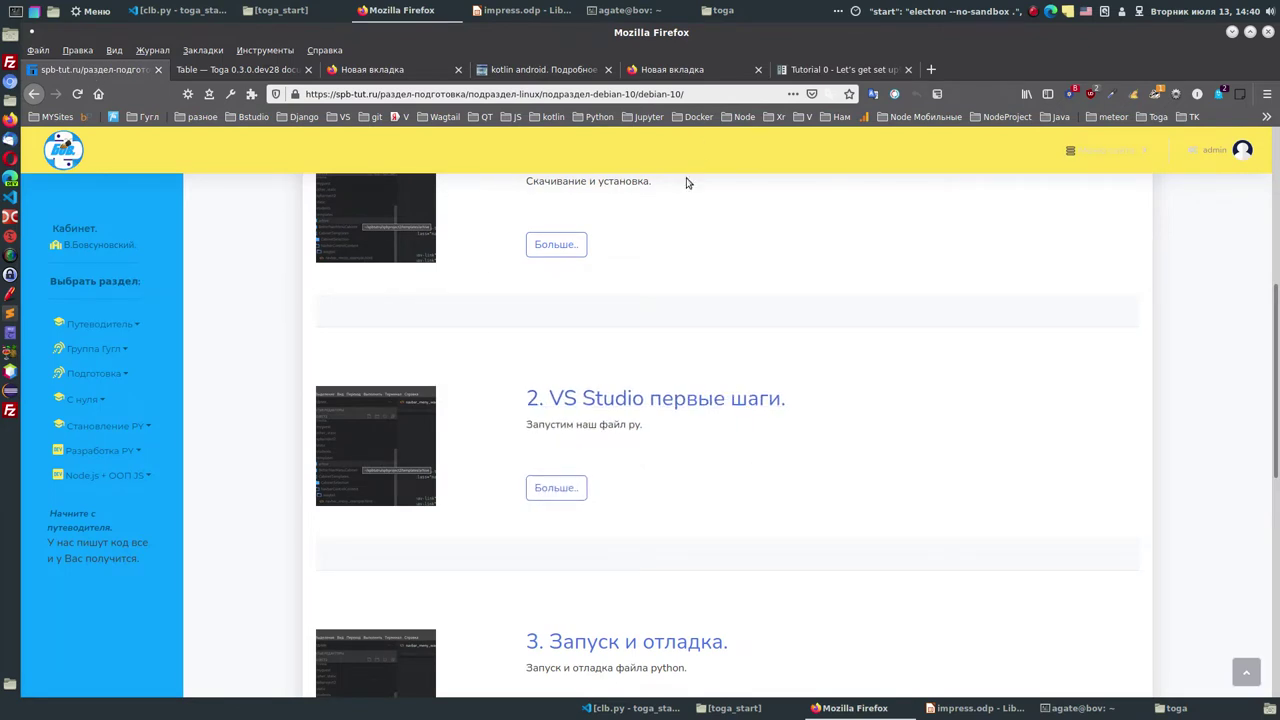
{"action": "scroll", "coordinate": [643, 268], "scroll_direction": "down", "scroll_amount": 1}
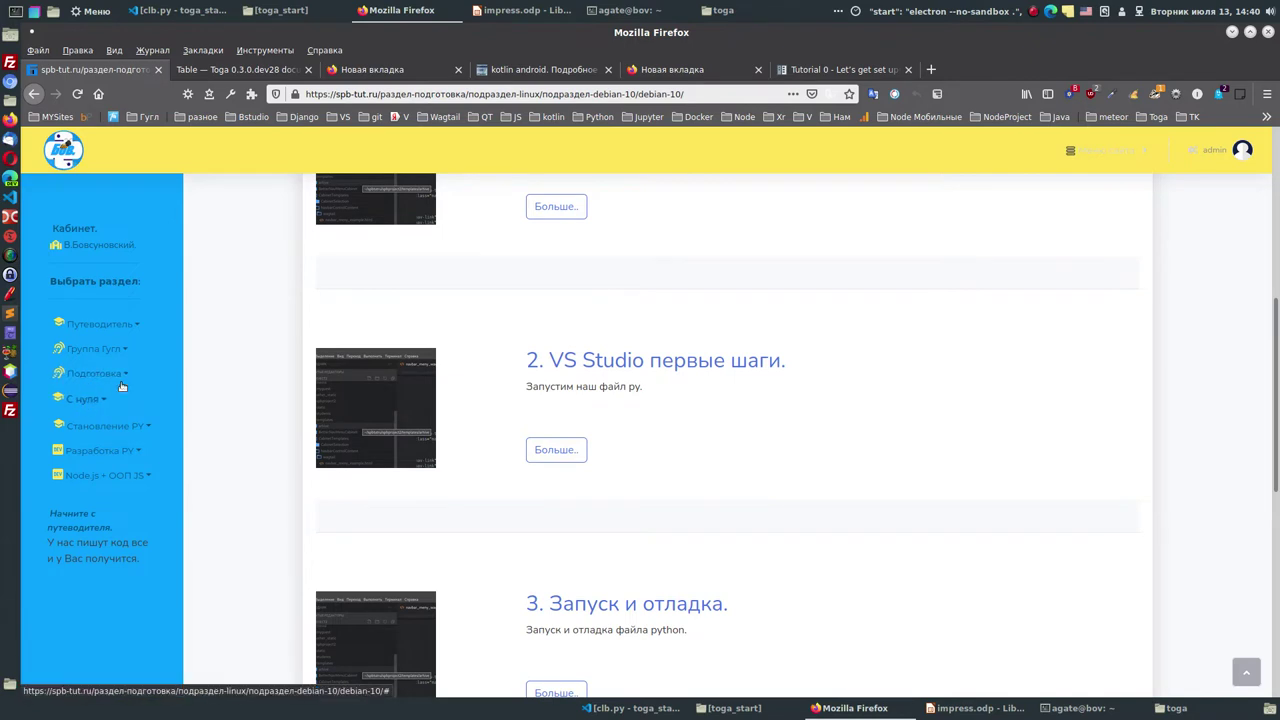
{"action": "left_click", "coordinate": [88, 374]}
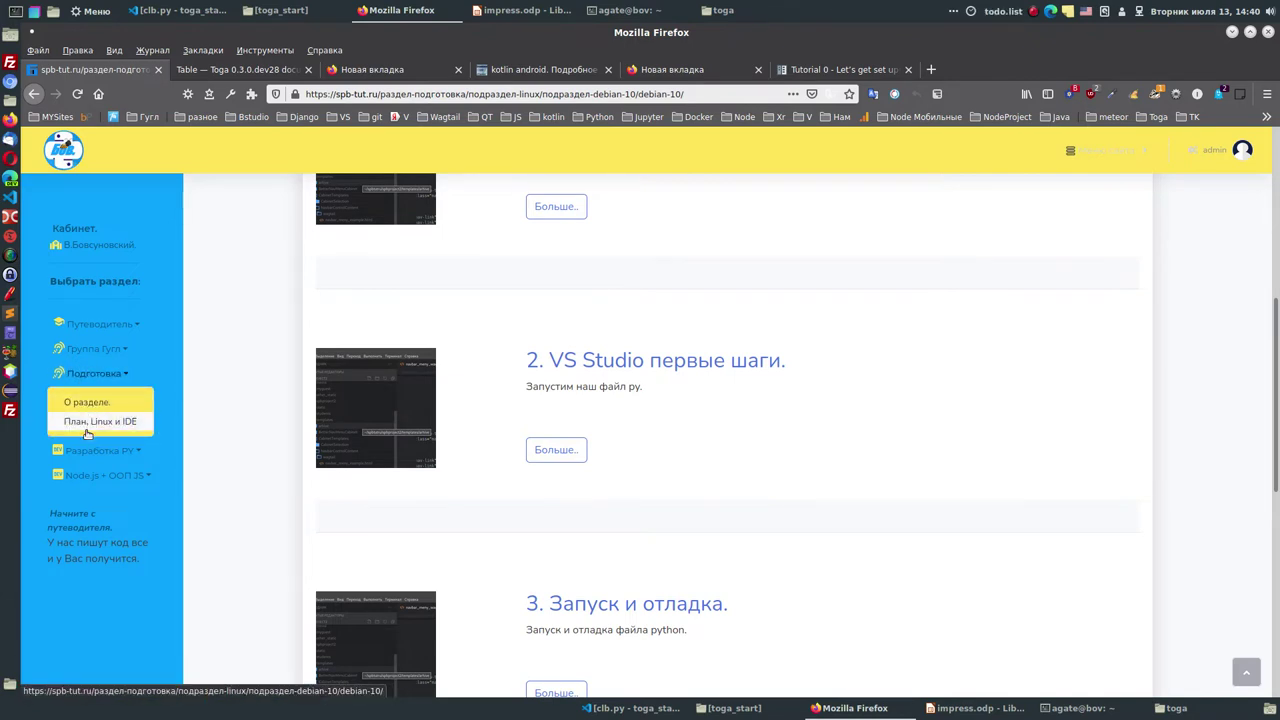
{"action": "left_click", "coordinate": [87, 432]}
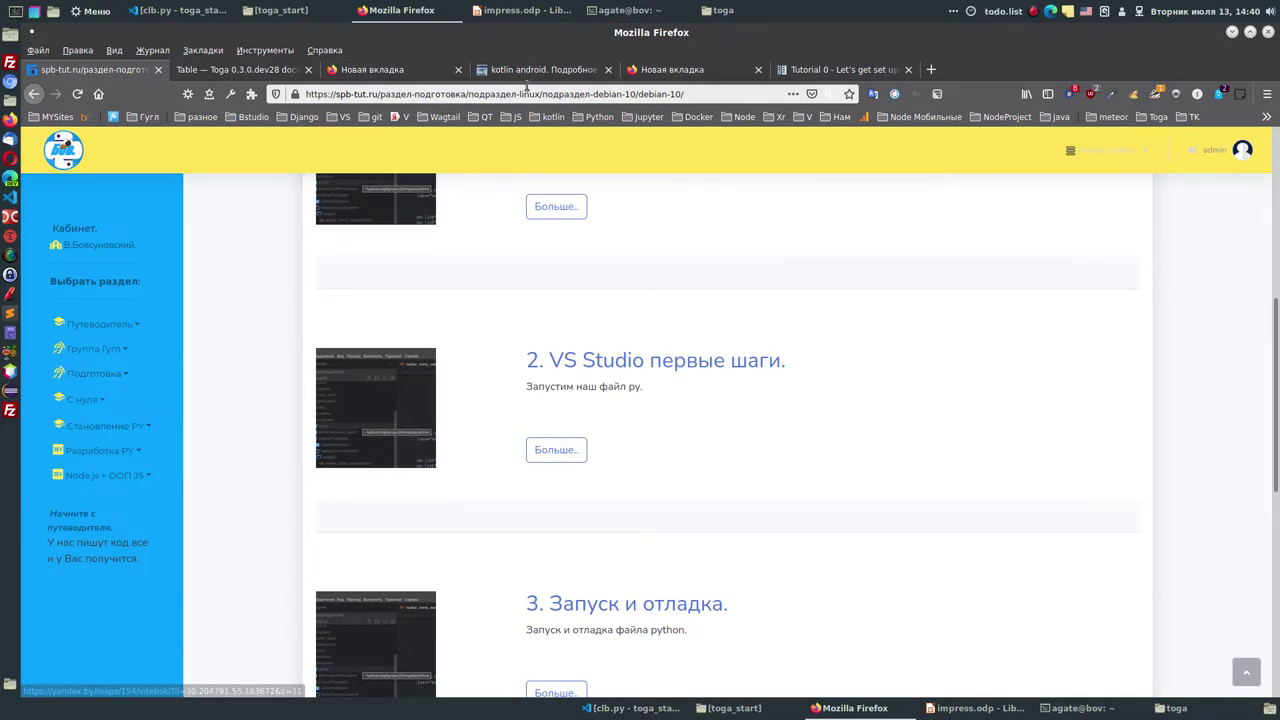
{"action": "left_click", "coordinate": [526, 92]}
{"action": "right_click", "coordinate": [528, 93]}
{"action": "left_click", "coordinate": [573, 137]}
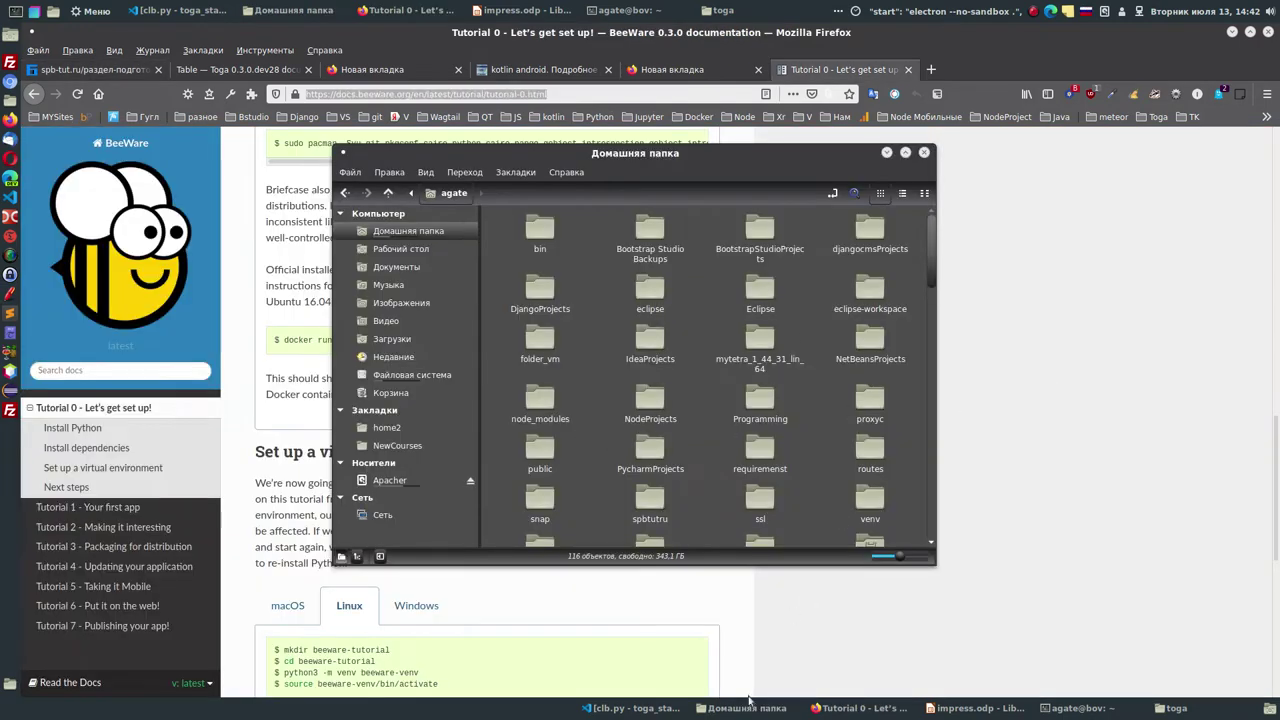
{"action": "left_click", "coordinate": [92, 69]}
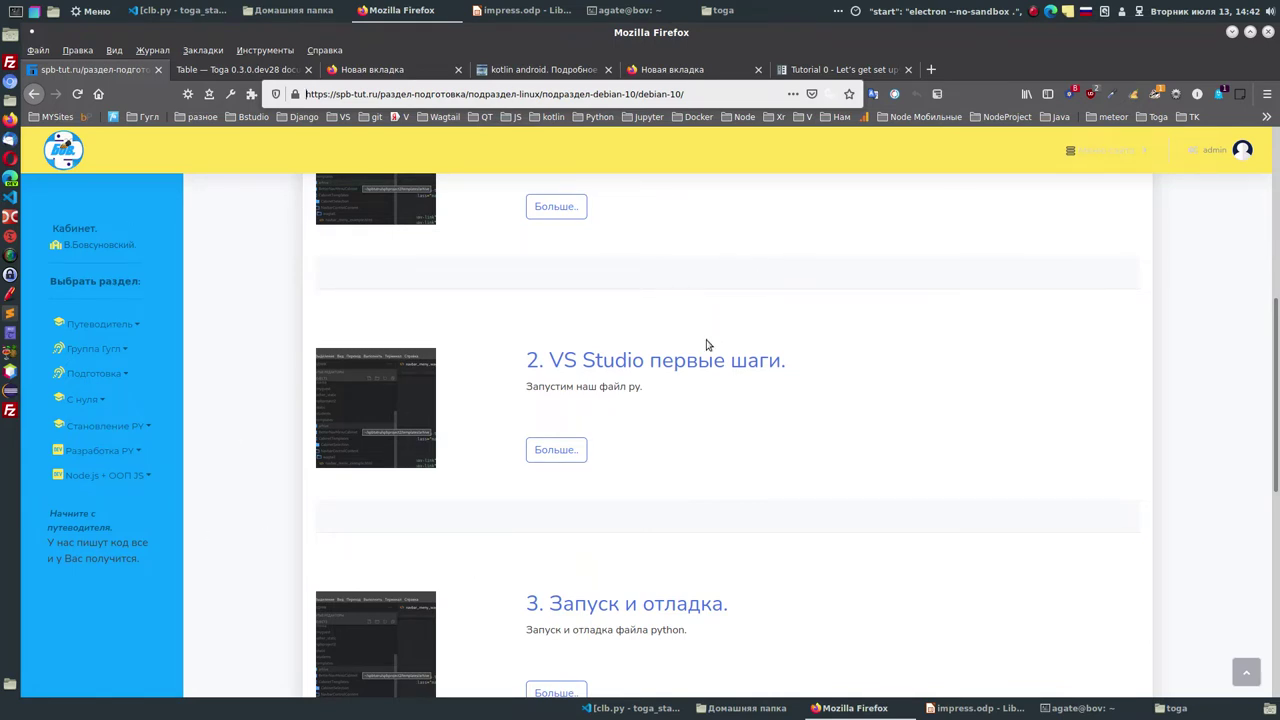
- In the file manager, go to the venv folder in the home folder and open the file как создаватьEnv
{"action": "left_click", "coordinate": [746, 14]}
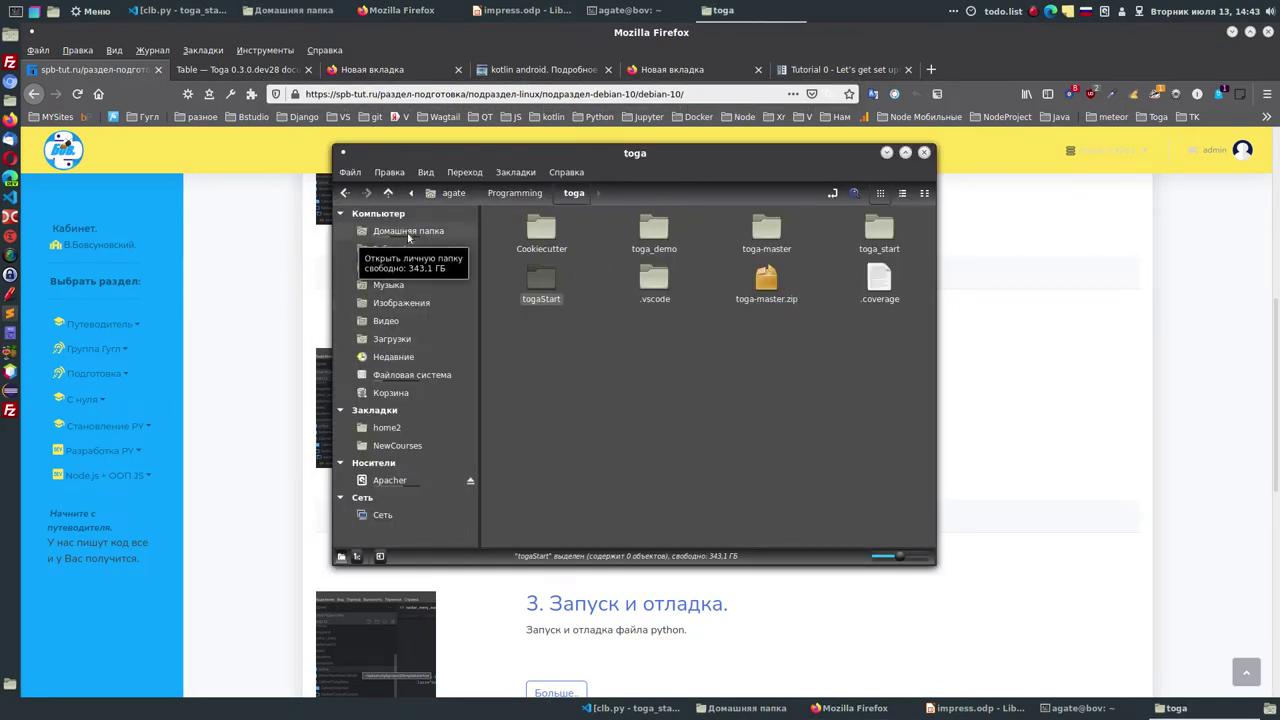
{"action": "left_click", "coordinate": [408, 232]}
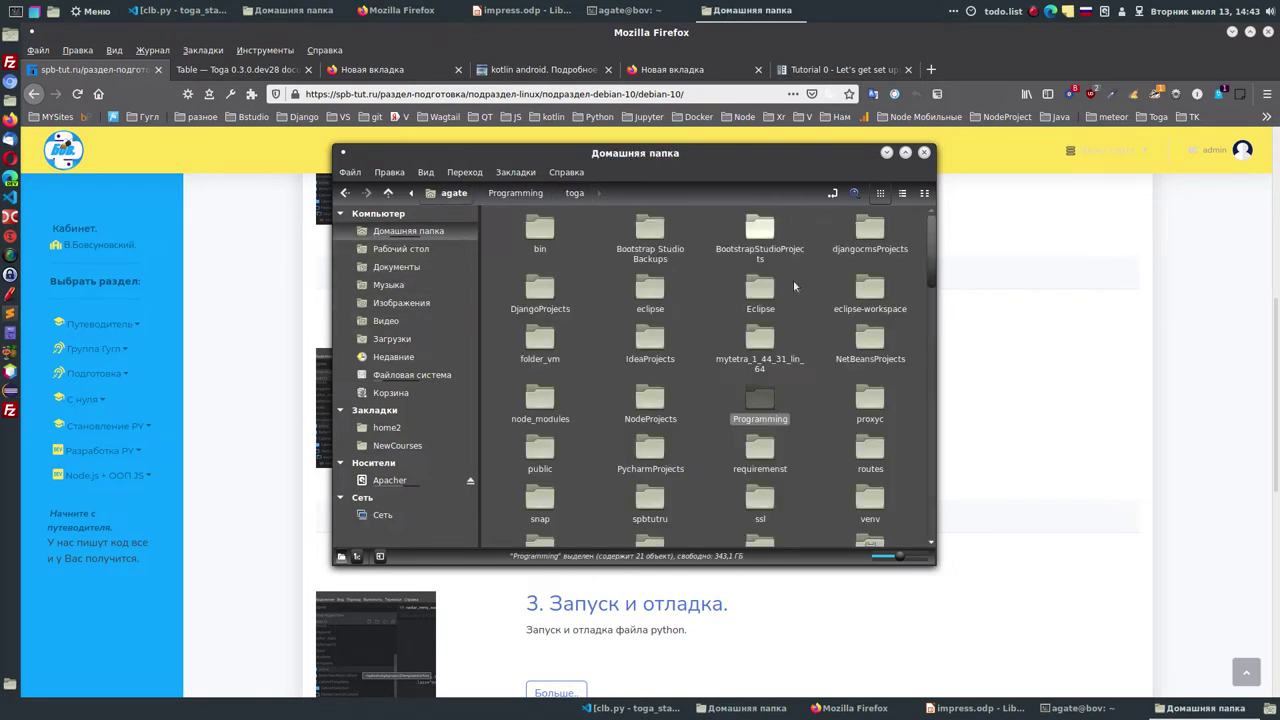
{"action": "double_click", "coordinate": [872, 503]}
{"action": "left_click", "coordinate": [656, 532]}
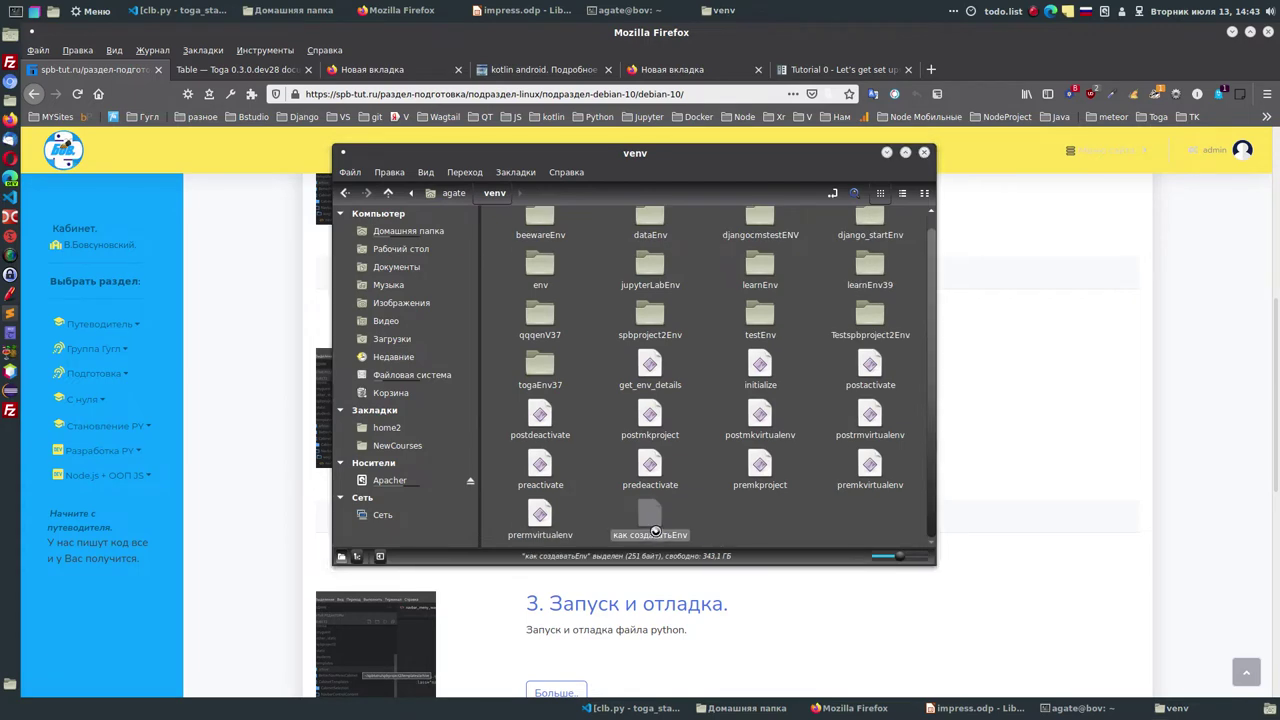
{"action": "key", "text": "Return"}
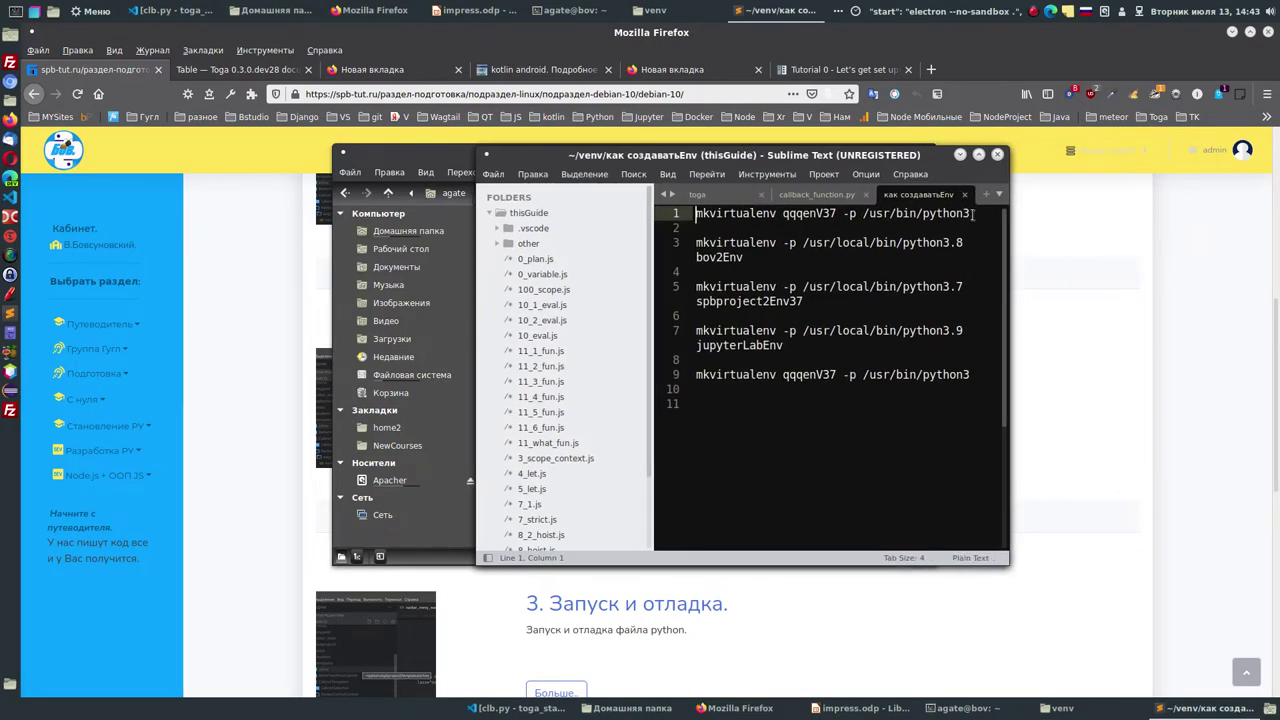
- Copy the first line, mkvirtualenv qqqenV37 -p /usr/bin/python3, and paste it at the terminal prompt
{"action": "left_click_drag", "start_coordinate": [973, 215], "coordinate": [683, 213]}
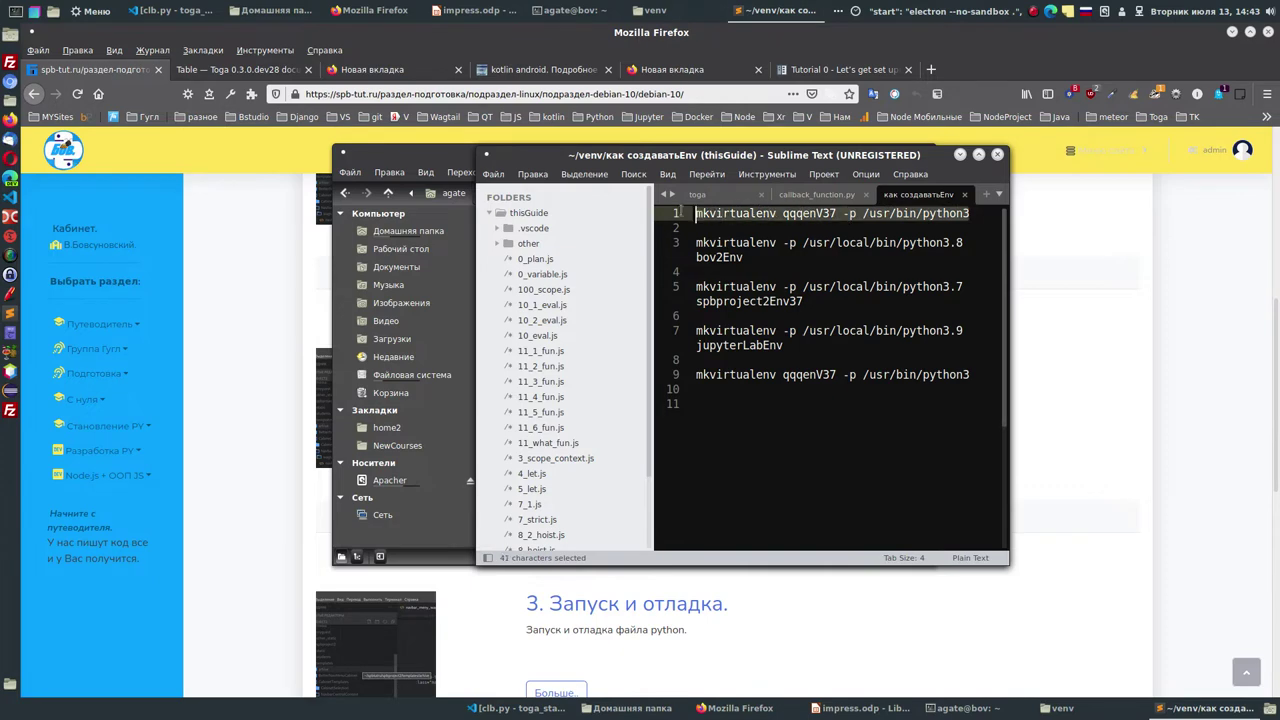
{"action": "right_click", "coordinate": [779, 213]}
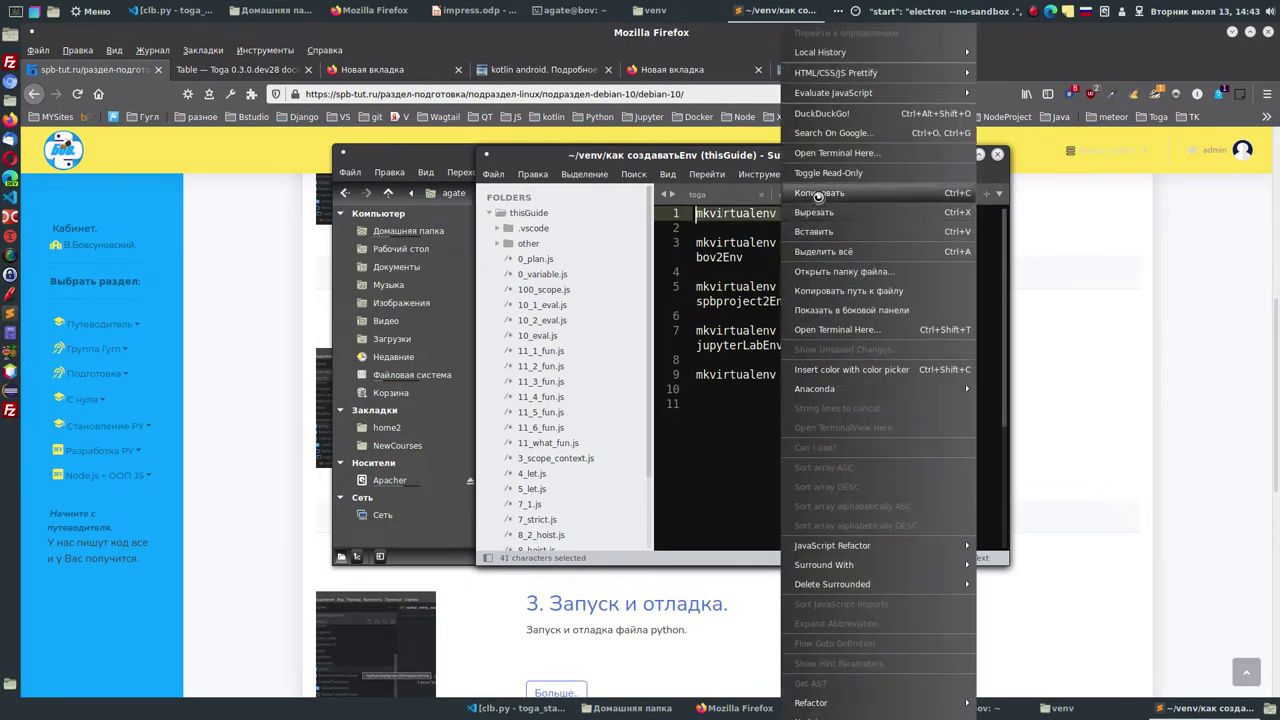
{"action": "left_click", "coordinate": [818, 193]}
{"action": "left_click", "coordinate": [655, 10]}
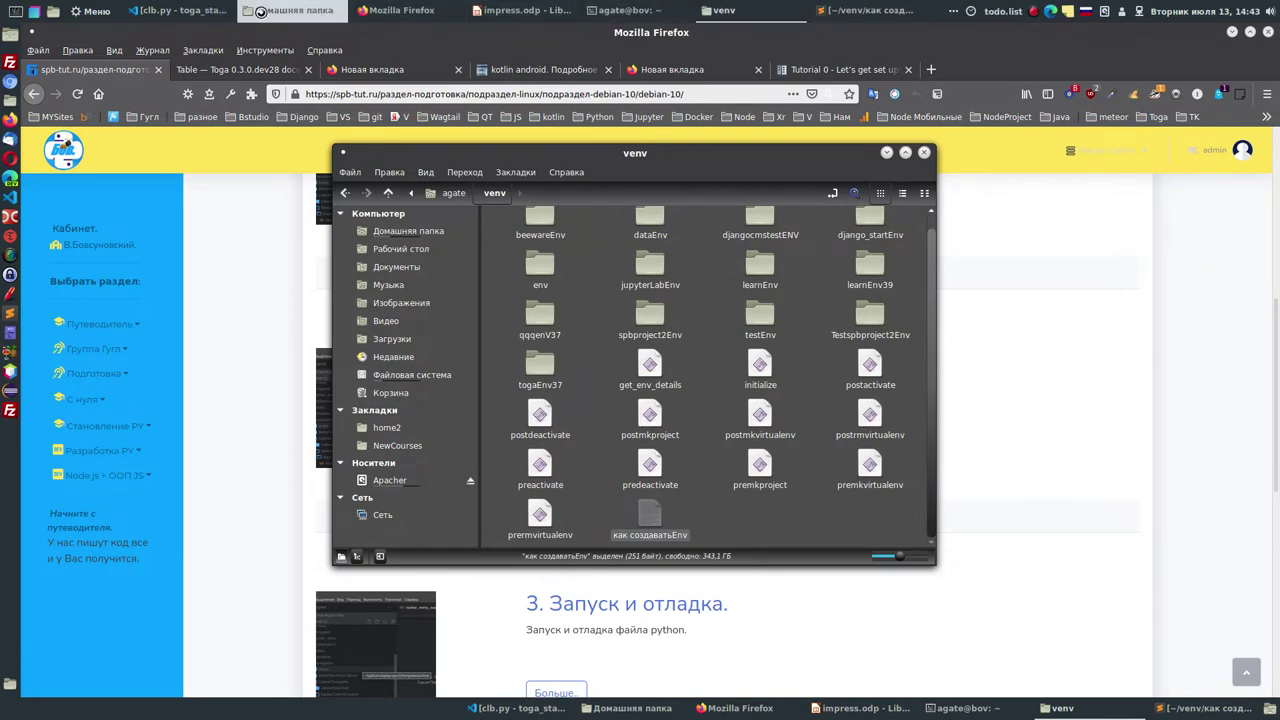
{"action": "left_click", "coordinate": [620, 11]}
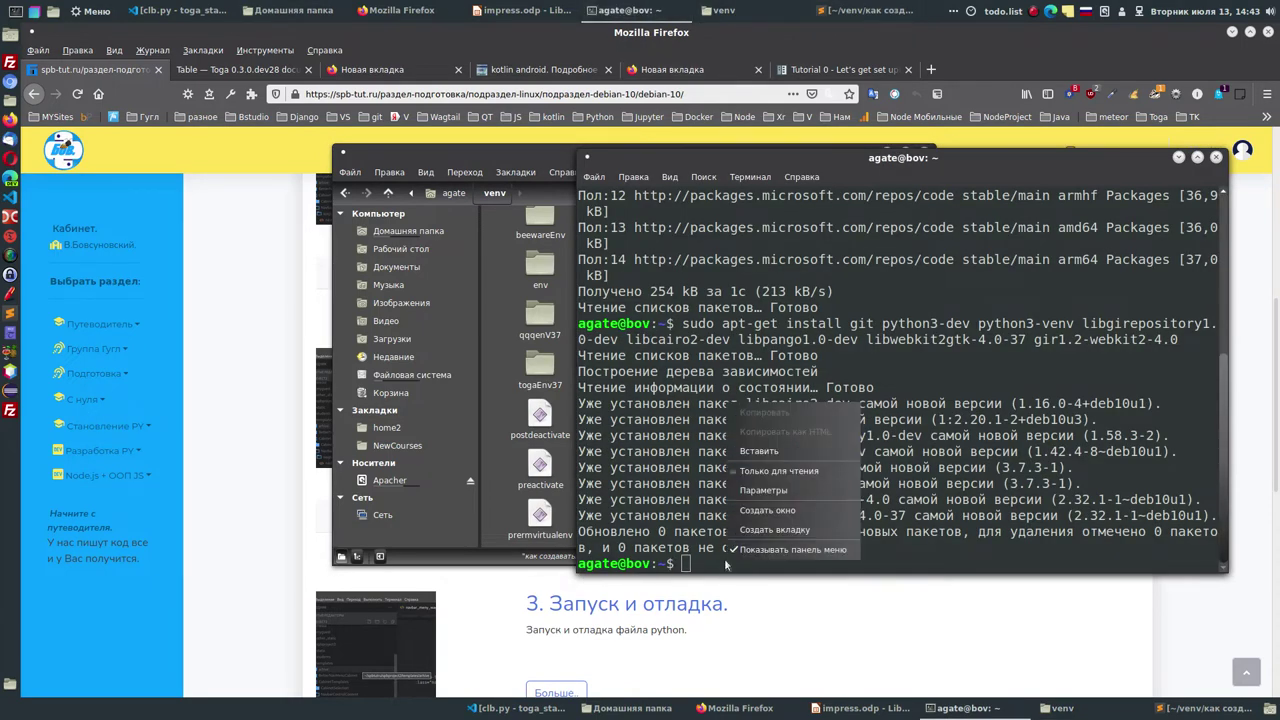
{"action": "right_click", "coordinate": [727, 561]}
{"action": "left_click", "coordinate": [763, 451]}
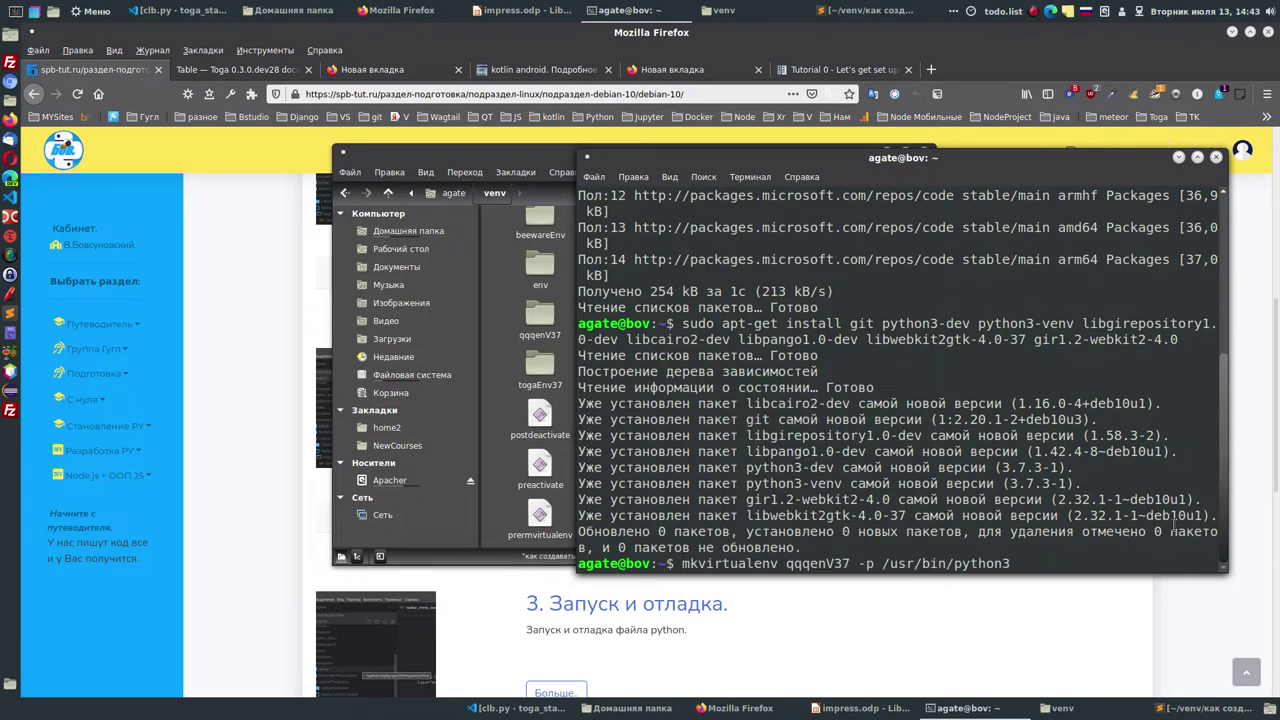
- Delete the environment name qqqenV37 from the mkvirtualenv command, keeping the -p /usr/bin/python3 part
{"action": "key", "text": "Left"}
{"action": "key", "text": "Left"}
{"action": "key", "text": "Left"}
{"action": "key", "text": "Left"}
{"action": "key", "text": "Left"}
{"action": "key", "text": "Left"}
{"action": "key", "text": "Left"}
{"action": "key", "text": "Left"}
{"action": "key", "text": "Left"}
{"action": "key", "text": "Left"}
{"action": "key", "text": "Left"}
{"action": "key", "text": "Left"}
{"action": "key", "text": "Left"}
{"action": "key", "text": "Left"}
{"action": "key", "text": "Left"}
{"action": "key", "text": "Left"}
{"action": "key", "text": "Left"}
{"action": "key", "text": "Left"}
{"action": "key", "text": "Left"}
{"action": "key", "text": "Left"}
{"action": "key", "text": "BackSpace"}
{"action": "key", "text": "BackSpace"}
{"action": "key", "text": "BackSpace"}
{"action": "key", "text": "BackSpace"}
{"action": "key", "text": "BackSpace"}
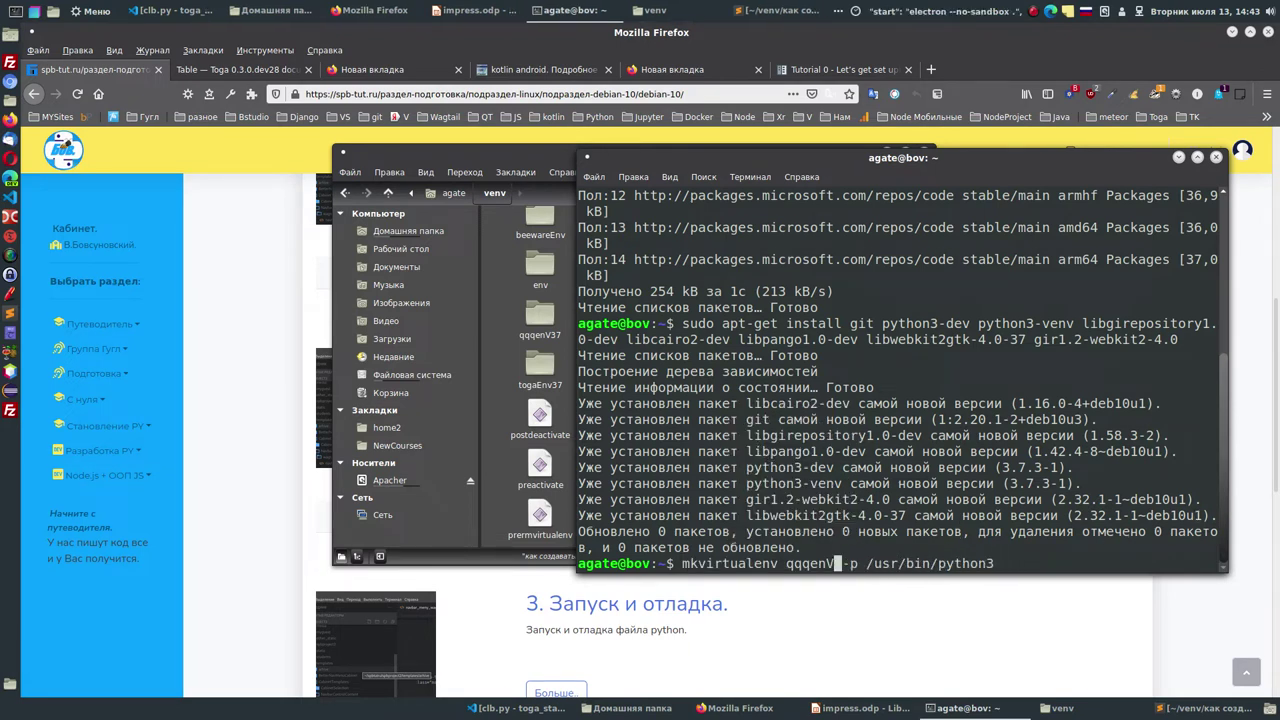
{"action": "key", "text": "BackSpace"}
{"action": "key", "text": "BackSpace"}
{"action": "key", "text": "BackSpace"}
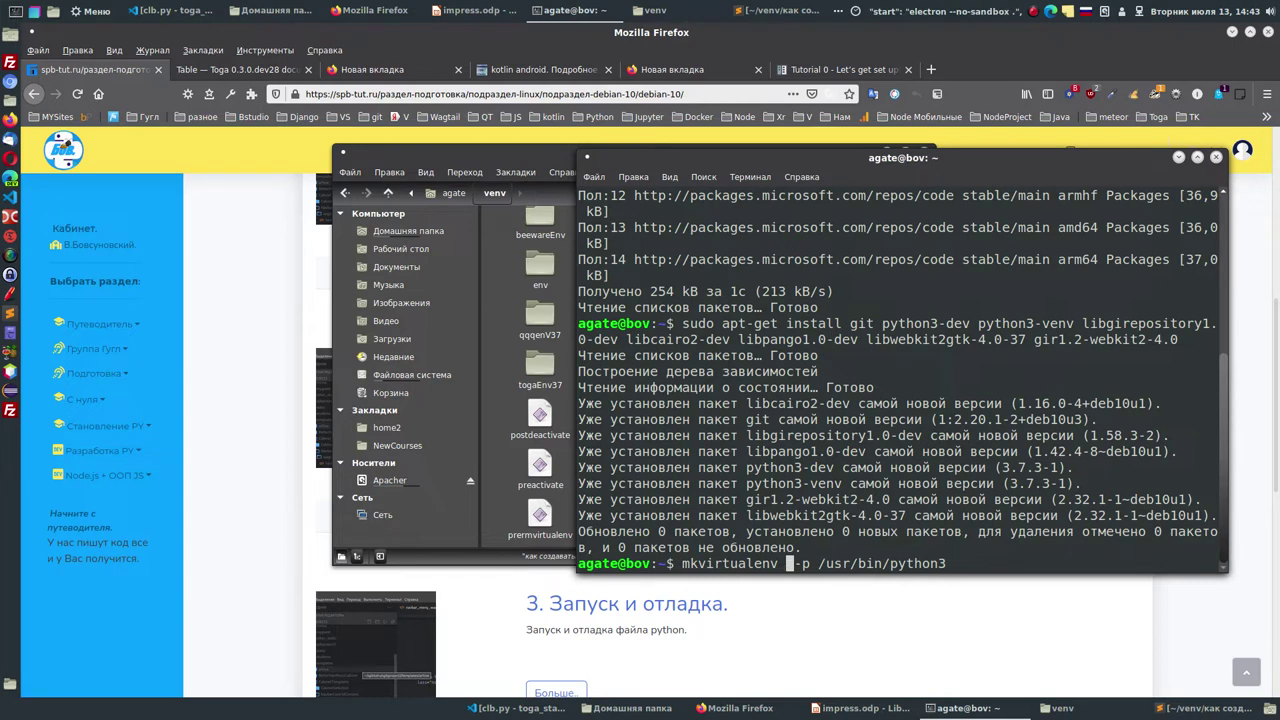
- Copy the name of the togaStart folder in Programming/toga without renaming it, and return to the terminal
{"action": "left_click", "coordinate": [251, 18]}
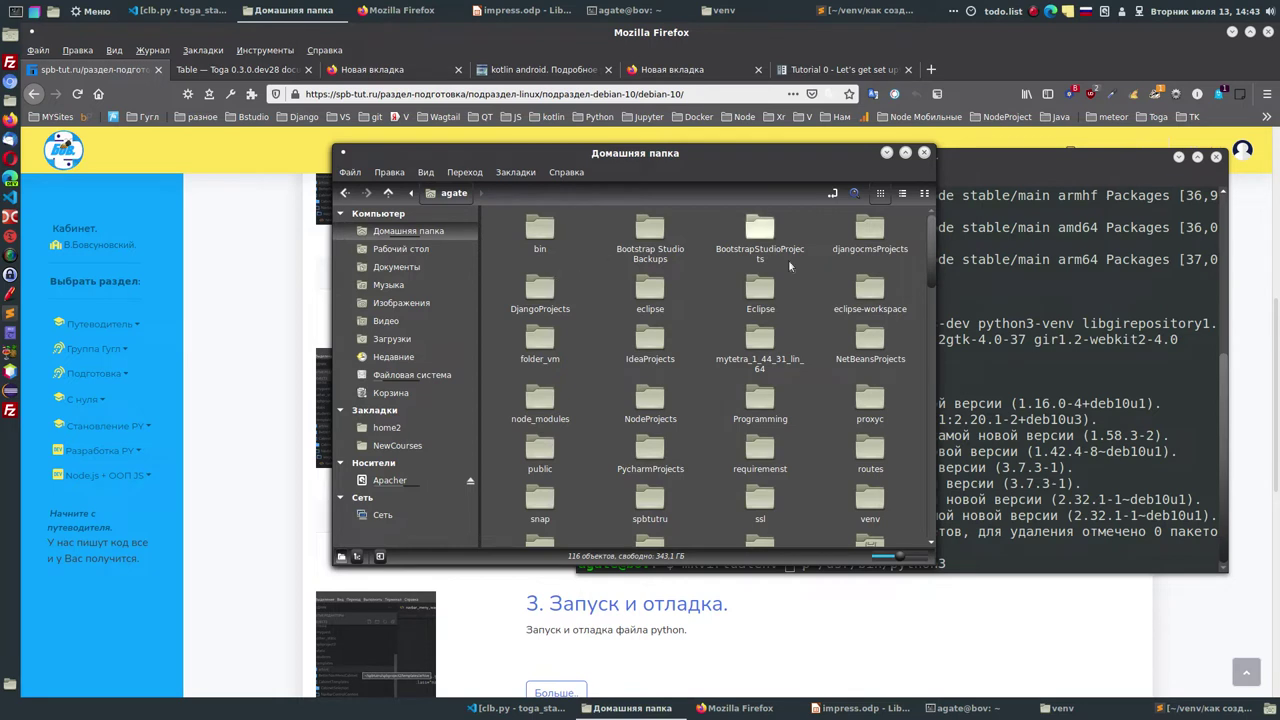
{"action": "double_click", "coordinate": [760, 400]}
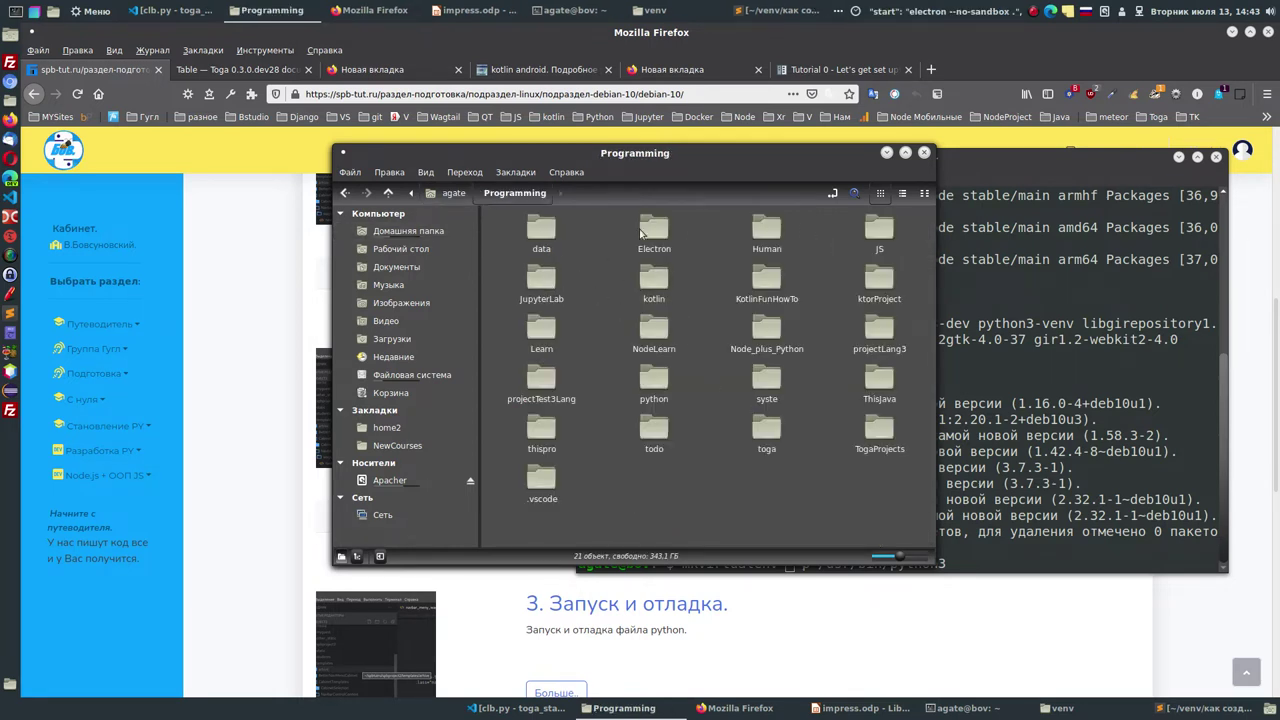
{"action": "double_click", "coordinate": [766, 432]}
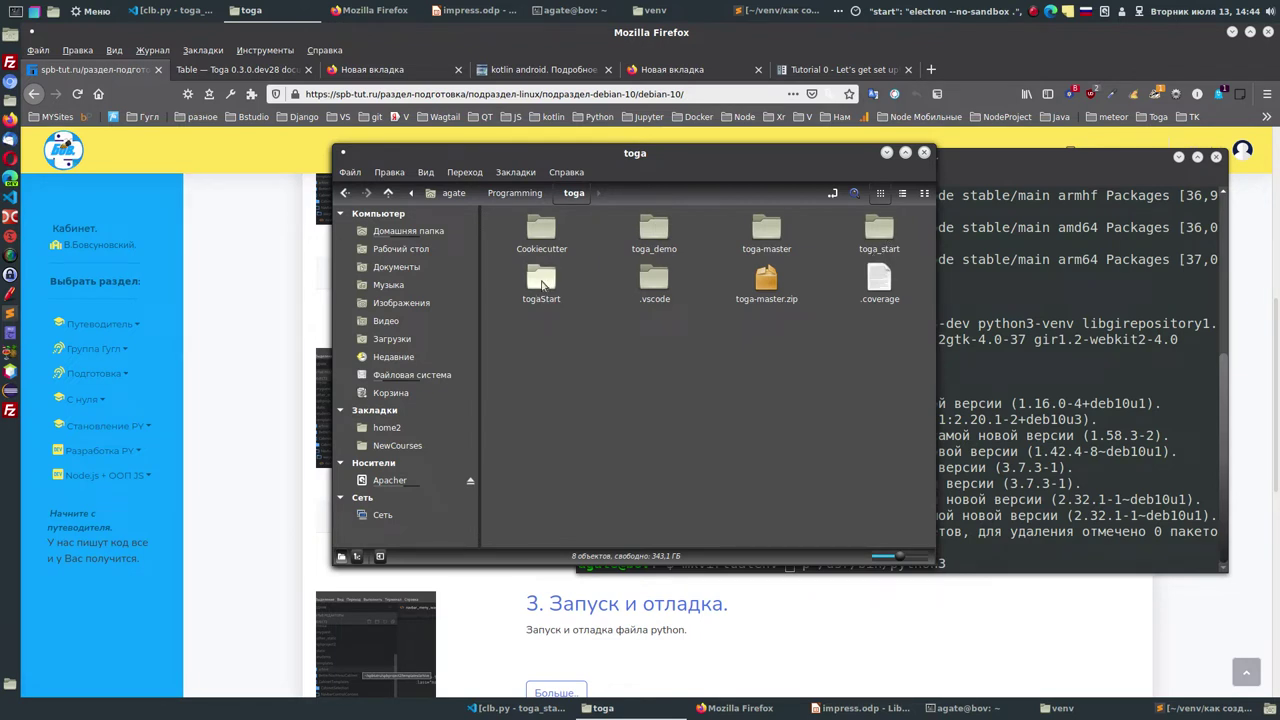
{"action": "right_click", "coordinate": [543, 286]}
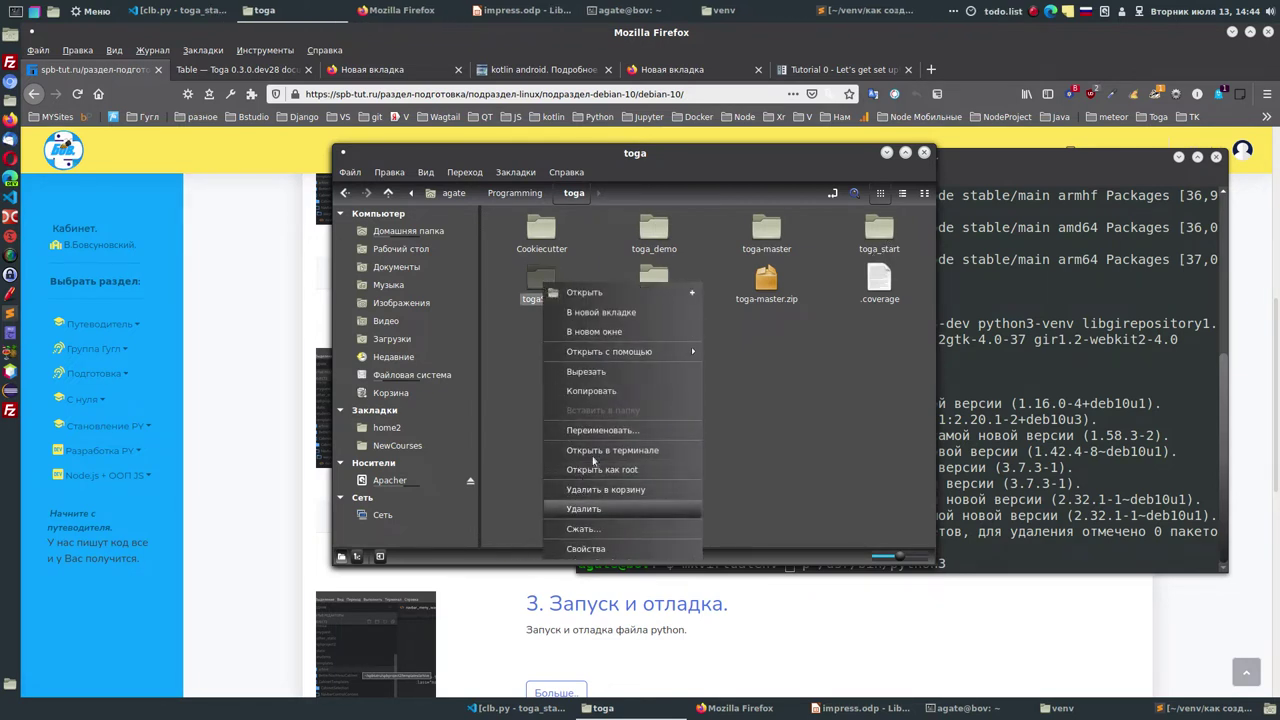
{"action": "left_click", "coordinate": [592, 431]}
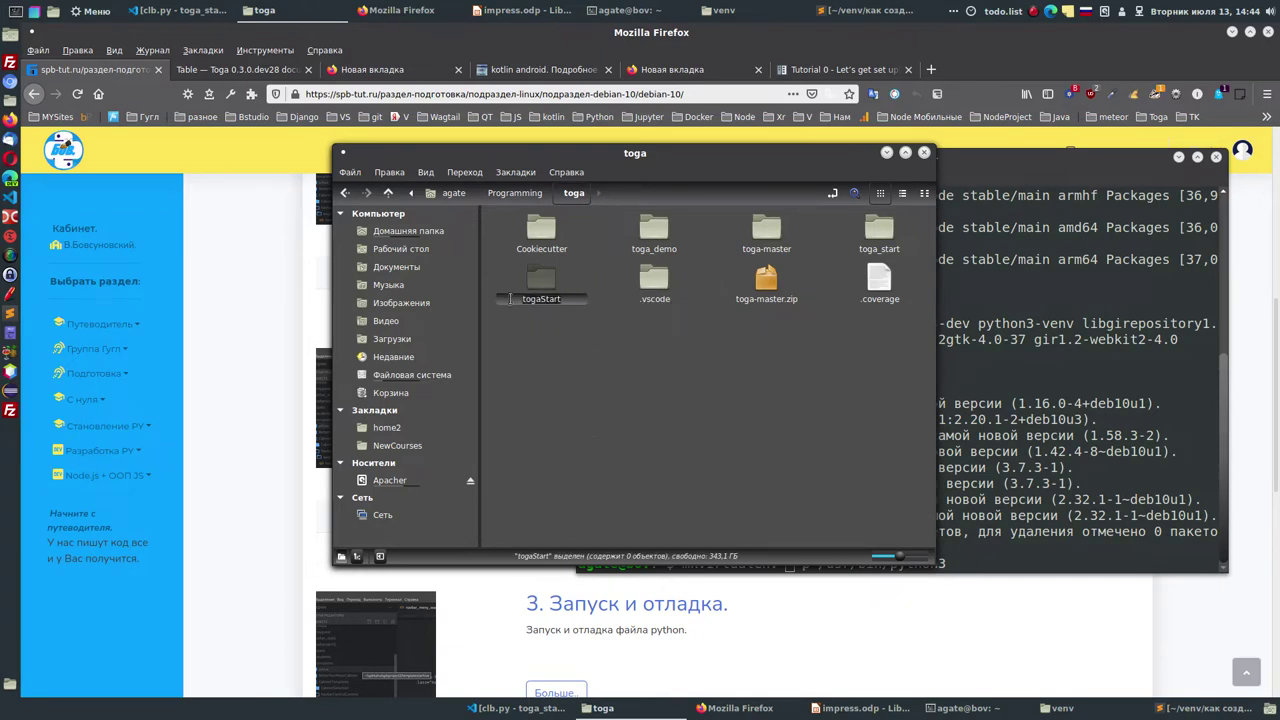
{"action": "left_click", "coordinate": [618, 350]}
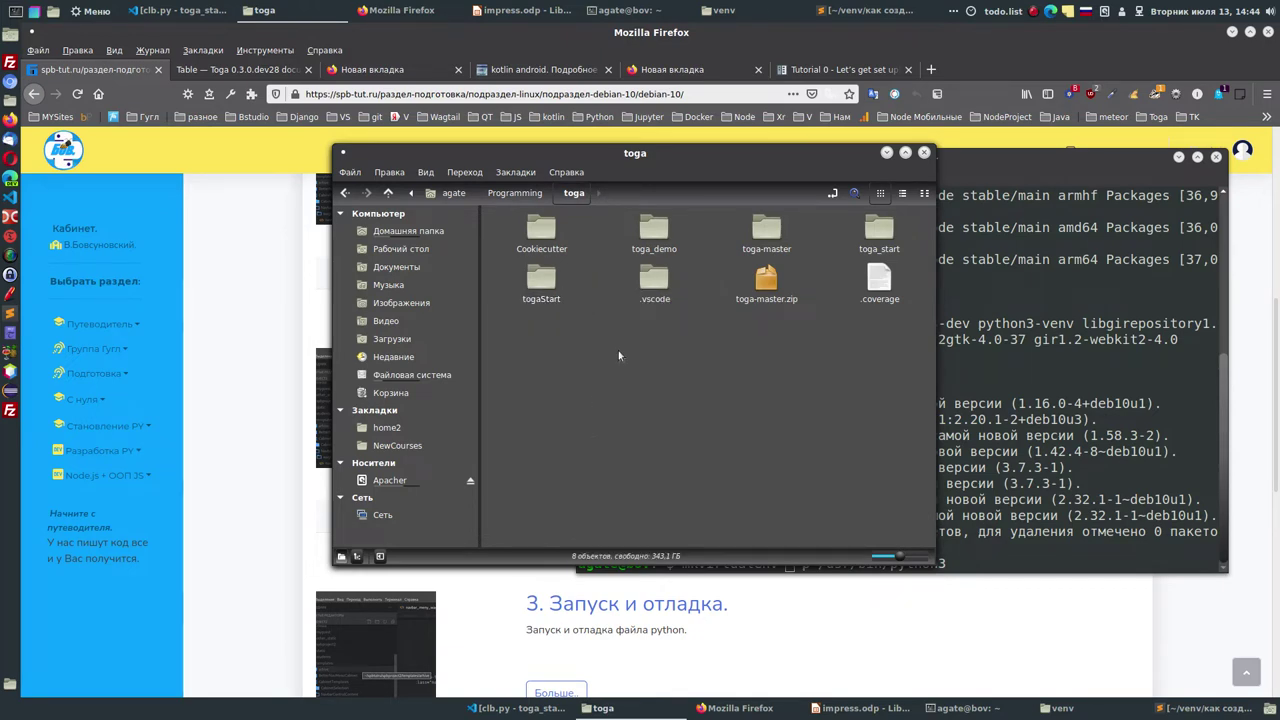
{"action": "left_click", "coordinate": [887, 153]}
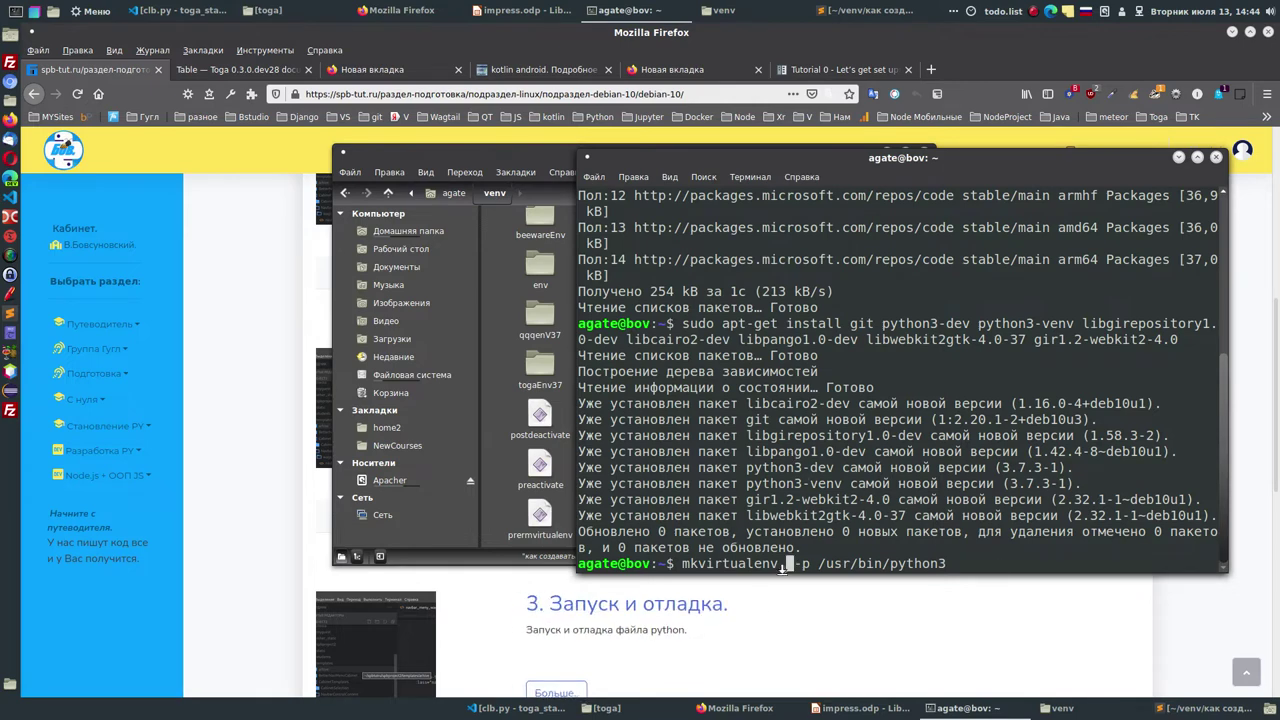
- Paste the copied folder name into the mkvirtualenv command and change its ending so the environment is named togaStarEnv
{"action": "right_click", "coordinate": [791, 564]}
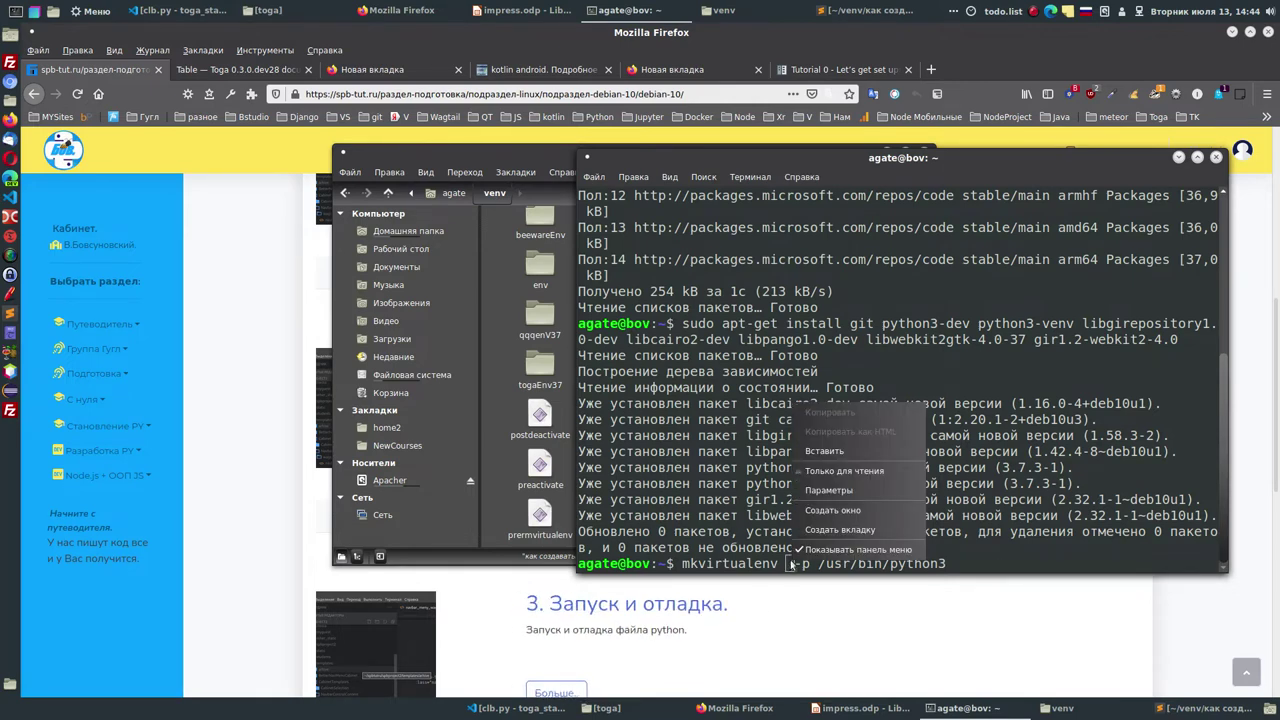
{"action": "left_click", "coordinate": [826, 458]}
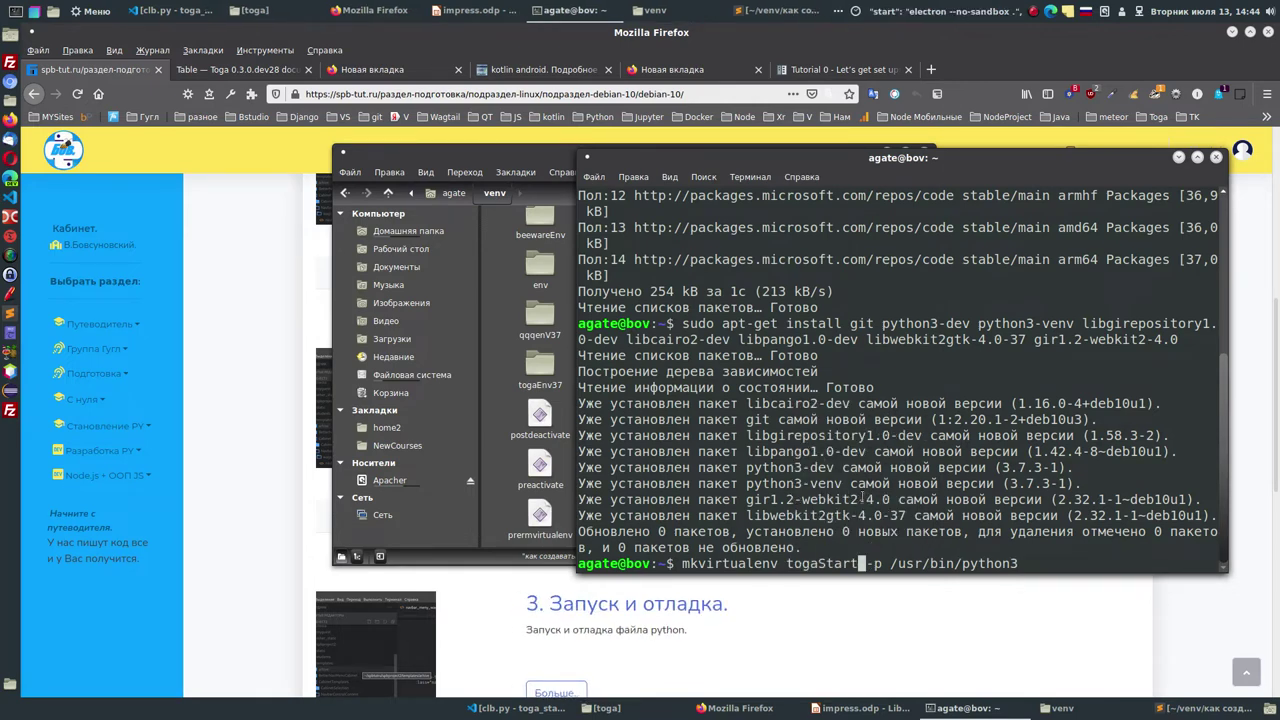
{"action": "type", "text": "Утм"}
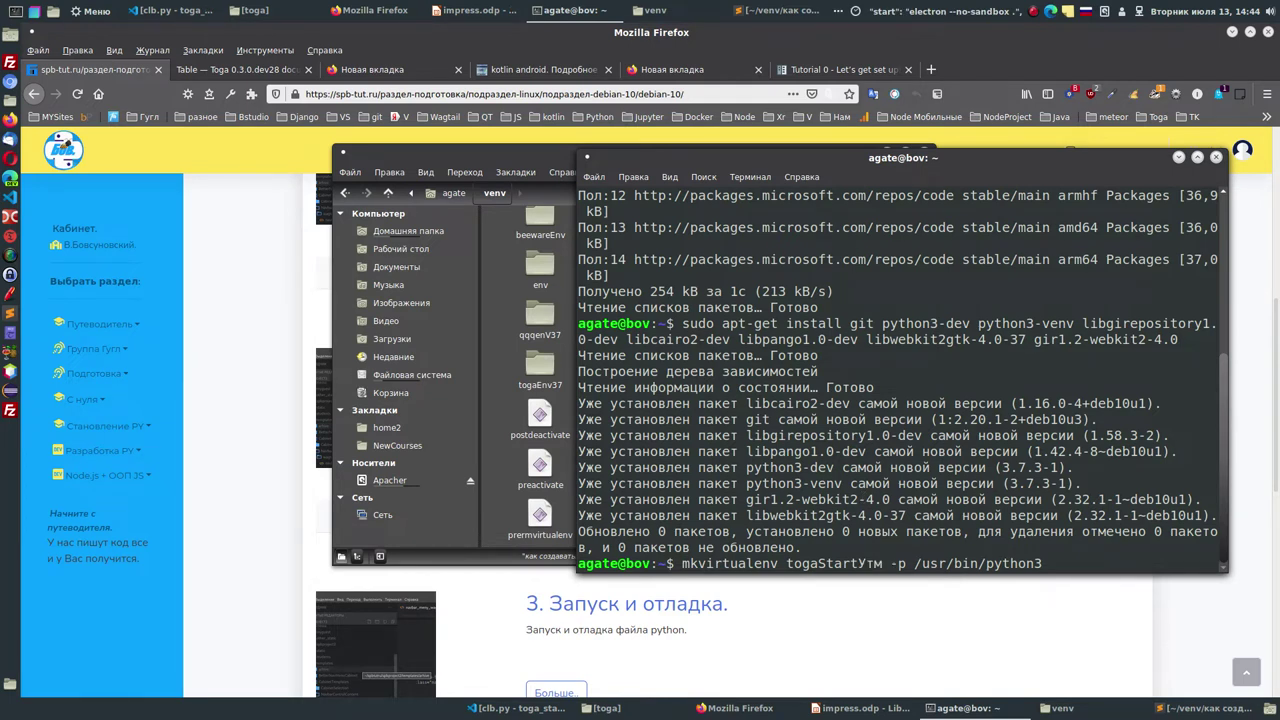
{"action": "key", "text": "BackSpace"}
{"action": "key", "text": "BackSpace"}
{"action": "key", "text": "BackSpace"}
{"action": "key", "text": "BackSpace"}
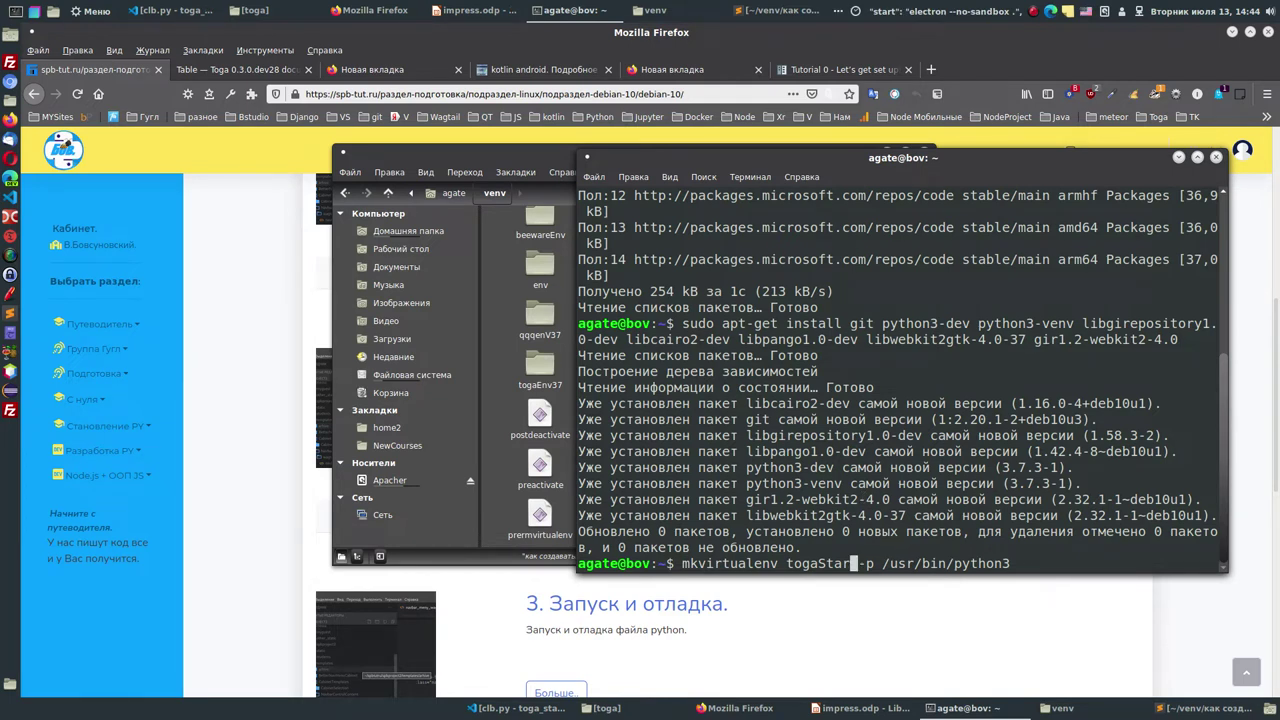
{"action": "type", "text": "E"}
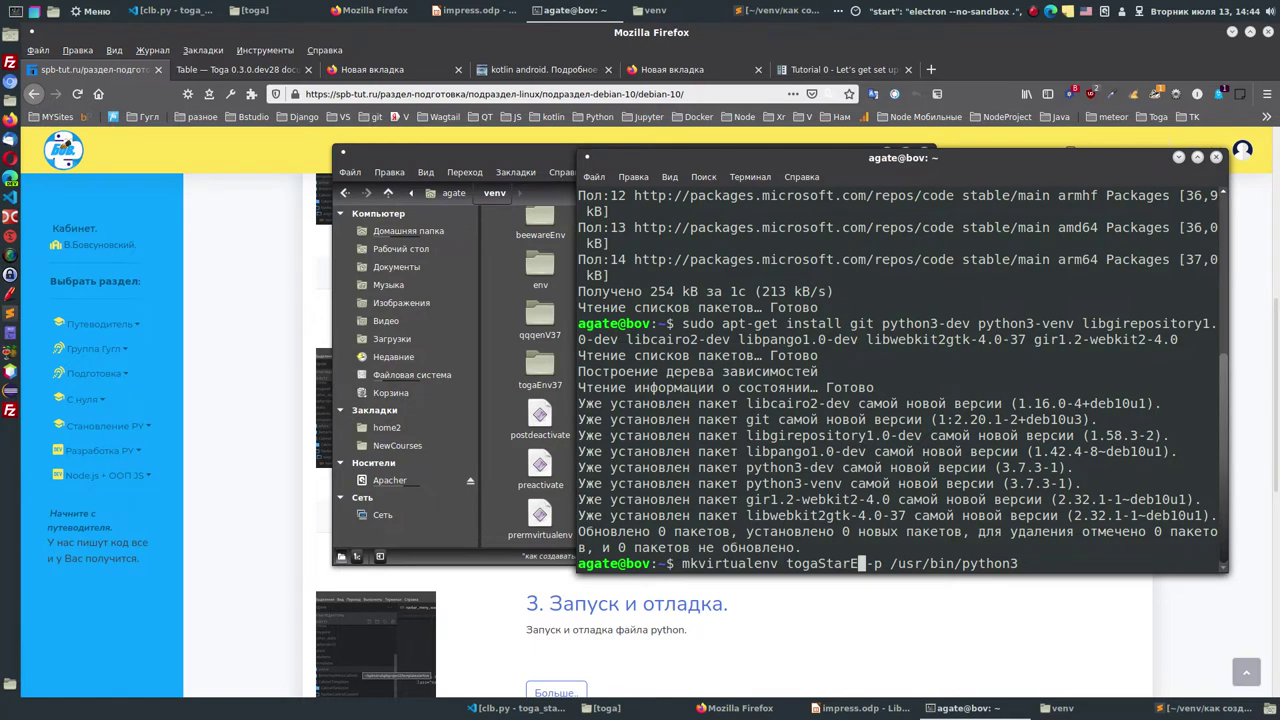
{"action": "type", "text": "nv"}
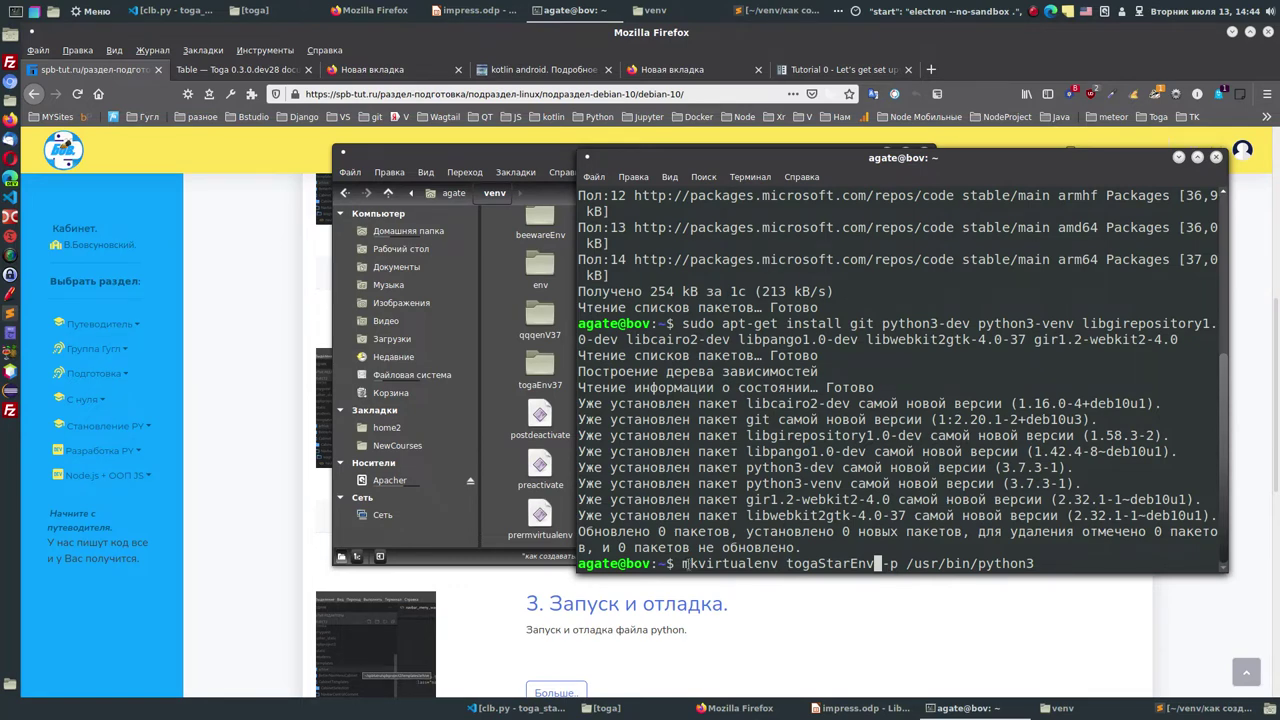
- Run mkvirtualenv togaStarEnv -p /usr/bin/python3 to create the virtual environment
{"action": "left_click_drag", "start_coordinate": [683, 563], "coordinate": [1035, 563]}
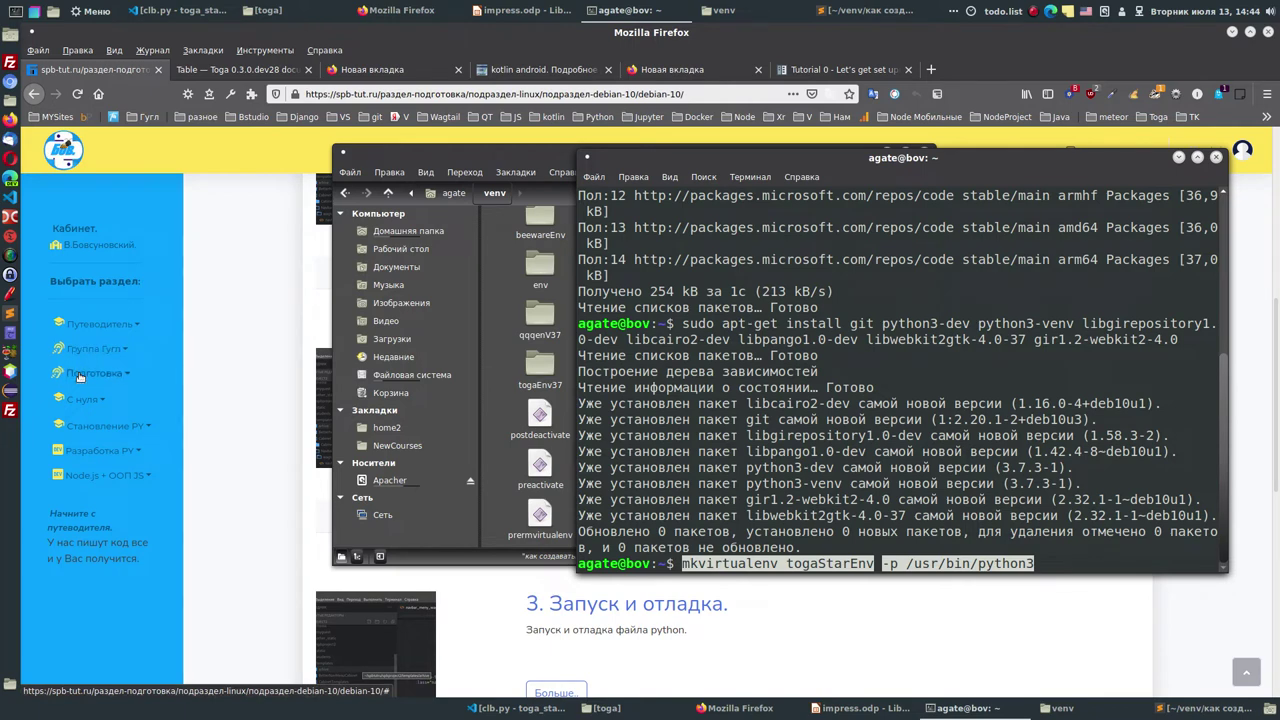
{"action": "left_click", "coordinate": [1055, 563]}
{"action": "key", "text": "Return"}
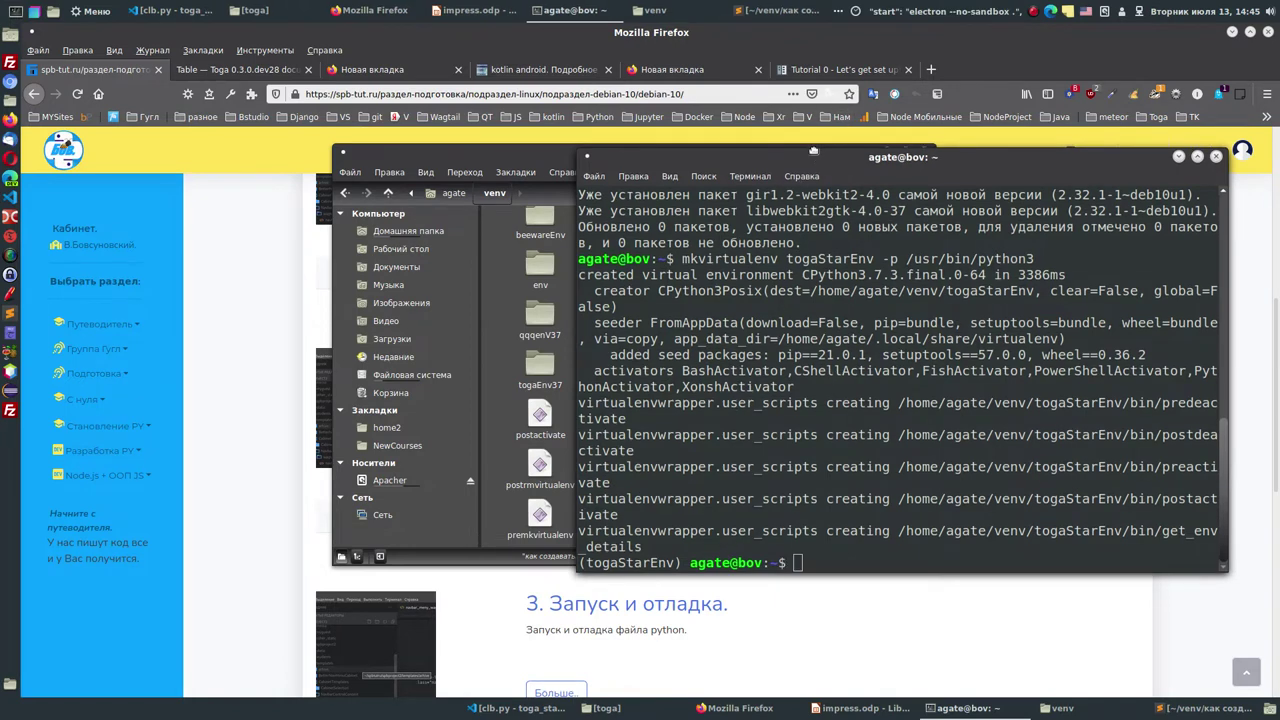
- Move the terminal aside and check the venv folder in the home folder for the togaStarEnv environment
{"action": "left_click_drag", "start_coordinate": [810, 152], "coordinate": [721, 457]}
{"action": "left_click_drag", "start_coordinate": [750, 166], "coordinate": [770, 119]}
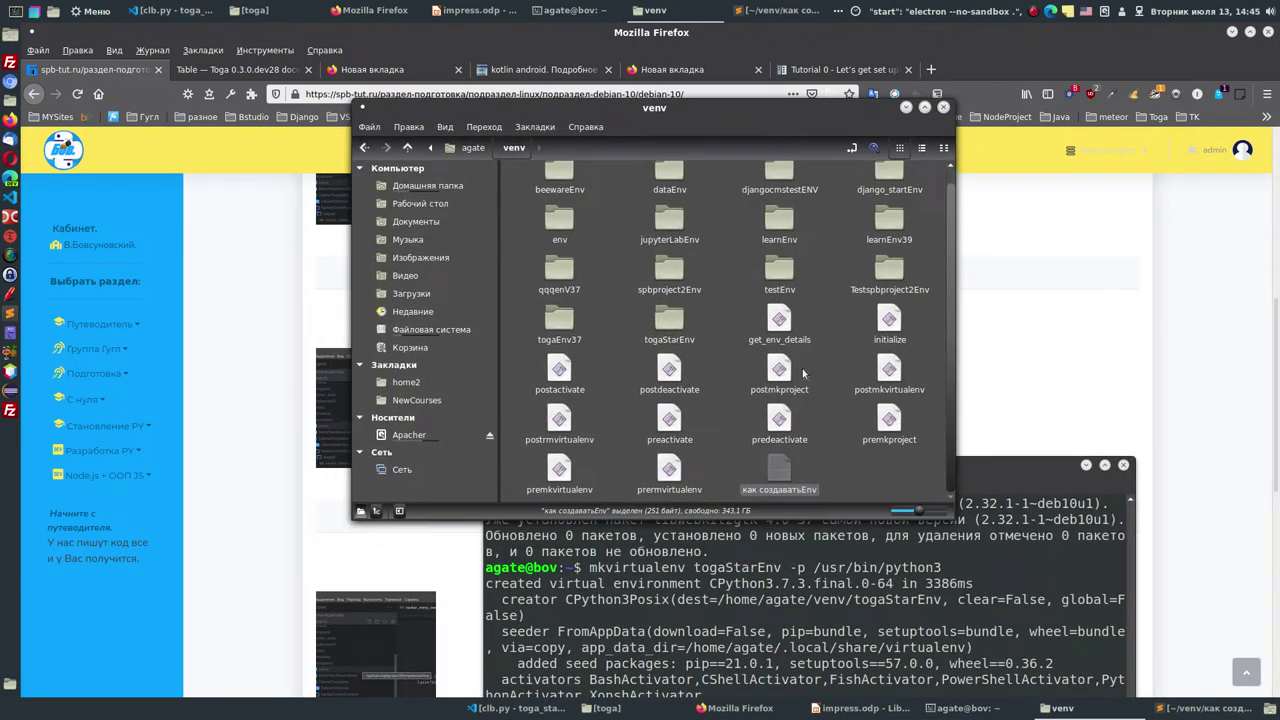
{"action": "scroll", "coordinate": [790, 340], "scroll_direction": "up", "scroll_amount": 1}
{"action": "left_click", "coordinate": [364, 147]}
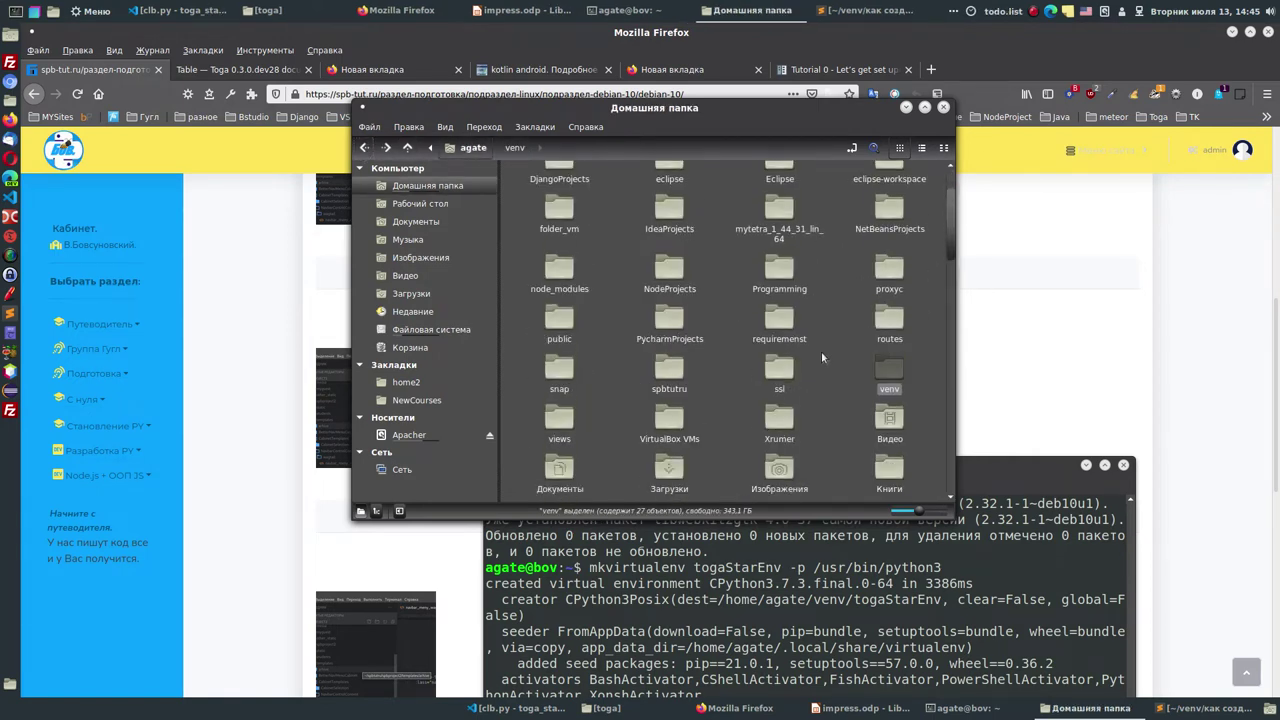
{"action": "key", "text": "Return"}
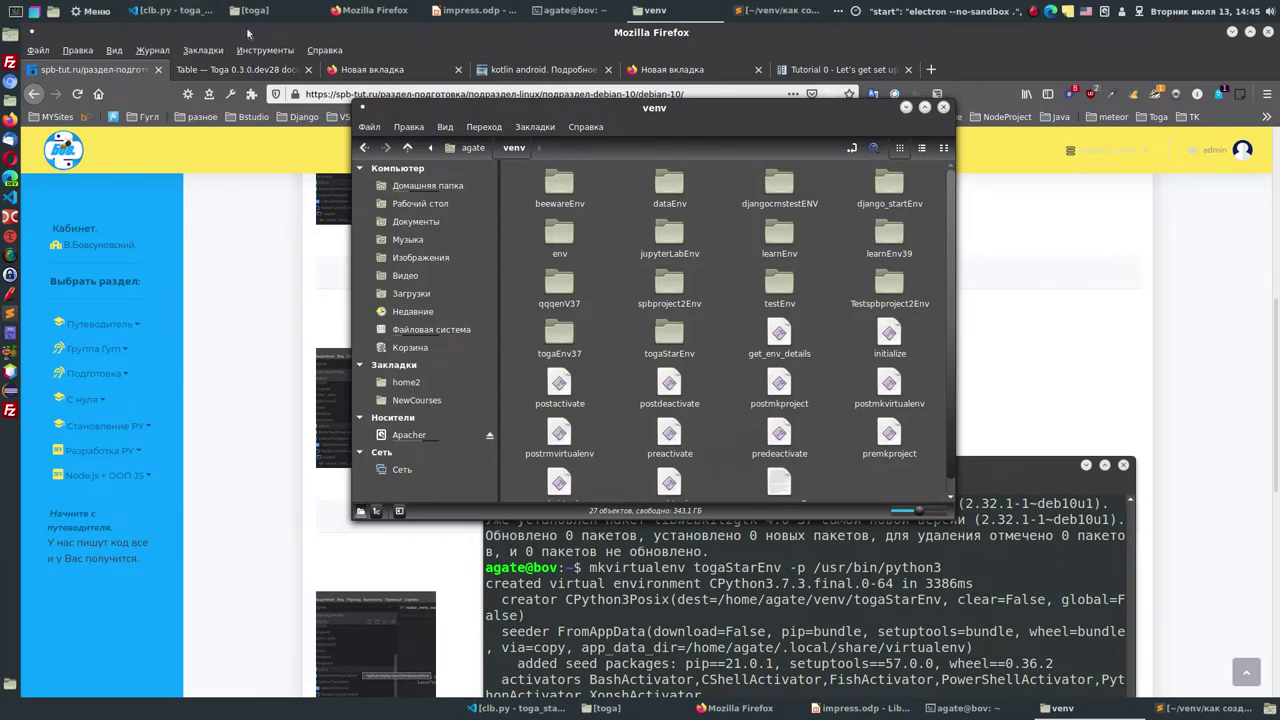
- Switch to Visual Studio Code and open the togaStart folder from Programming/toga as the project
{"action": "left_click", "coordinate": [172, 10]}
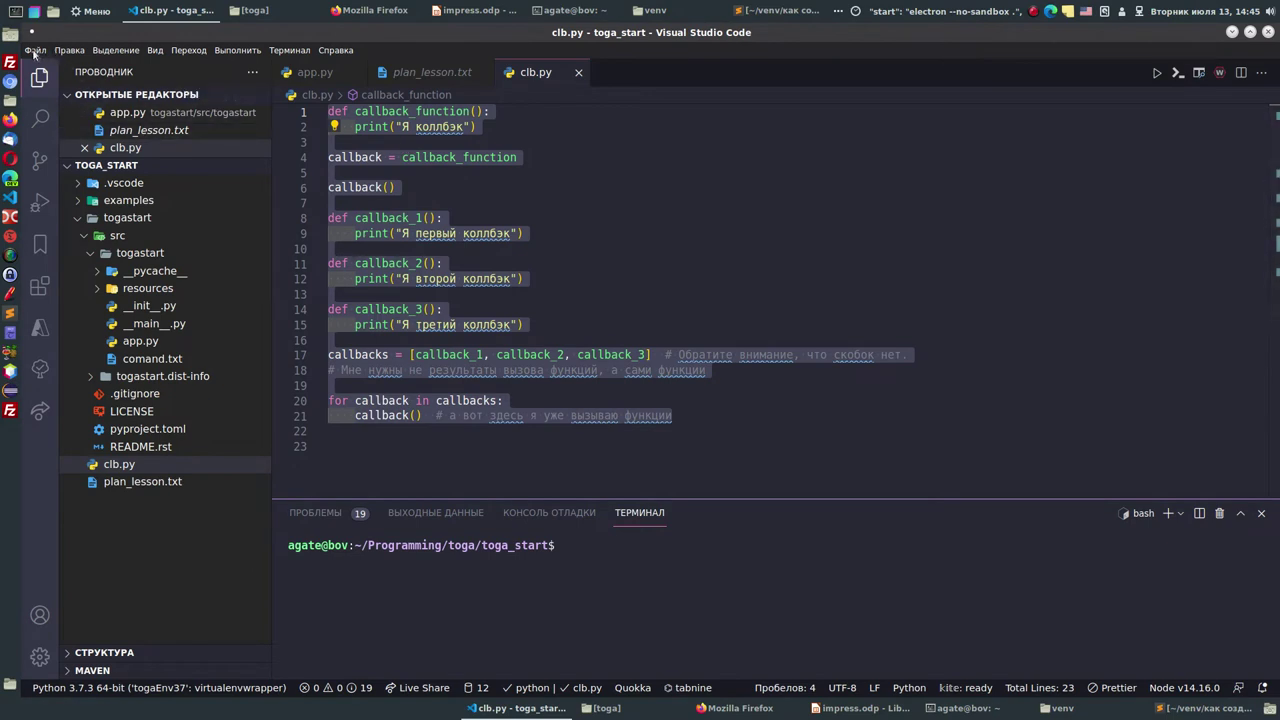
{"action": "left_click", "coordinate": [34, 51]}
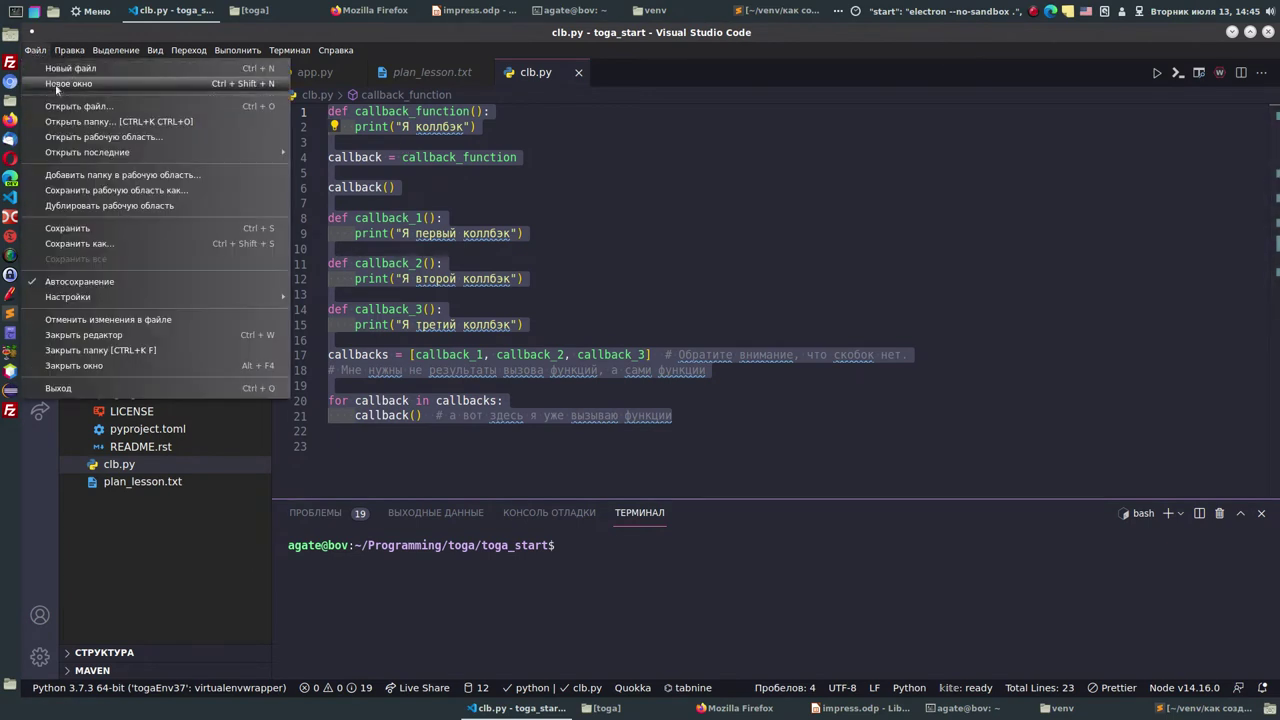
{"action": "left_click", "coordinate": [69, 124]}
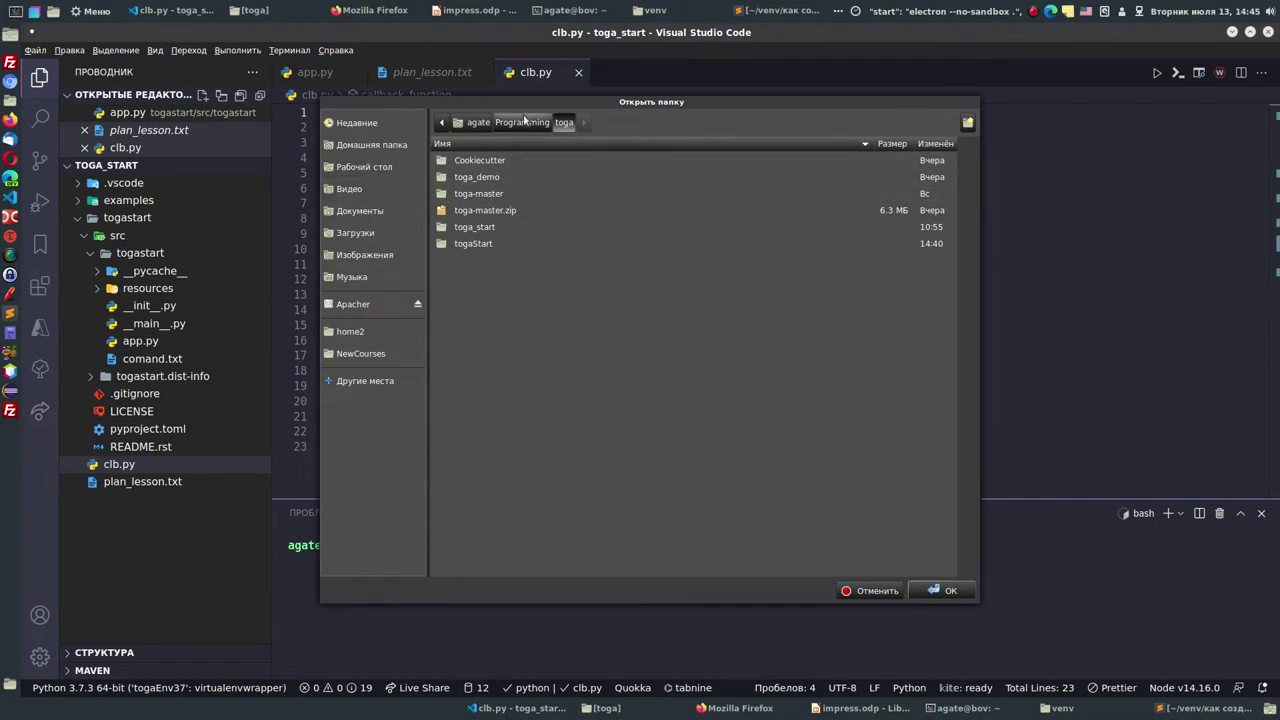
{"action": "left_click", "coordinate": [478, 246]}
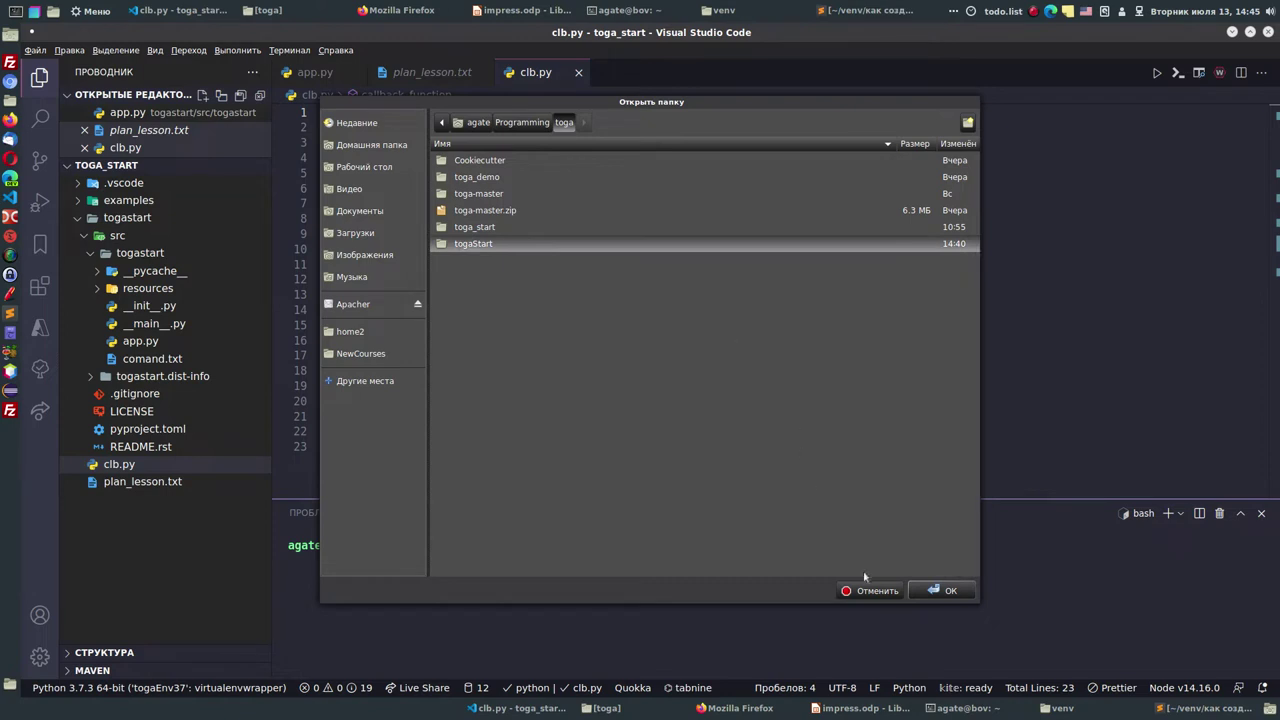
{"action": "left_click", "coordinate": [943, 591]}
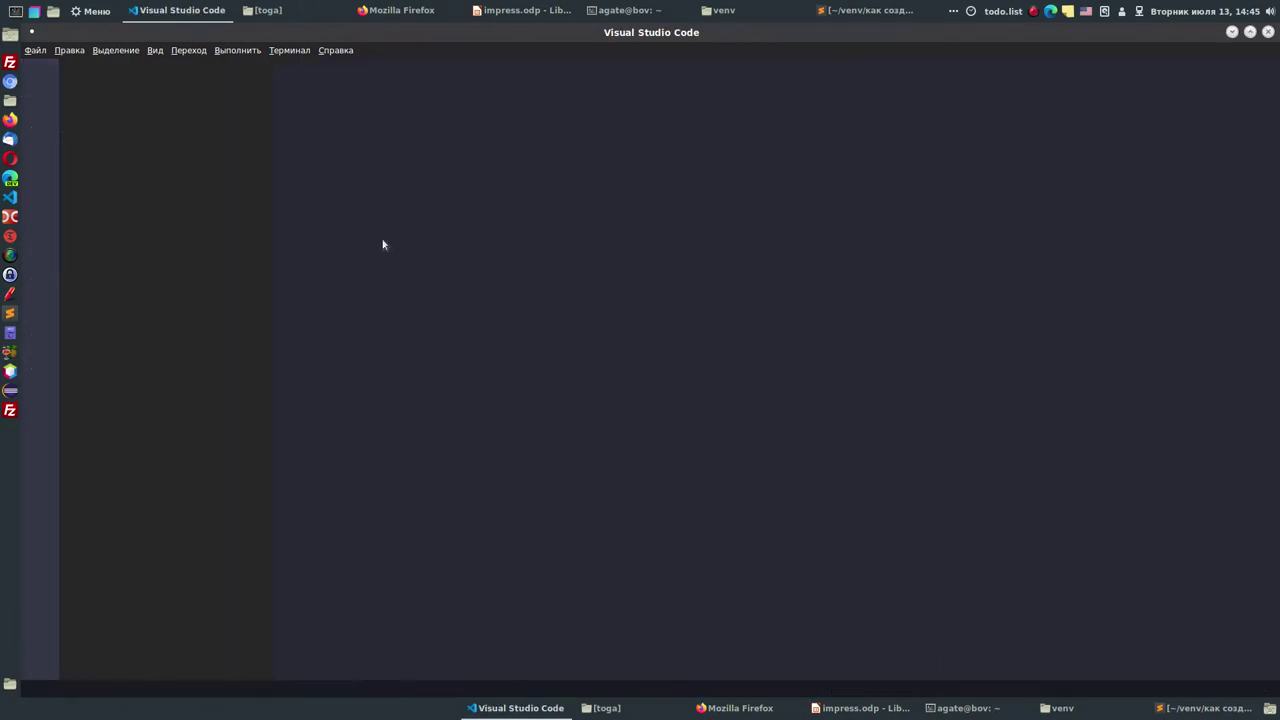
- Create a new Python file named calb.py in the togaStart project folder
{"action": "left_click", "coordinate": [202, 131]}
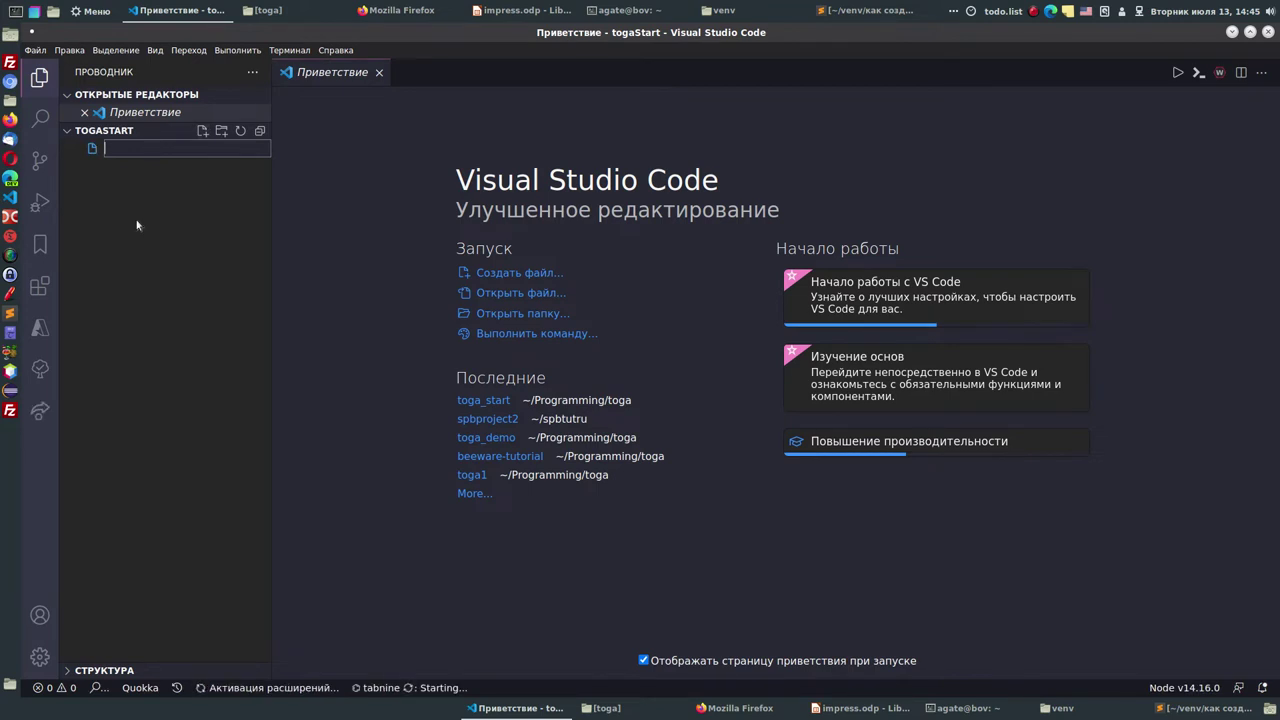
{"action": "type", "text": "r"}
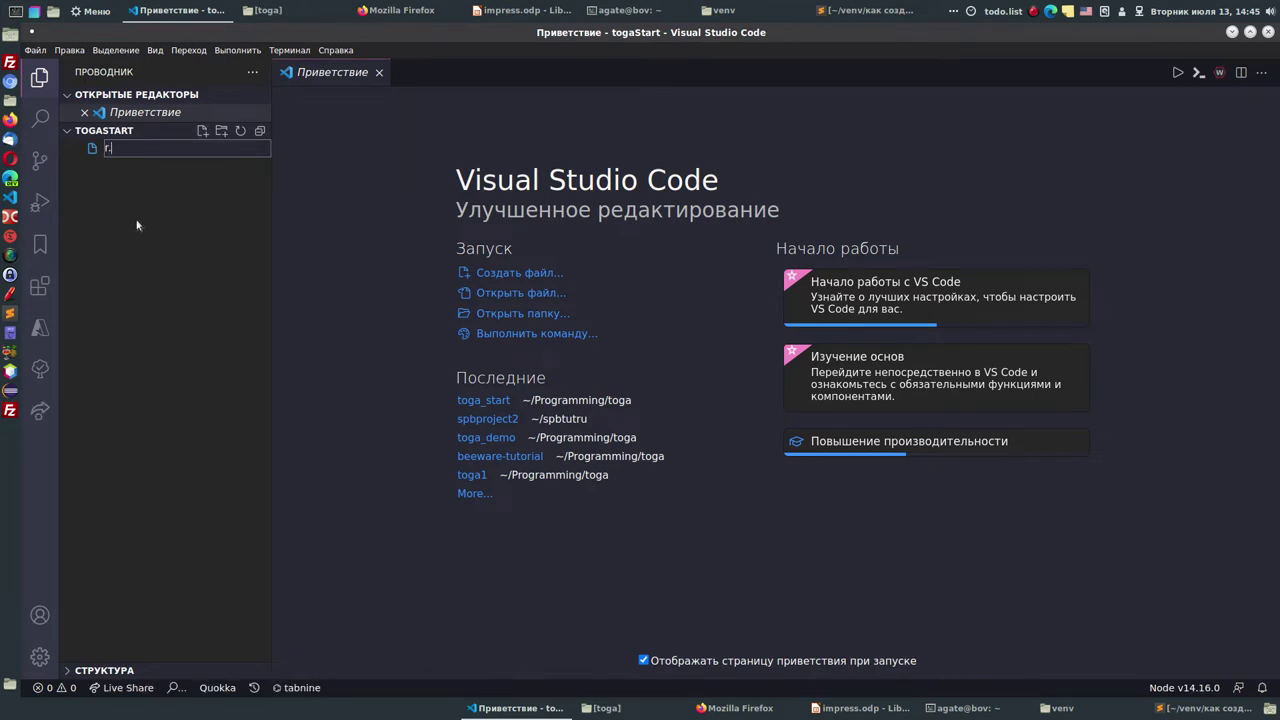
{"action": "key", "text": "BackSpace"}
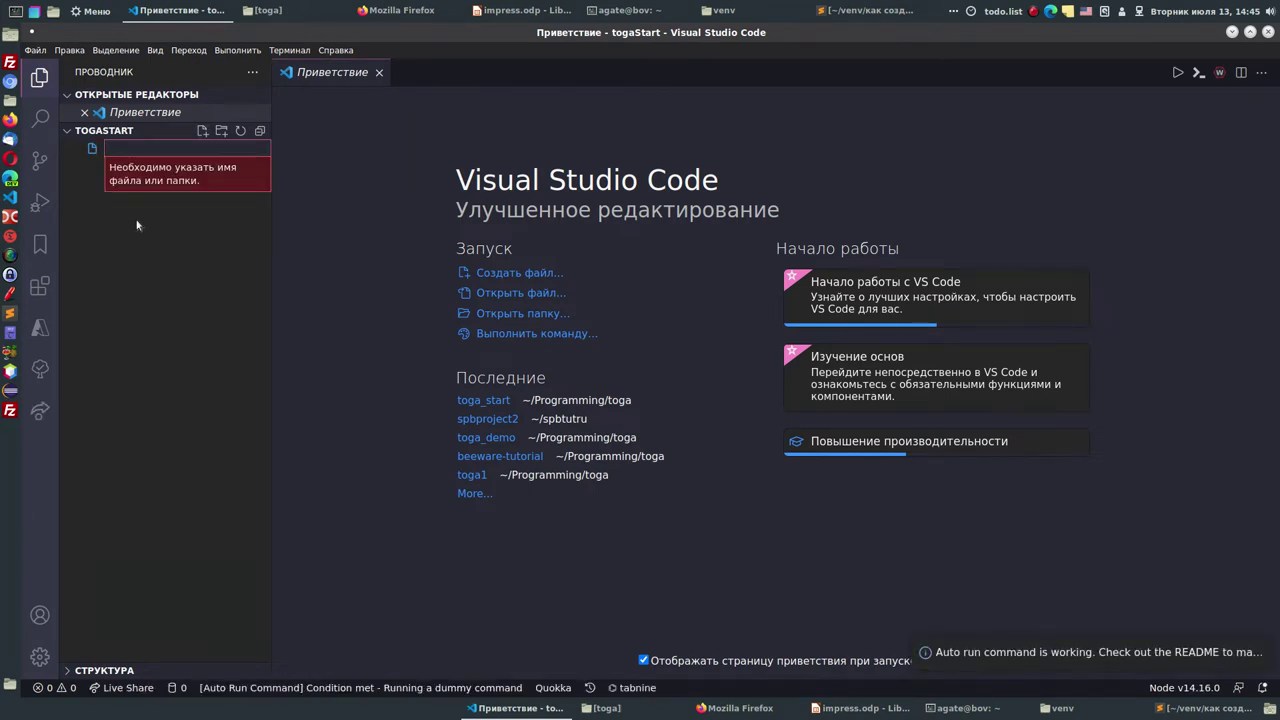
{"action": "type", "text": "calb"}
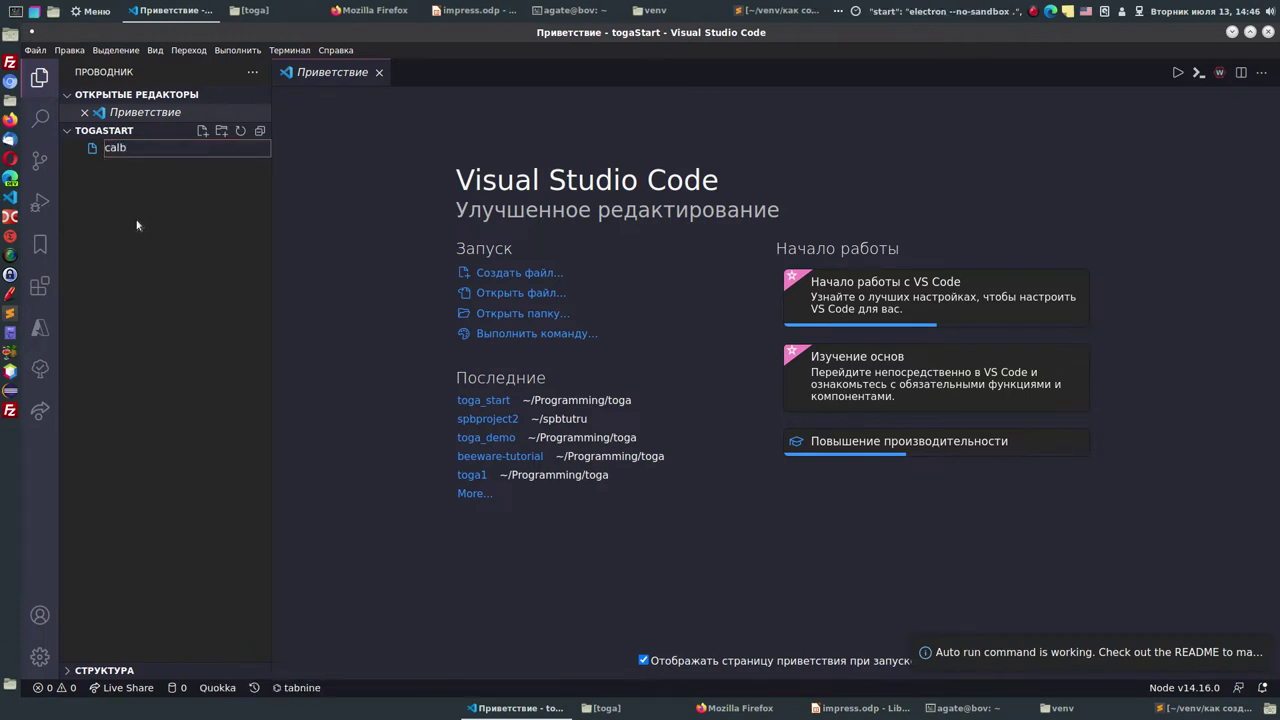
{"action": "type", "text": ".py"}
{"action": "key", "text": "Return"}
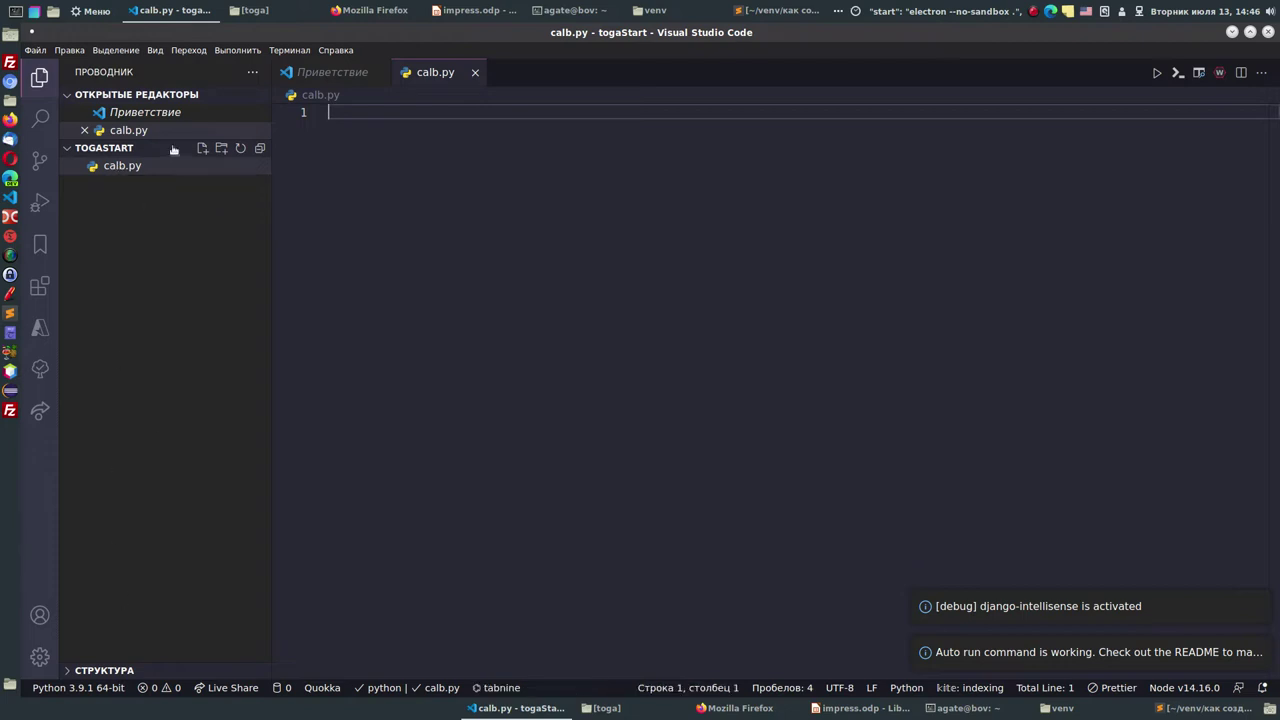
- Set the Python interpreter for calb.py to Python 3.7.3 64-bit from the togaStarEnv virtual environment
{"action": "left_click", "coordinate": [133, 169]}
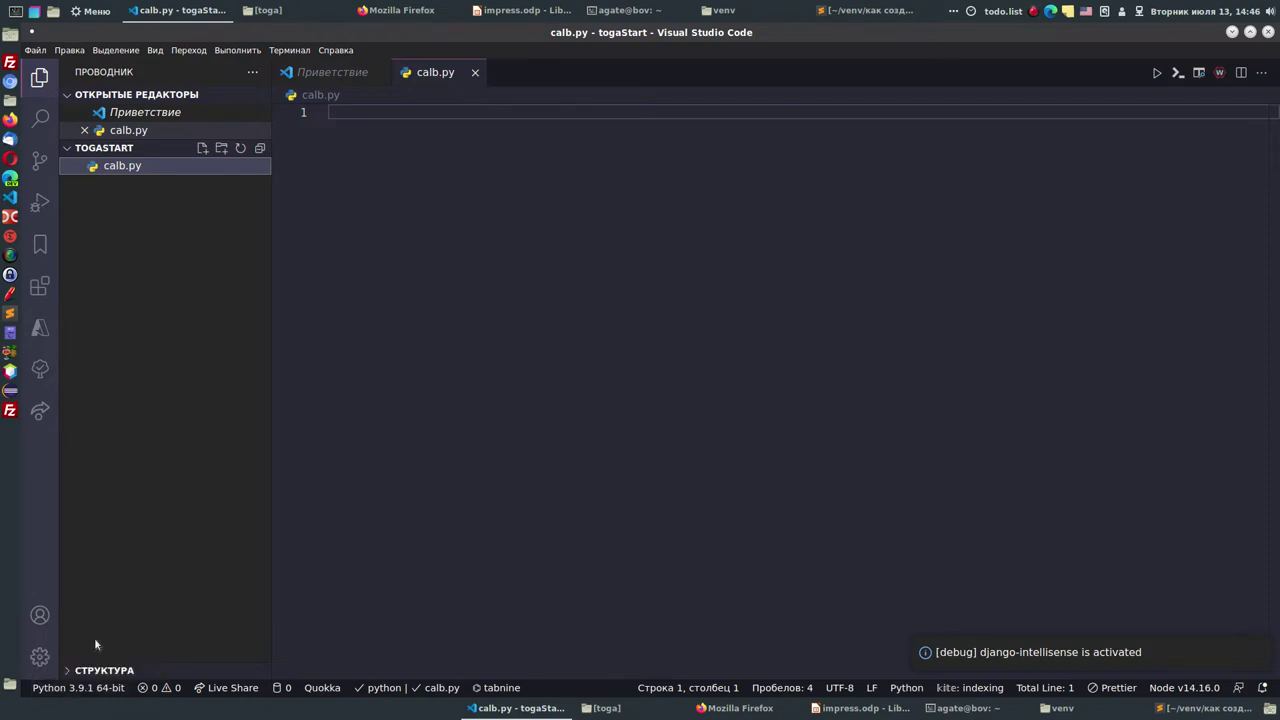
{"action": "left_click", "coordinate": [88, 689]}
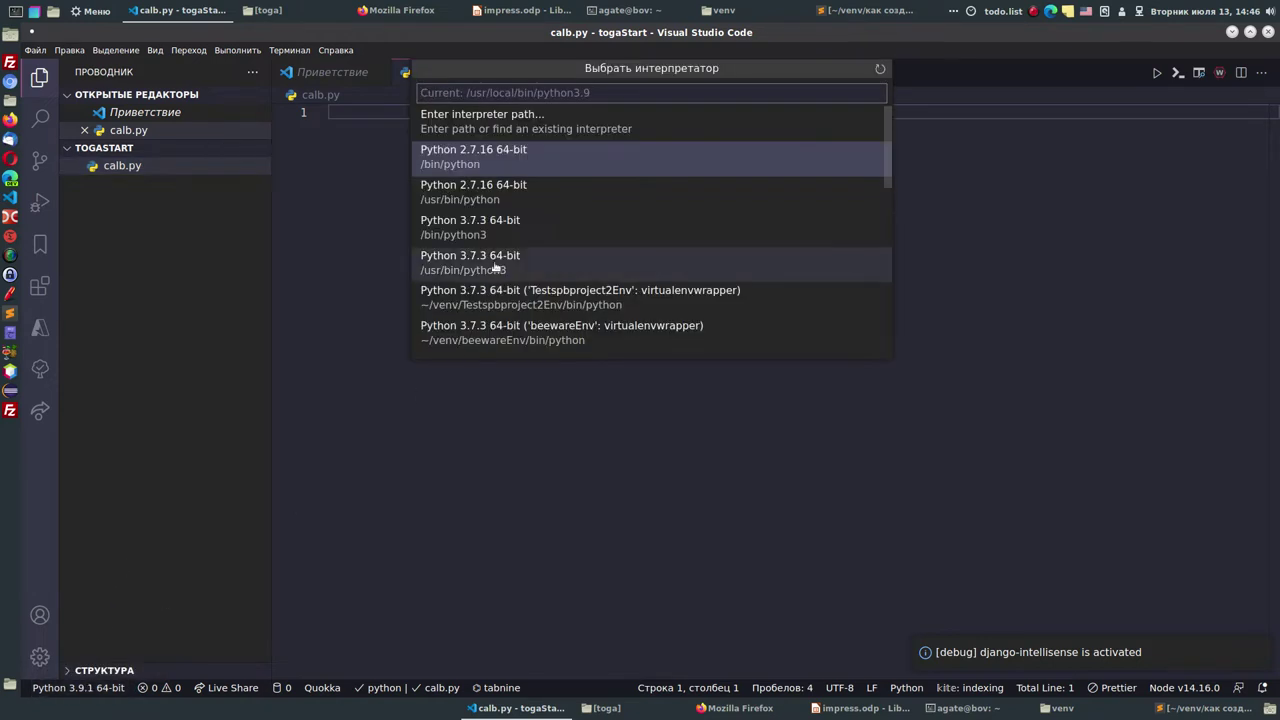
{"action": "scroll", "coordinate": [560, 235], "scroll_direction": "down", "scroll_amount": 3}
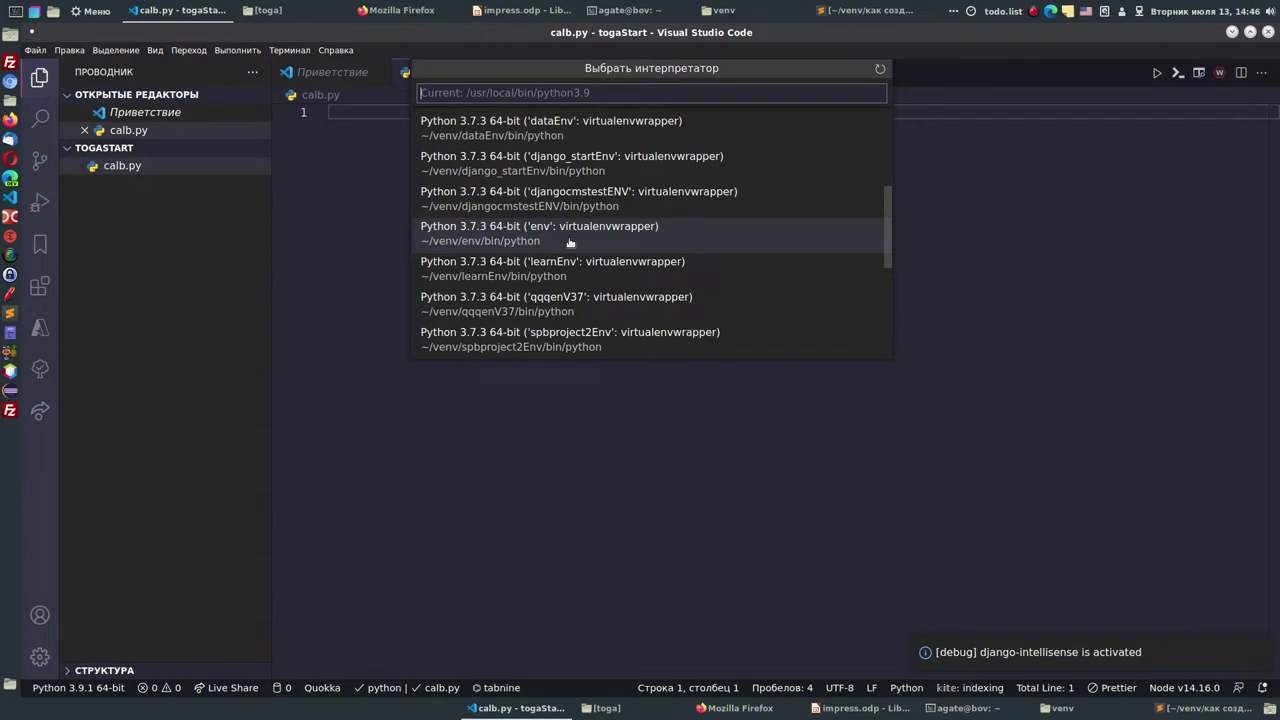
{"action": "scroll", "coordinate": [569, 243], "scroll_direction": "down", "scroll_amount": 3}
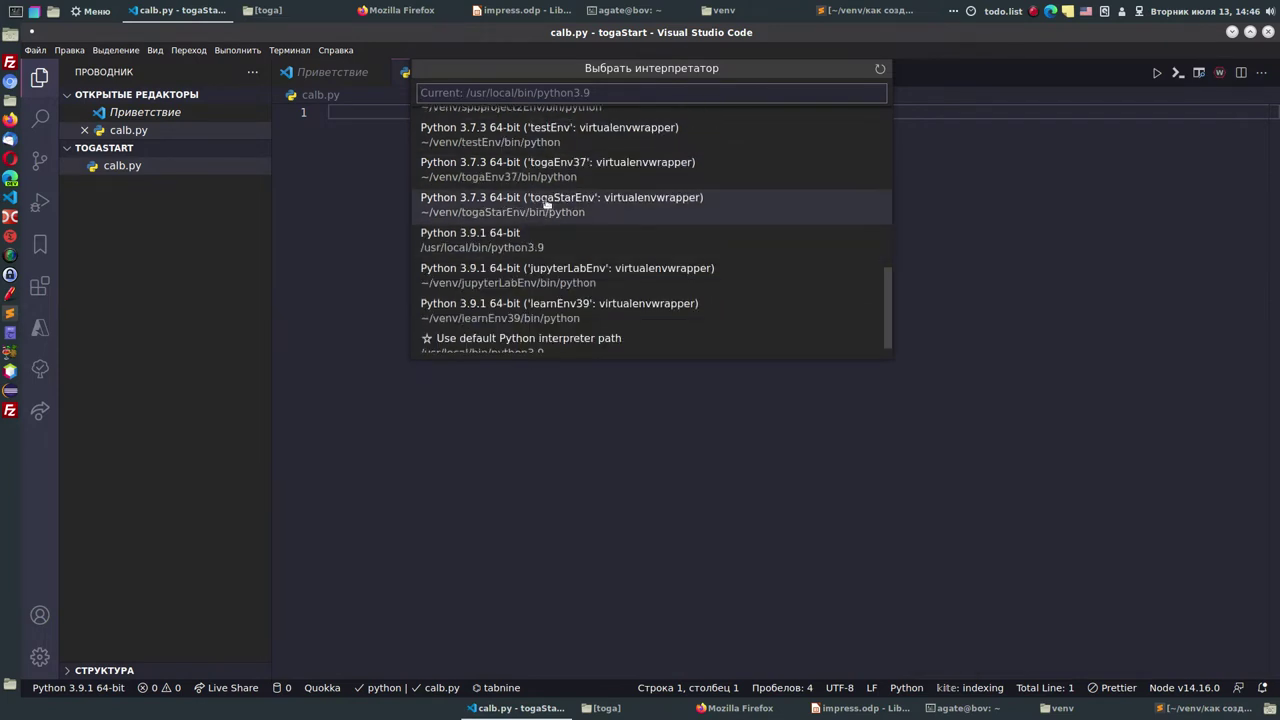
{"action": "left_click", "coordinate": [552, 201]}
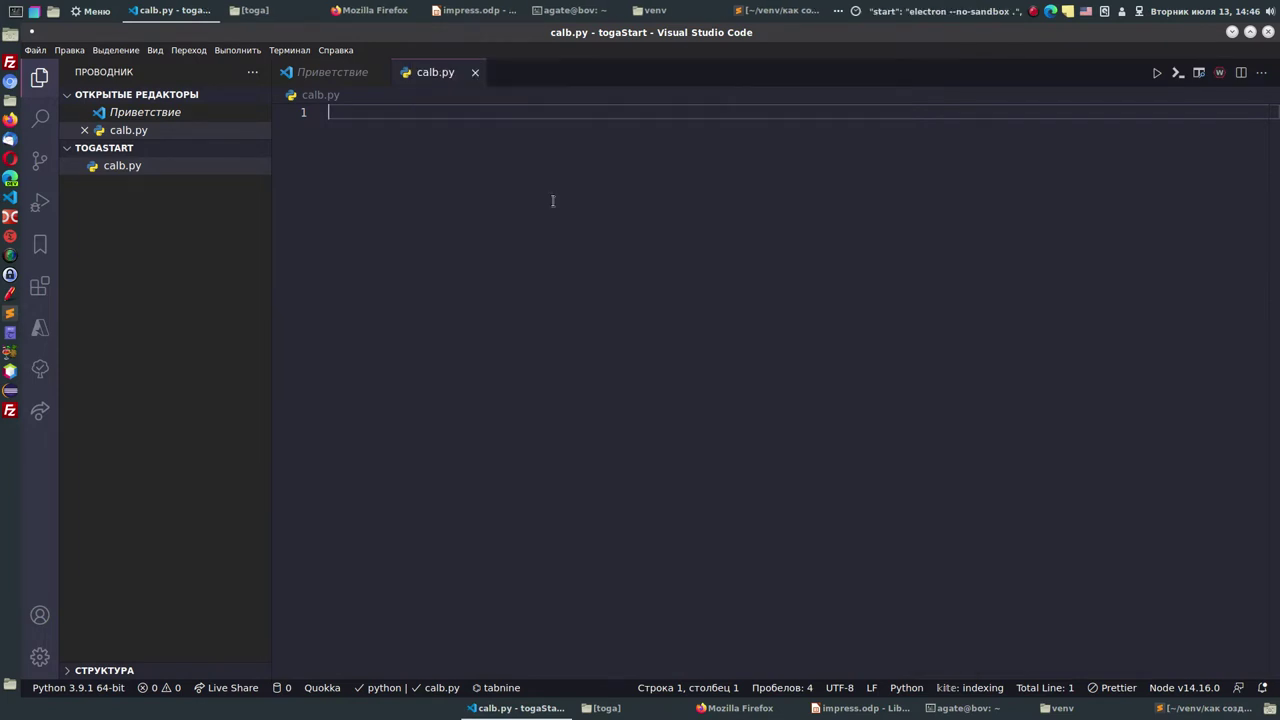
- Open a new integrated terminal and highlight the togaStarEnv environment name in its prompt
{"action": "left_click", "coordinate": [295, 52]}
{"action": "left_click", "coordinate": [307, 76]}
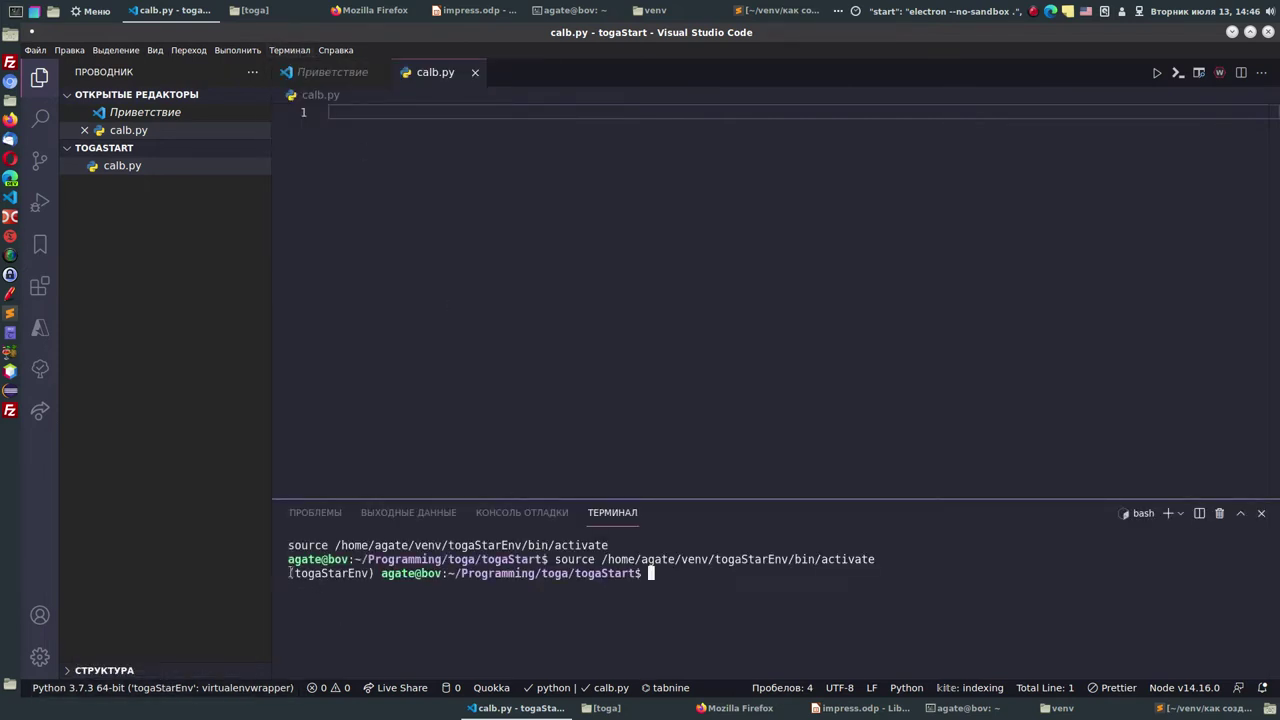
{"action": "left_click_drag", "start_coordinate": [290, 573], "coordinate": [368, 575]}
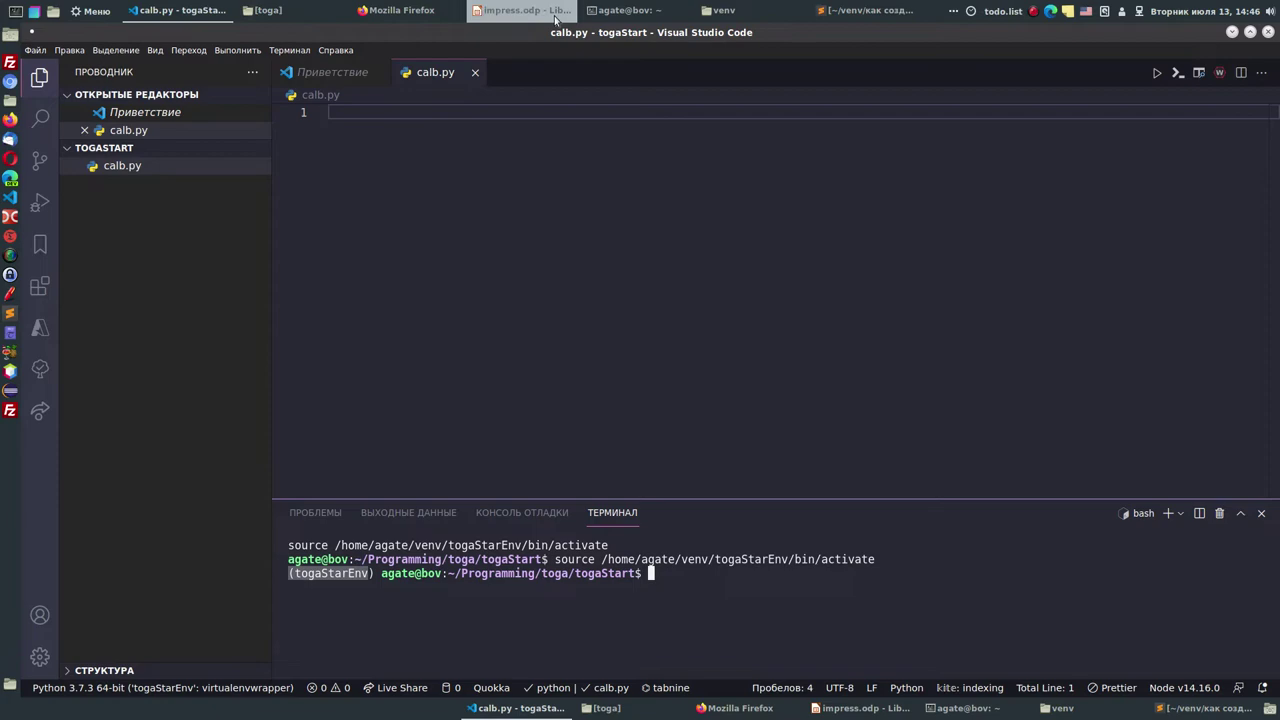
- Switch to the system terminal, open a new tab and list the available virtual environments with workon
{"action": "left_click", "coordinate": [630, 10]}
{"action": "left_click_drag", "start_coordinate": [738, 475], "coordinate": [710, 42]}
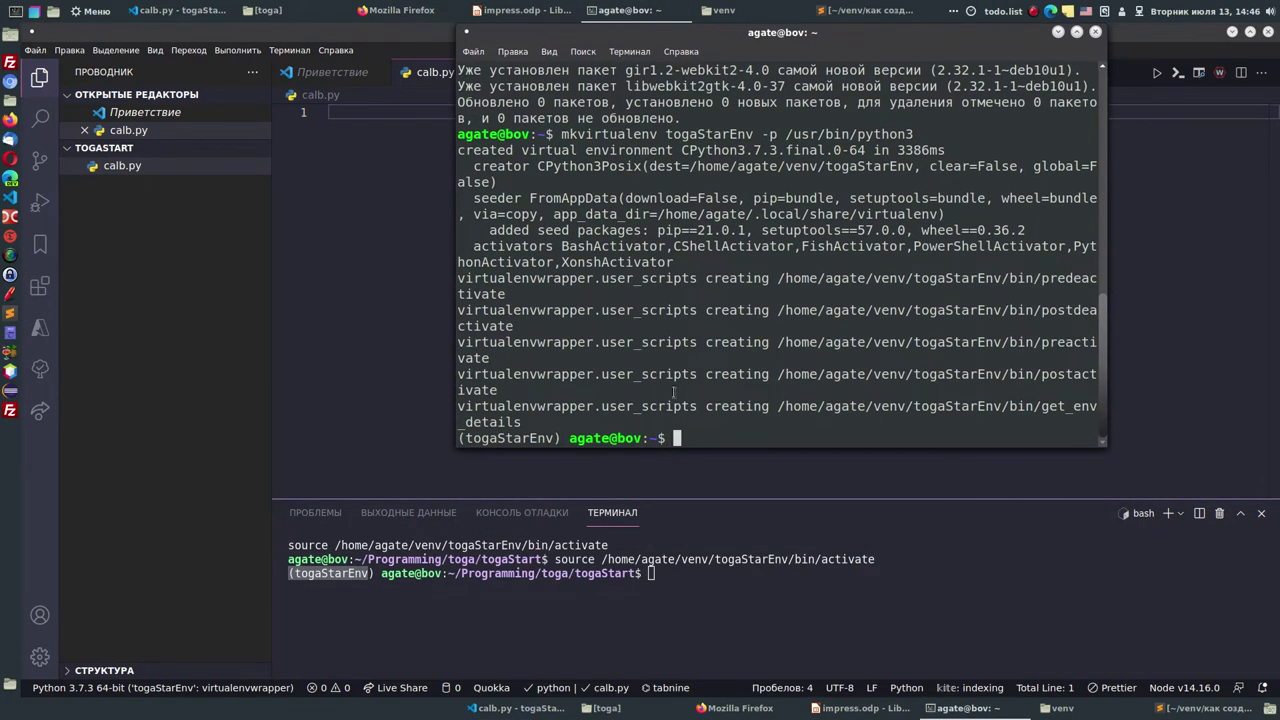
{"action": "left_click", "coordinate": [474, 51]}
{"action": "left_click", "coordinate": [530, 77]}
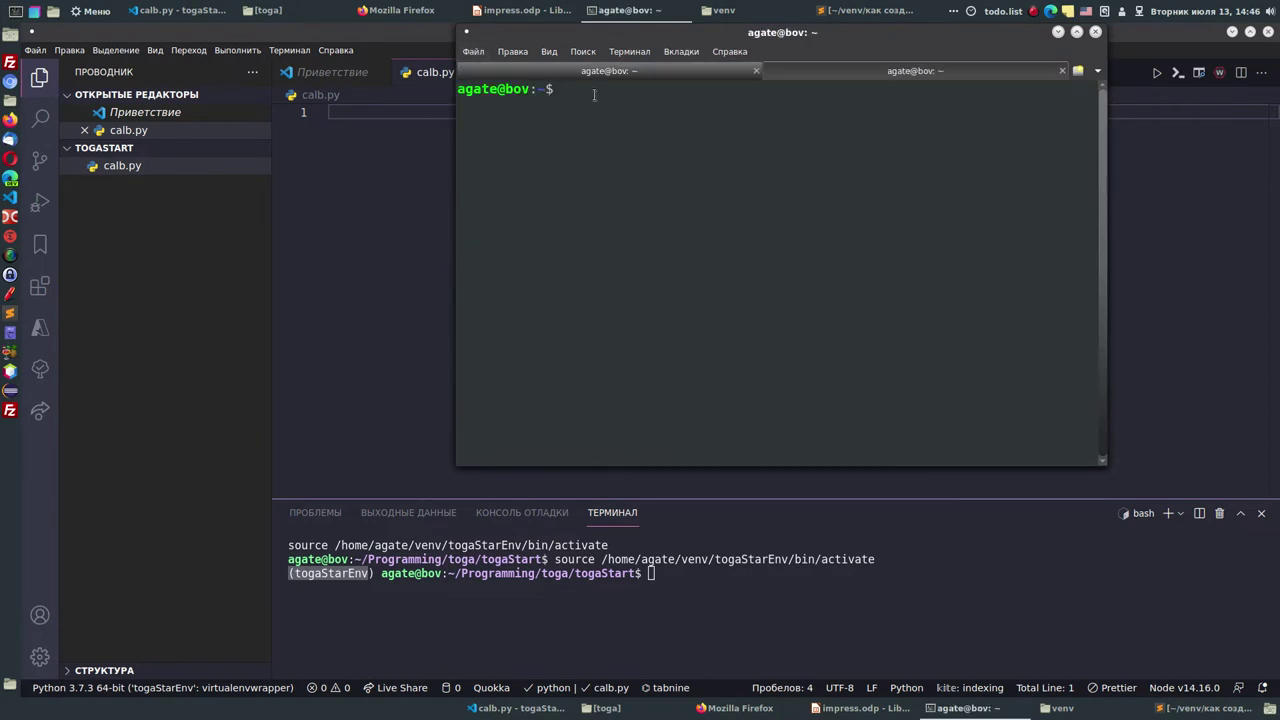
{"action": "type", "text": "rkon"}
{"action": "key", "text": "Return"}
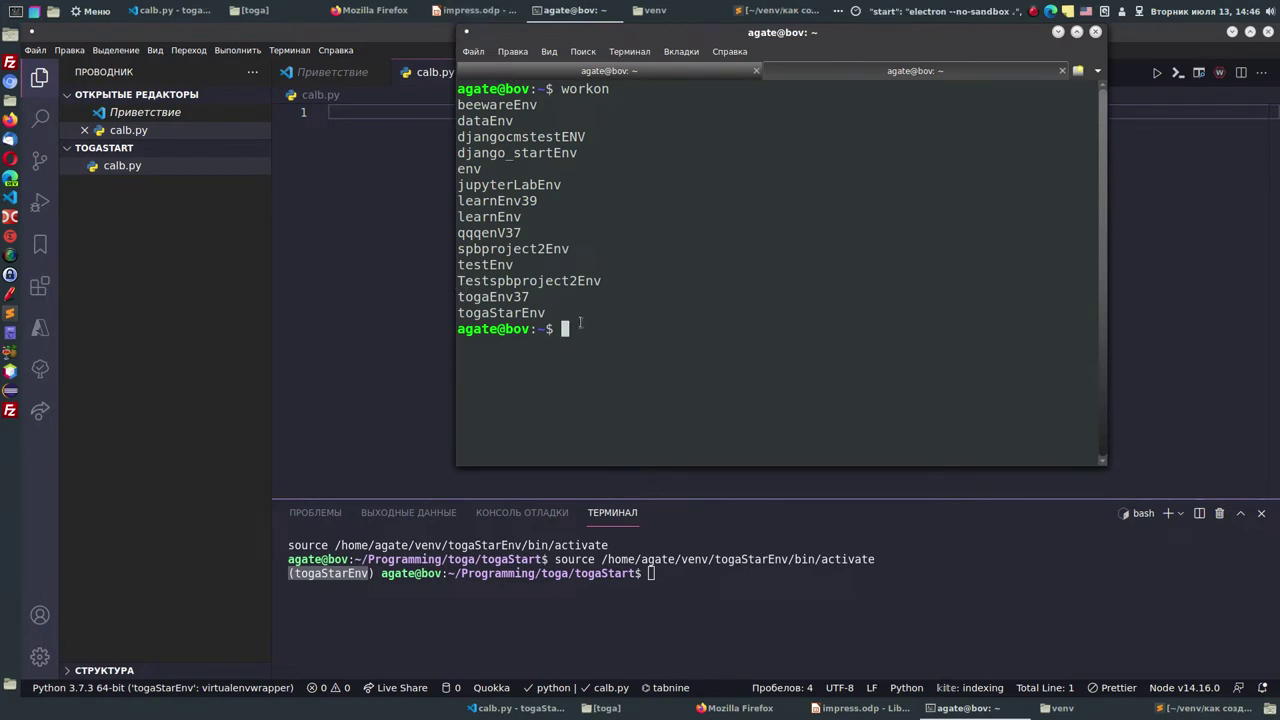
- Activate the environment with workon togaStarEnv, close the system terminal and return to the editor's integrated terminal
{"action": "type", "text": "workon"}
{"action": "type", "text": "togaS"}
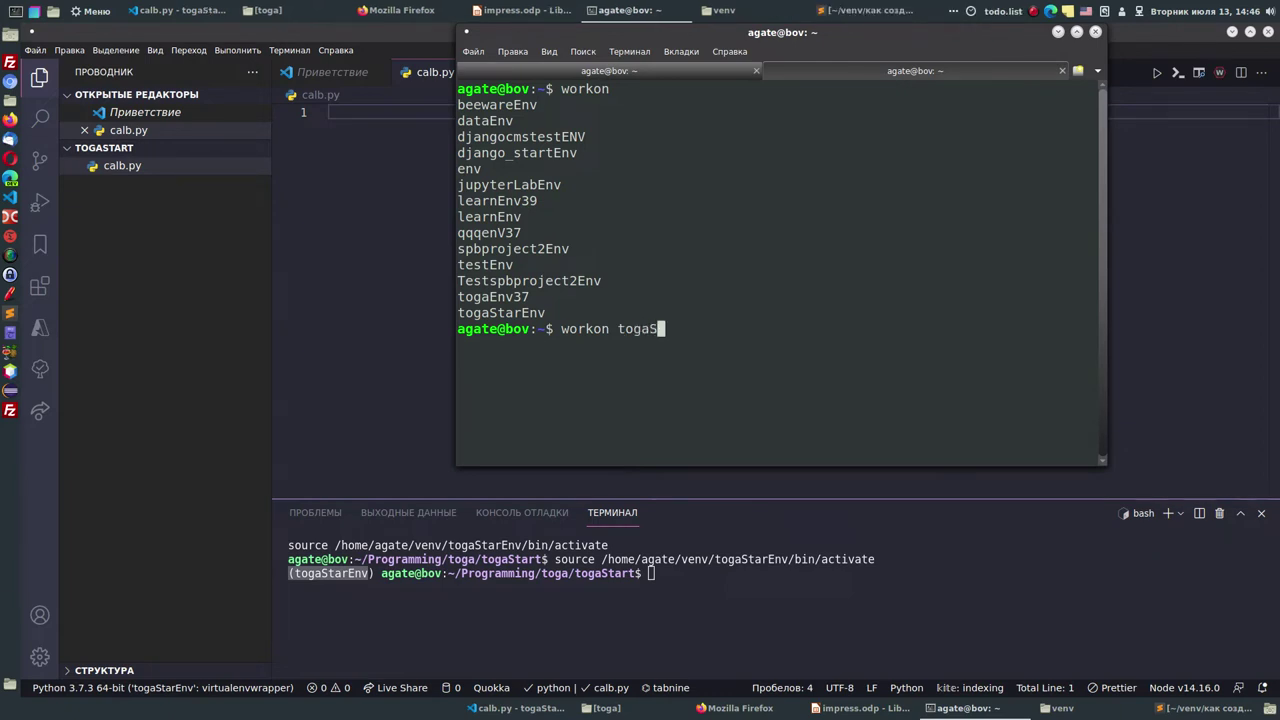
{"action": "key", "text": "Tab"}
{"action": "key", "text": "Return"}
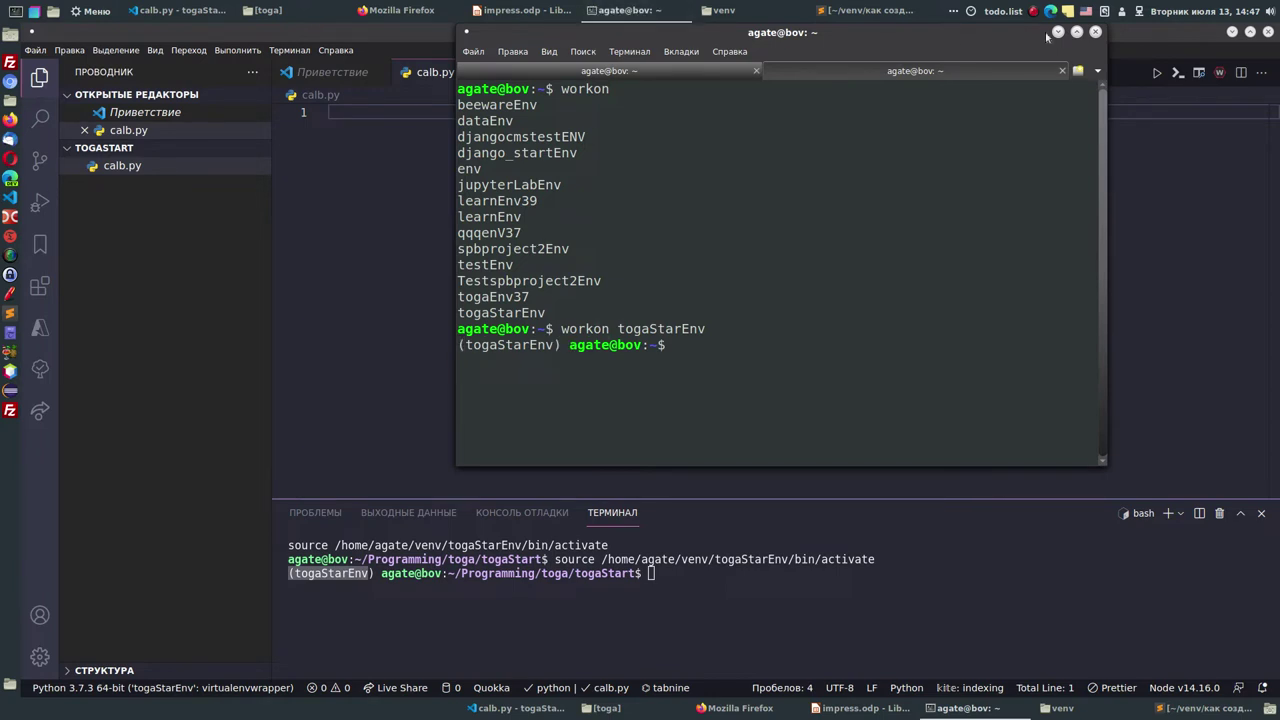
{"action": "left_click", "coordinate": [1095, 32]}
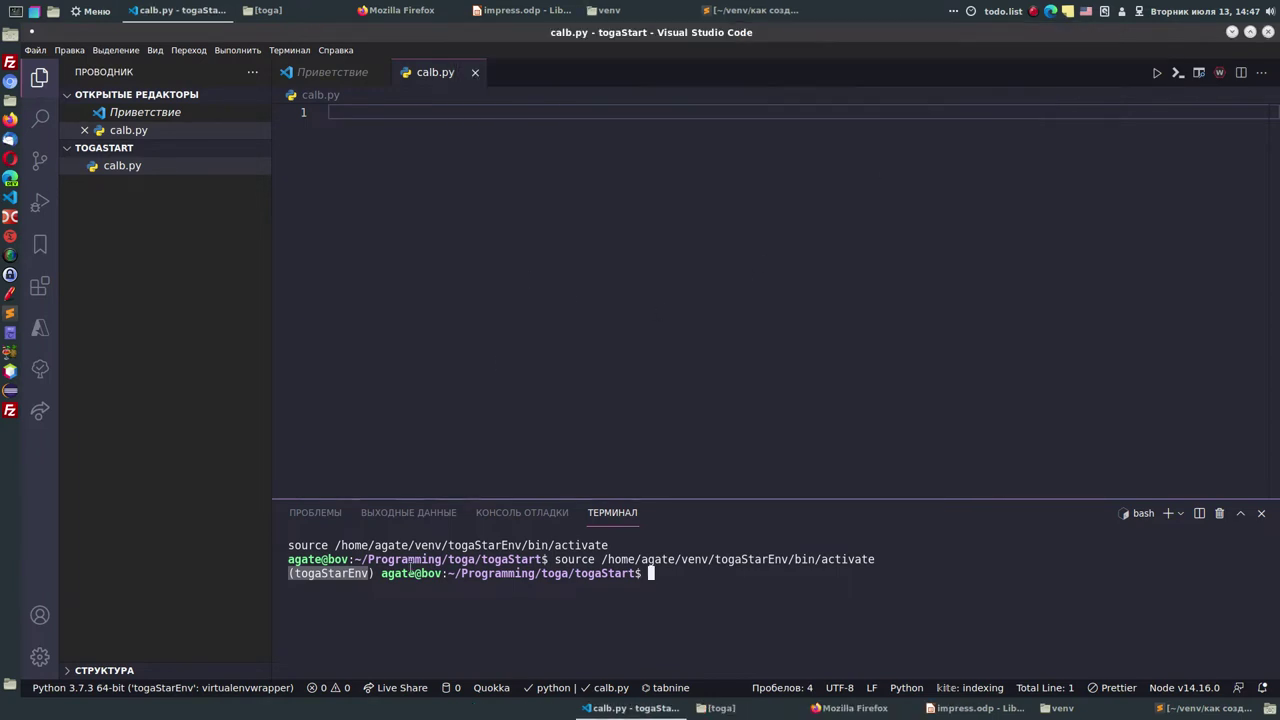
{"action": "left_click", "coordinate": [654, 591]}
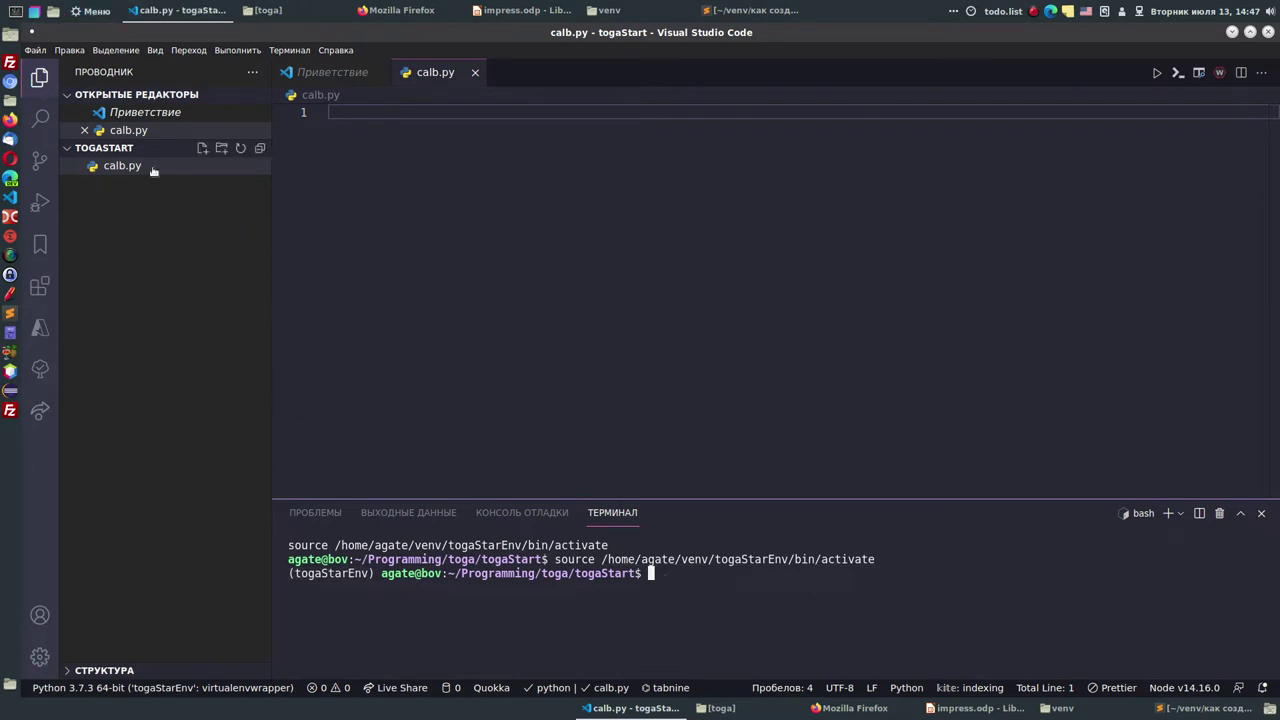
- Create a launch.json file for the project using the Python File debug configuration
{"action": "left_click", "coordinate": [40, 203]}
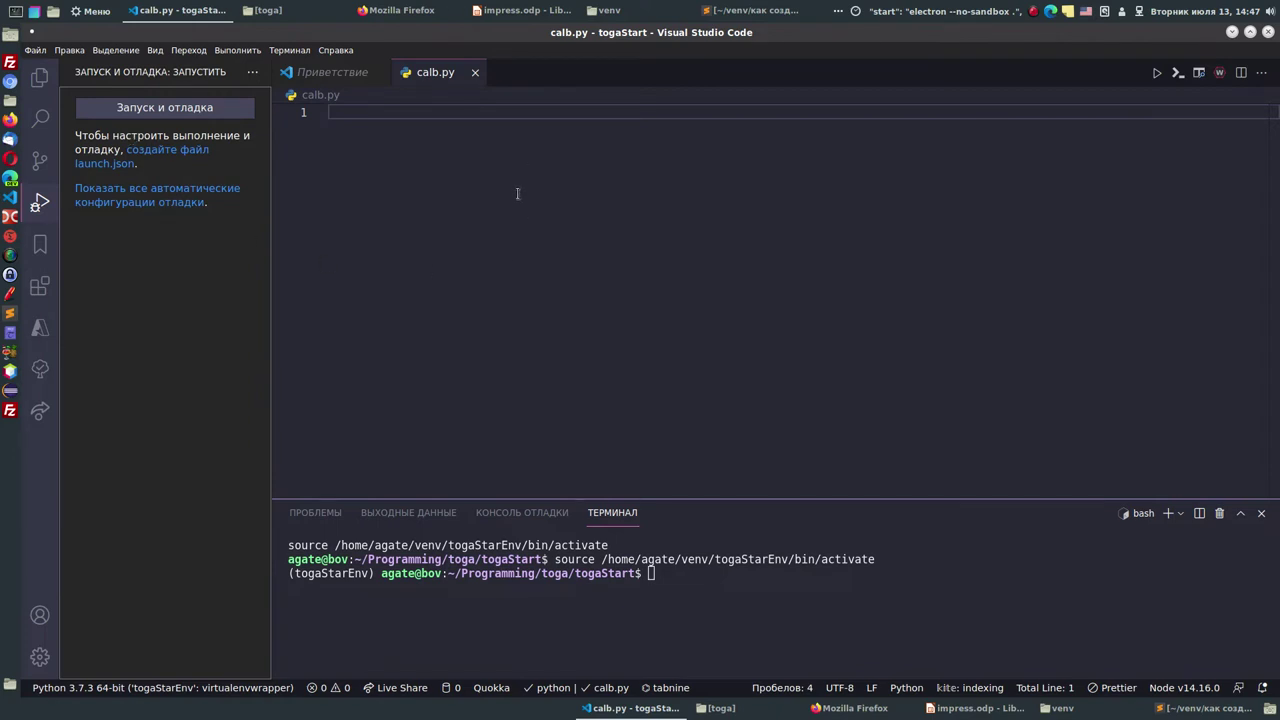
{"action": "left_click", "coordinate": [172, 154]}
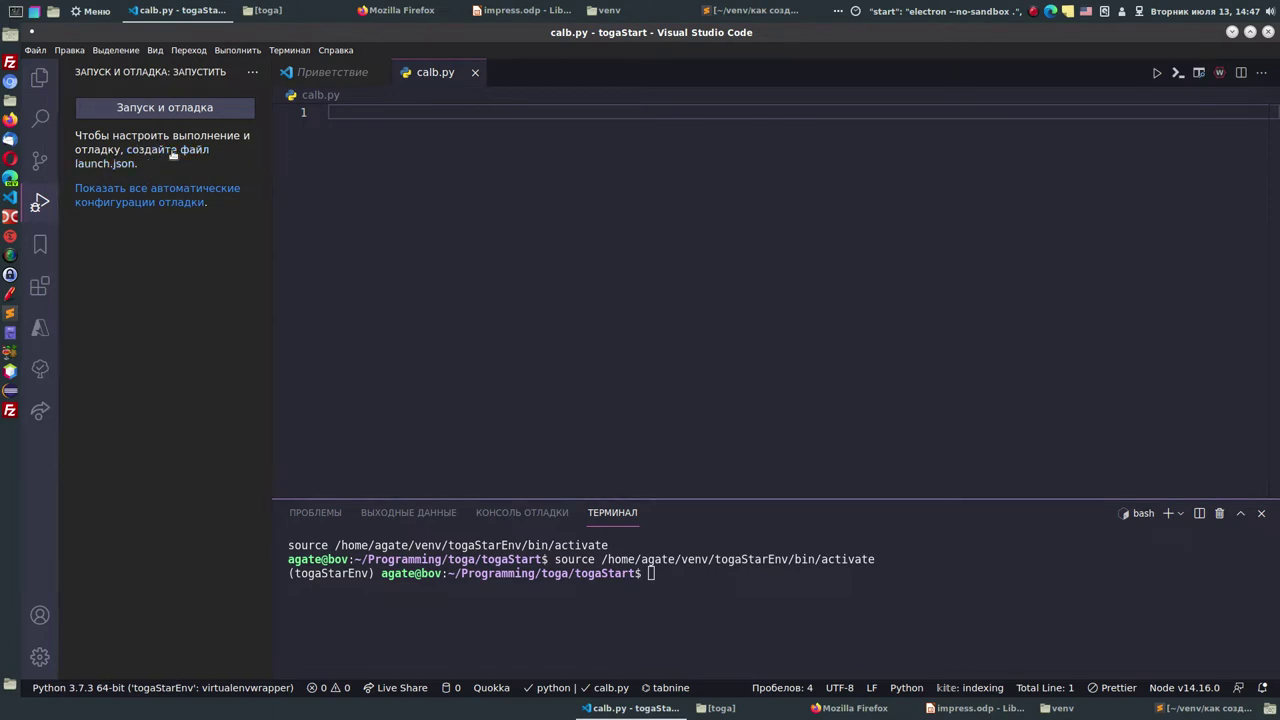
{"action": "left_click", "coordinate": [122, 202]}
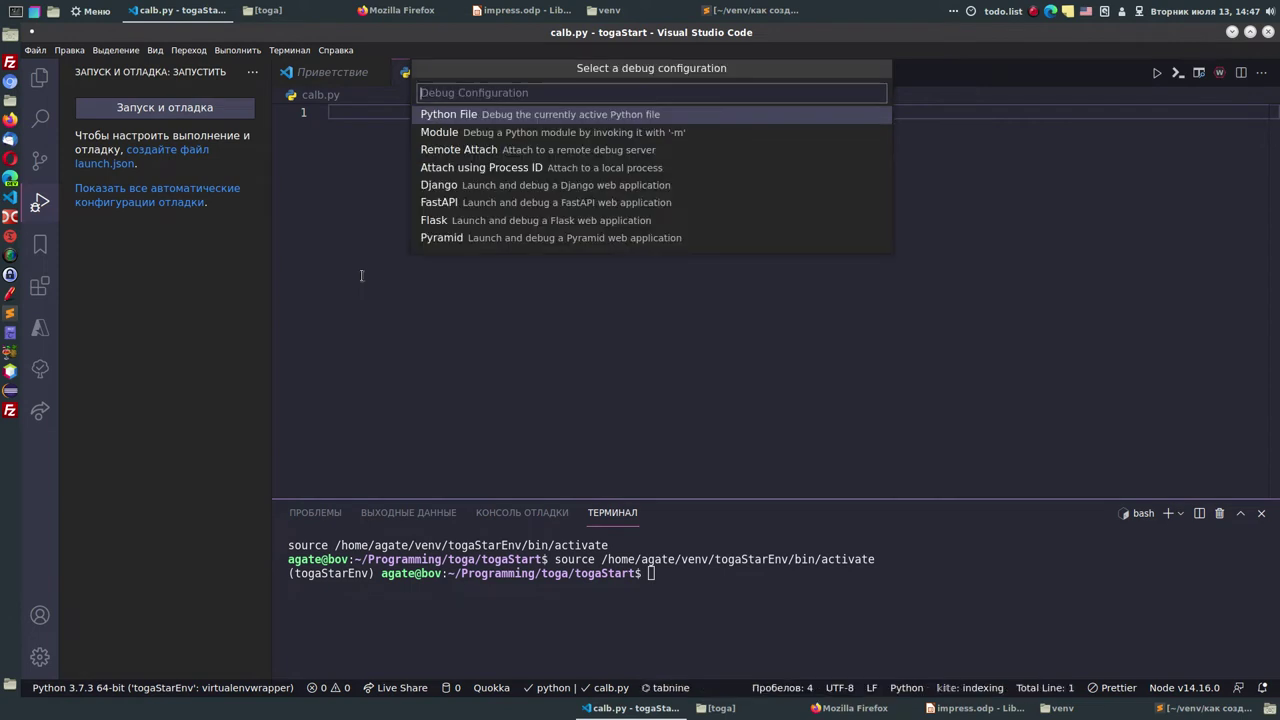
{"action": "left_click", "coordinate": [449, 114]}
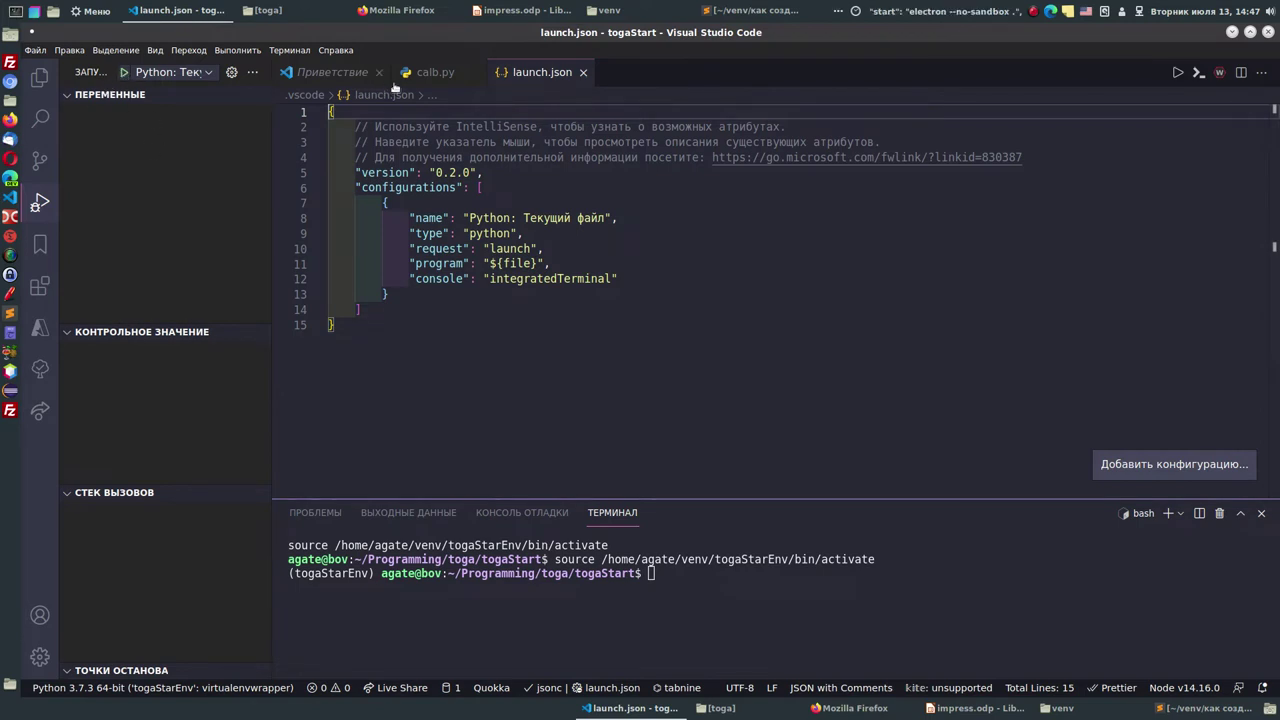
- Run calb.py with the current-file debug configuration, and close launch.json, calb.py and the welcome page
{"action": "left_click", "coordinate": [435, 80]}
{"action": "left_click", "coordinate": [125, 72]}
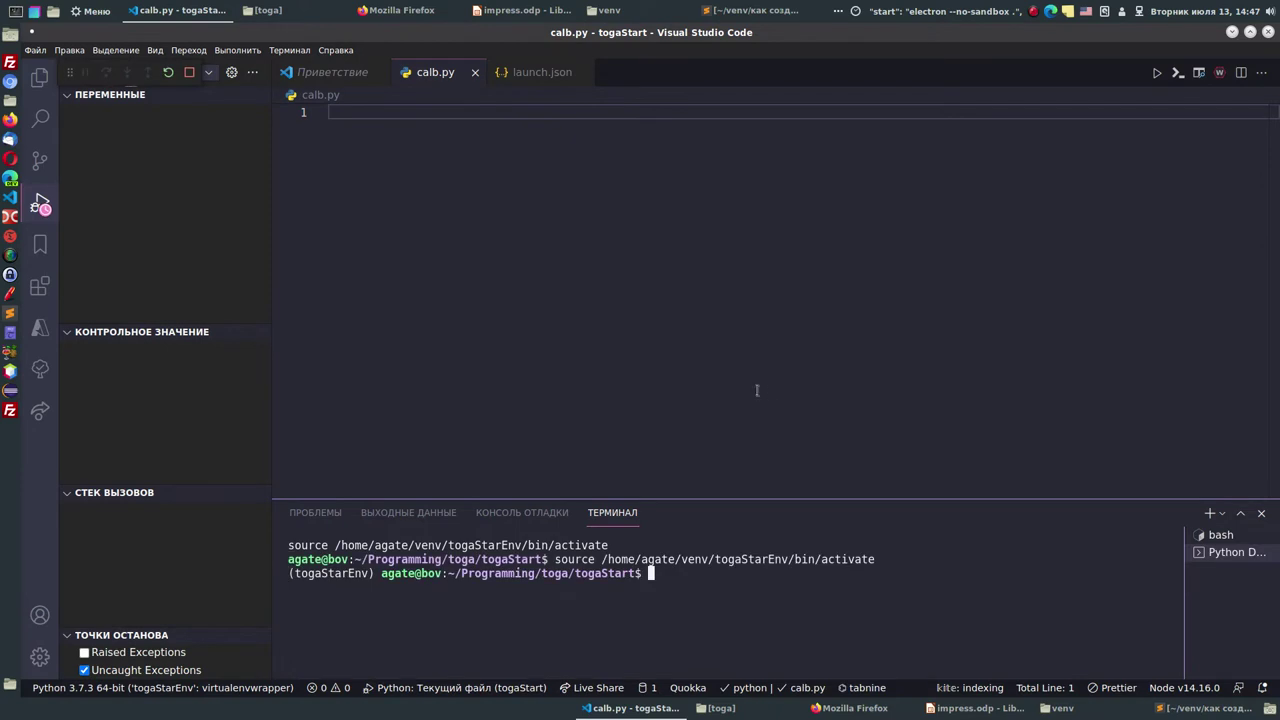
{"action": "left_click", "coordinate": [581, 72]}
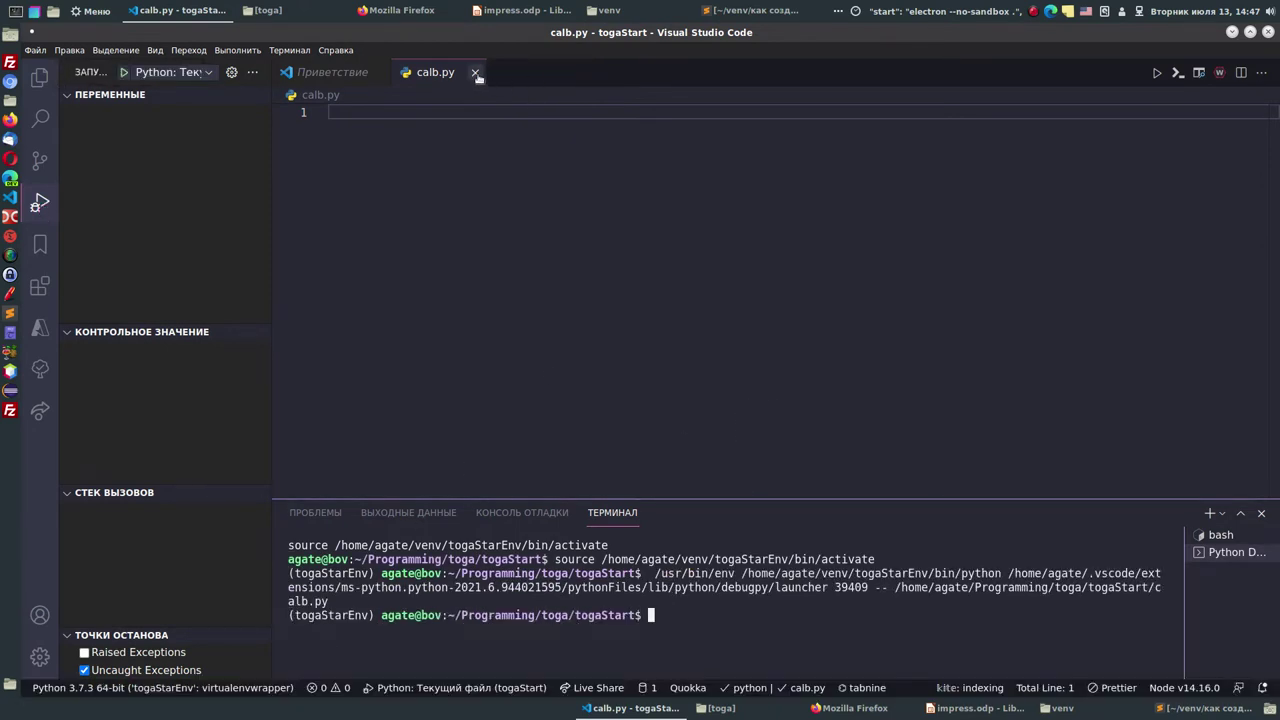
{"action": "left_click", "coordinate": [475, 72]}
{"action": "left_click", "coordinate": [377, 76]}
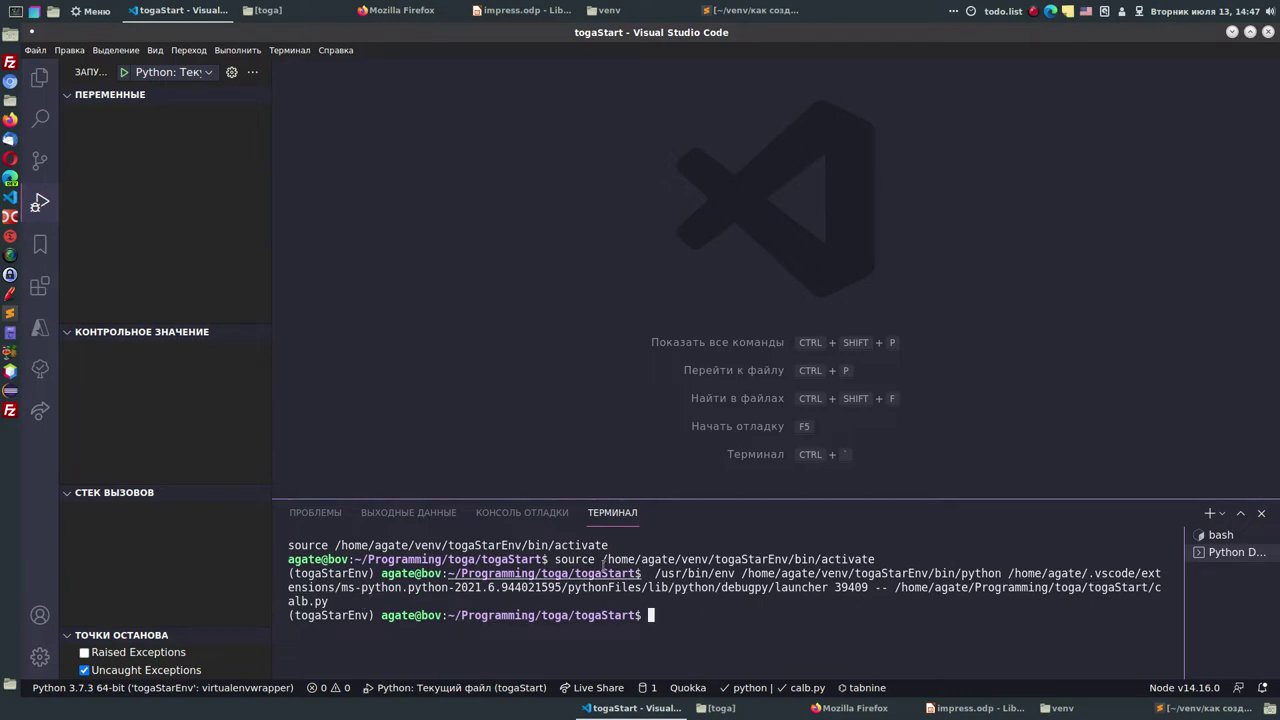
- Switch to Firefox, review the Table widget's platform support and usage in the Toga documentation, and minimize the browser
{"action": "mouse_move", "coordinate": [424, 24]}
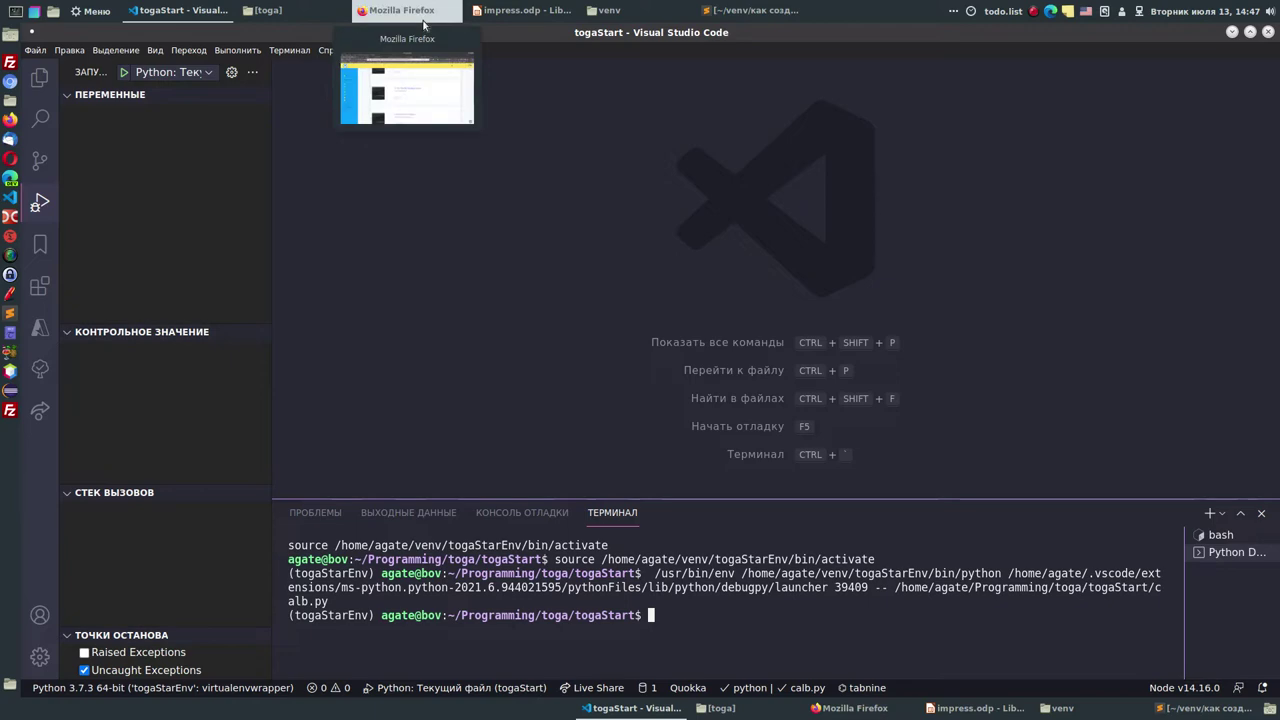
{"action": "left_click", "coordinate": [394, 12]}
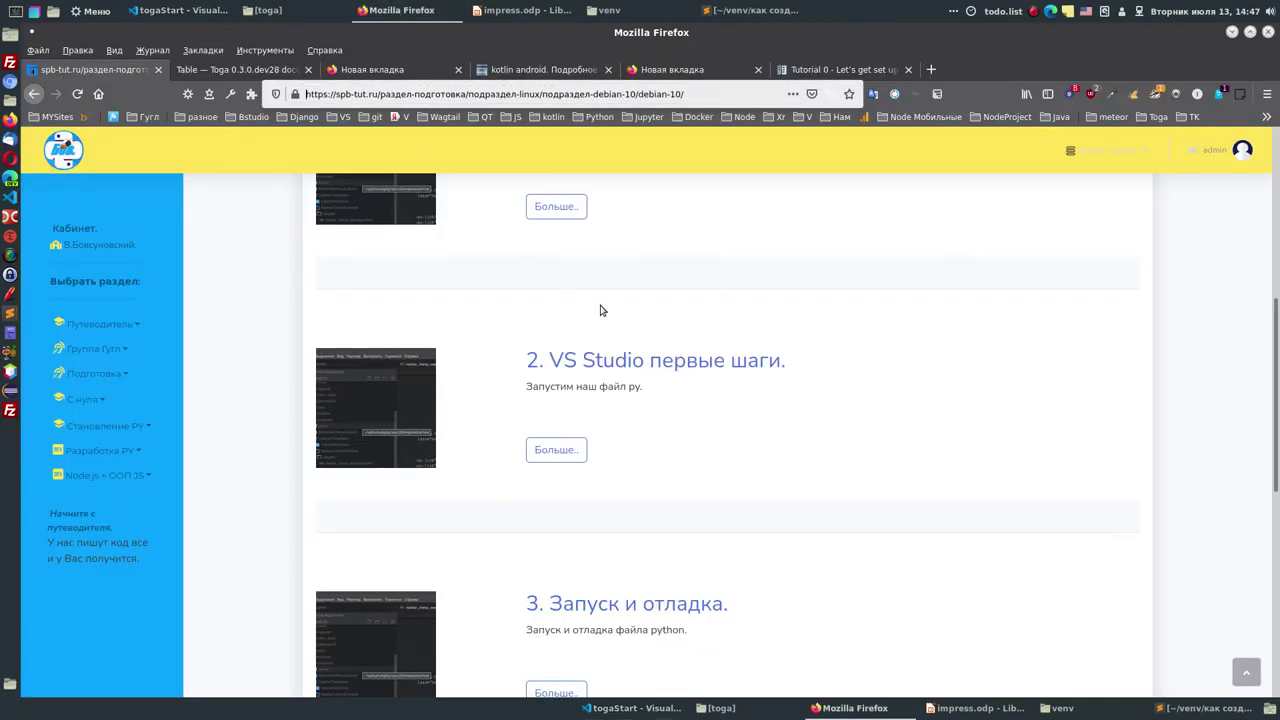
{"action": "left_click", "coordinate": [251, 72]}
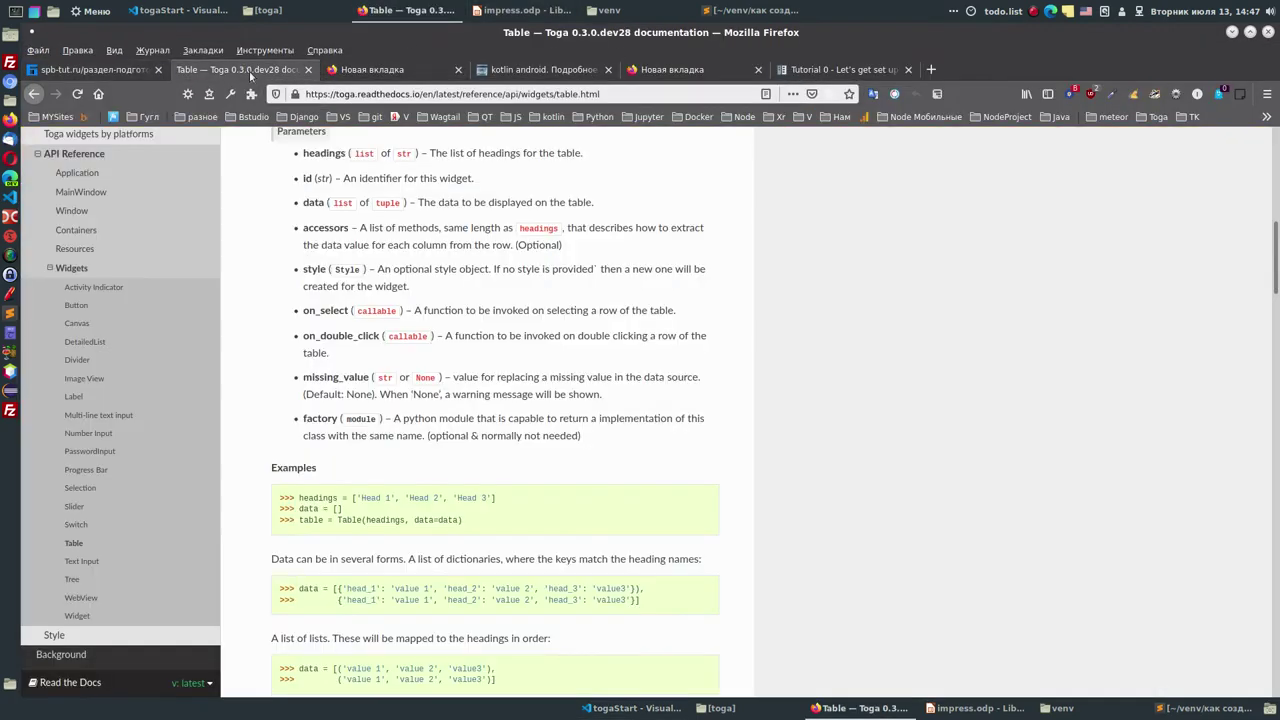
{"action": "scroll", "coordinate": [479, 415], "scroll_direction": "up", "scroll_amount": 7}
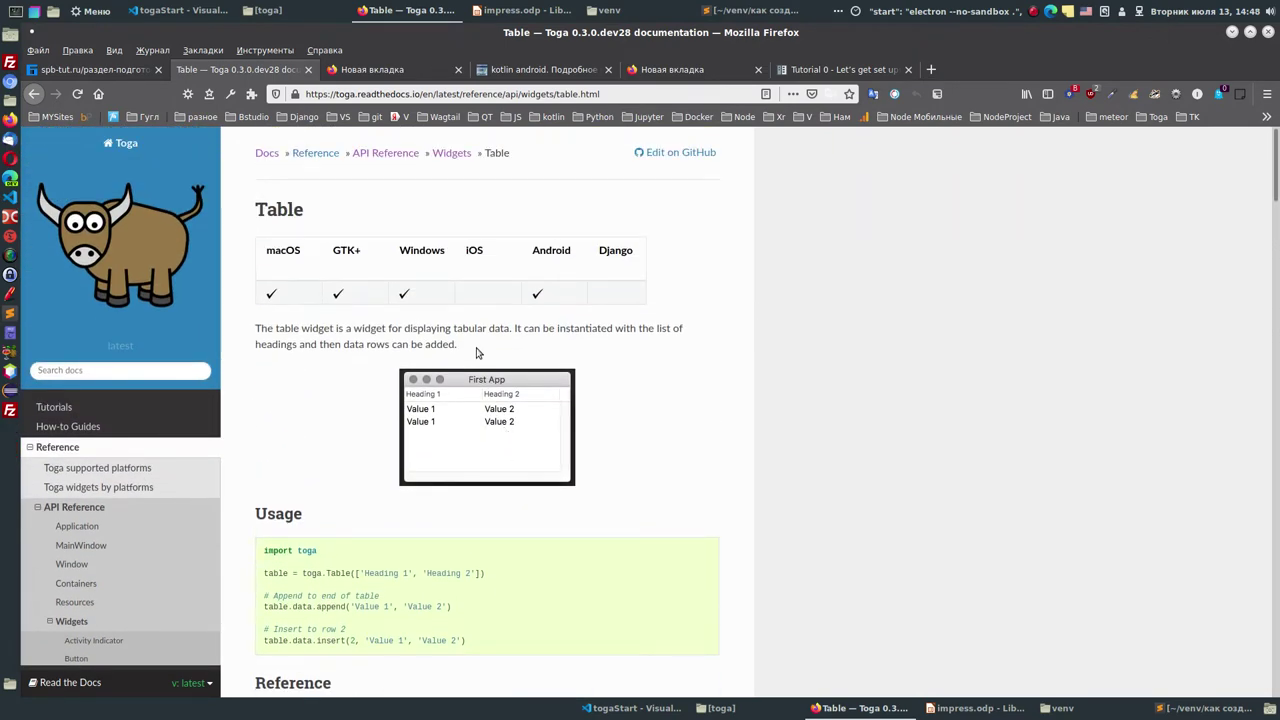
{"action": "scroll", "coordinate": [479, 355], "scroll_direction": "down", "scroll_amount": 3}
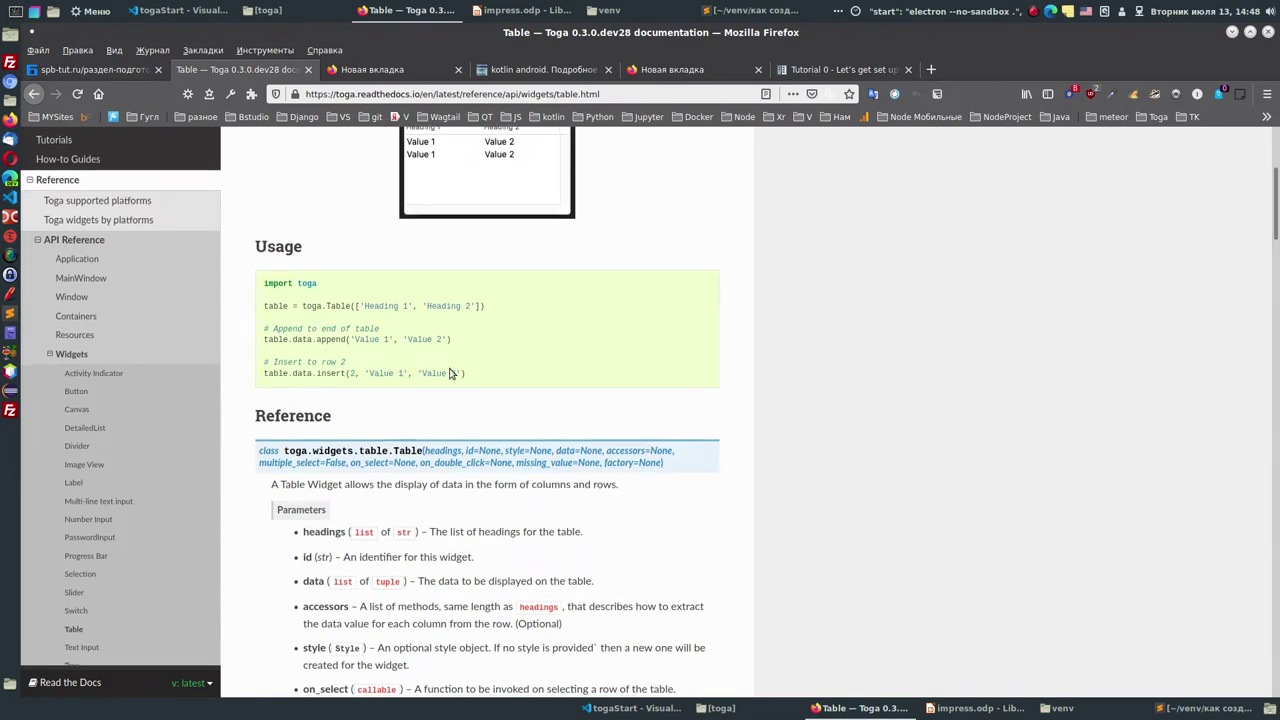
{"action": "scroll", "coordinate": [443, 371], "scroll_direction": "down", "scroll_amount": 2}
{"action": "scroll", "coordinate": [443, 391], "scroll_direction": "up", "scroll_amount": 4}
{"action": "scroll", "coordinate": [443, 391], "scroll_direction": "up", "scroll_amount": 1}
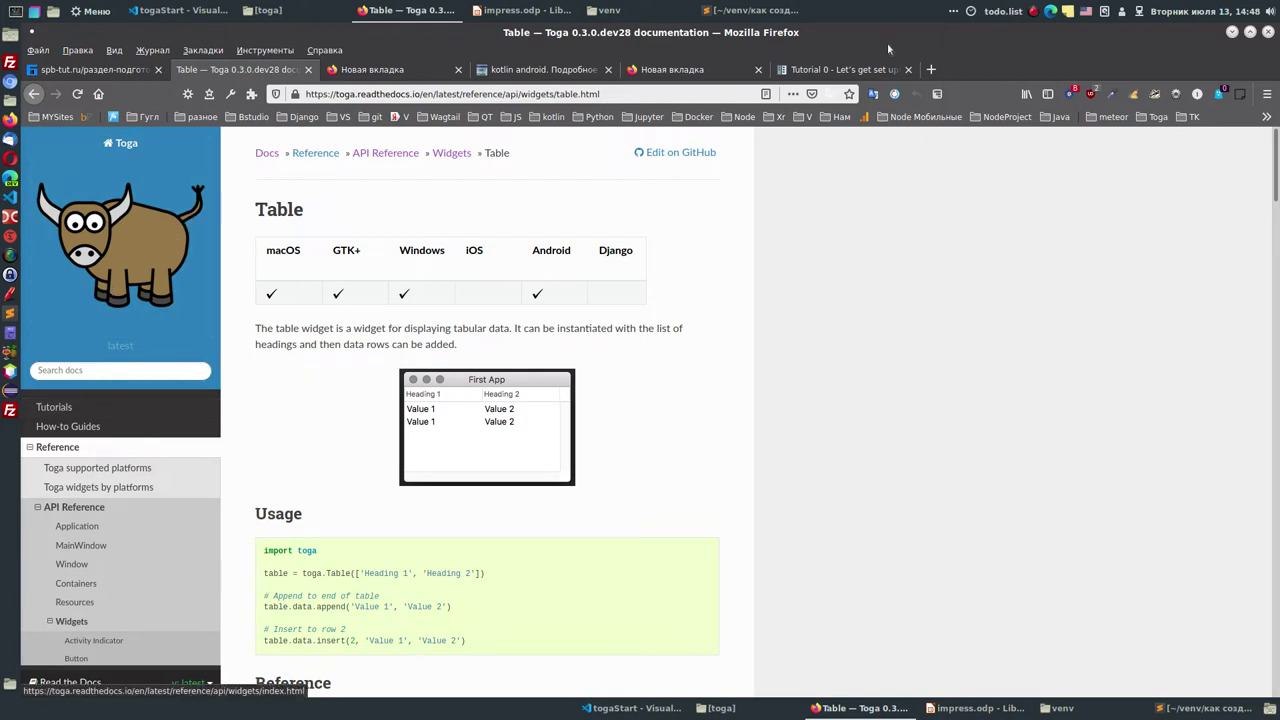
{"action": "left_click", "coordinate": [1232, 33]}
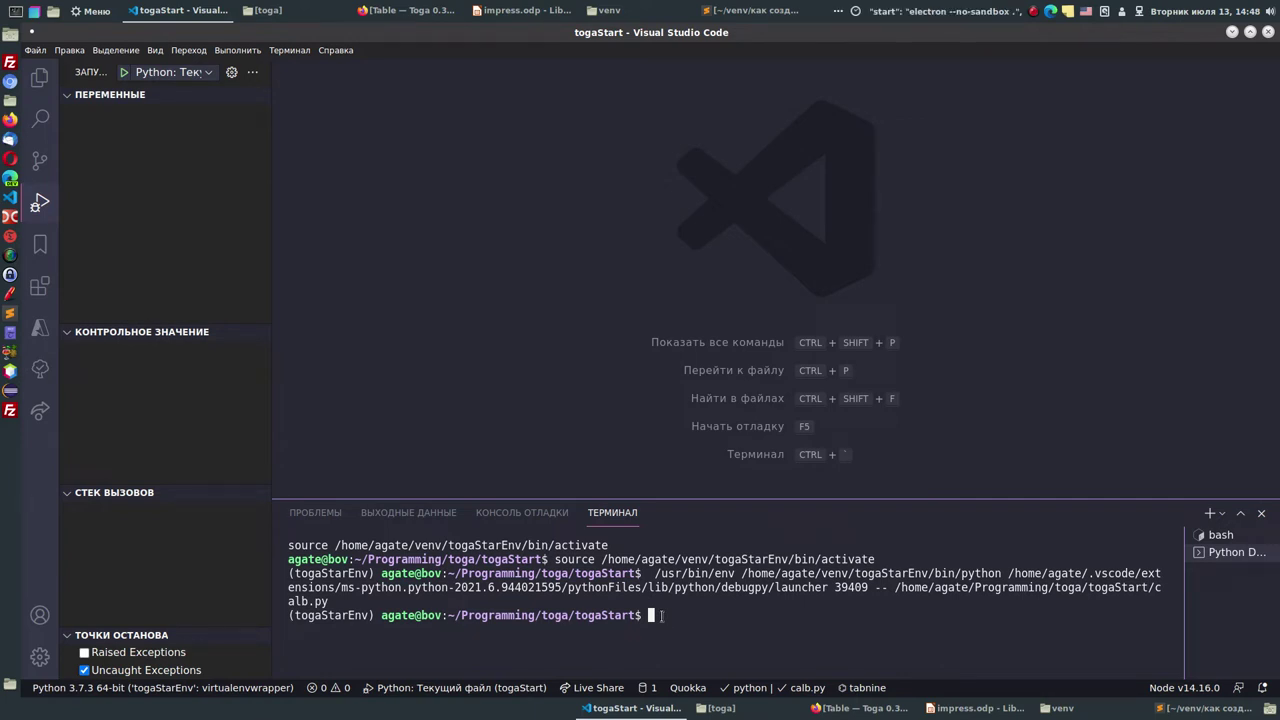
- Run pip install --upgrade pip in the togaStarEnv integrated terminal
{"action": "type", "text": "pip in"}
{"action": "key", "text": "BackSpace"}
{"action": "key", "text": "BackSpace"}
{"action": "key", "text": "BackSpace"}
{"action": "key", "text": "BackSpace"}
{"action": "key", "text": "BackSpace"}
{"action": "key", "text": "BackSpace"}
{"action": "type", "text": "pip install"}
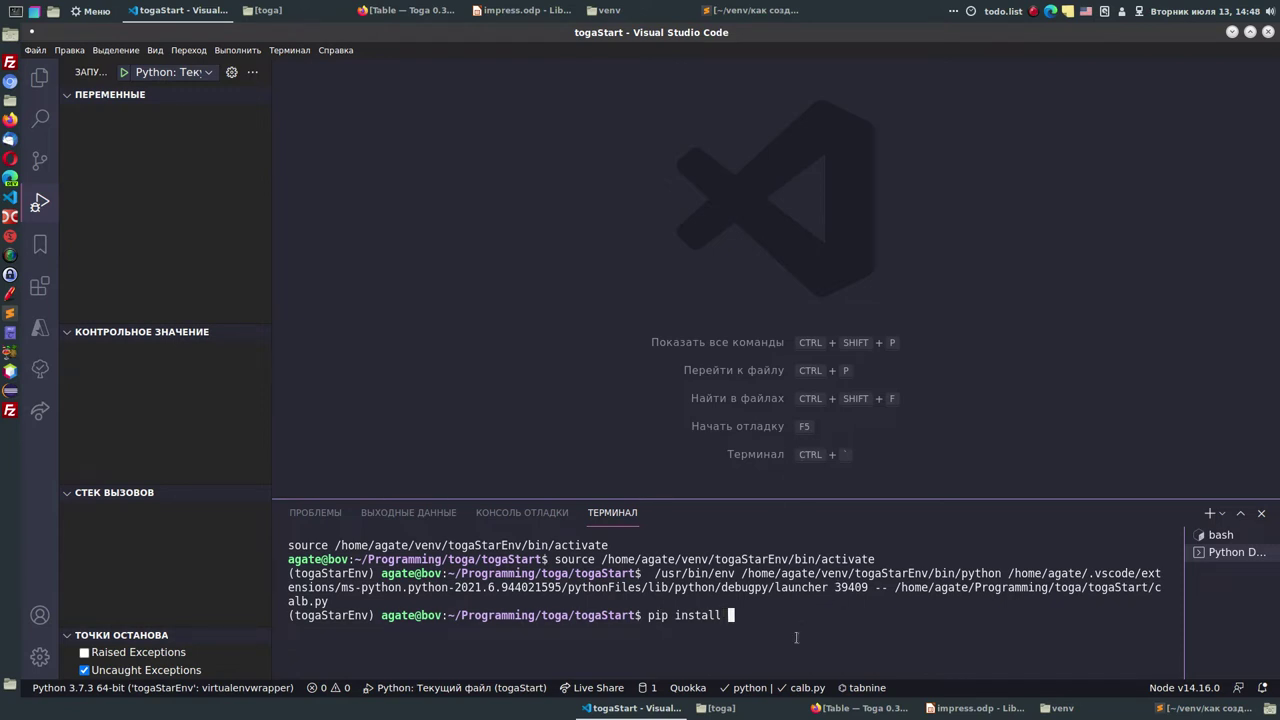
{"action": "type", "text": " --upgrade pip"}
{"action": "key", "text": "Return"}
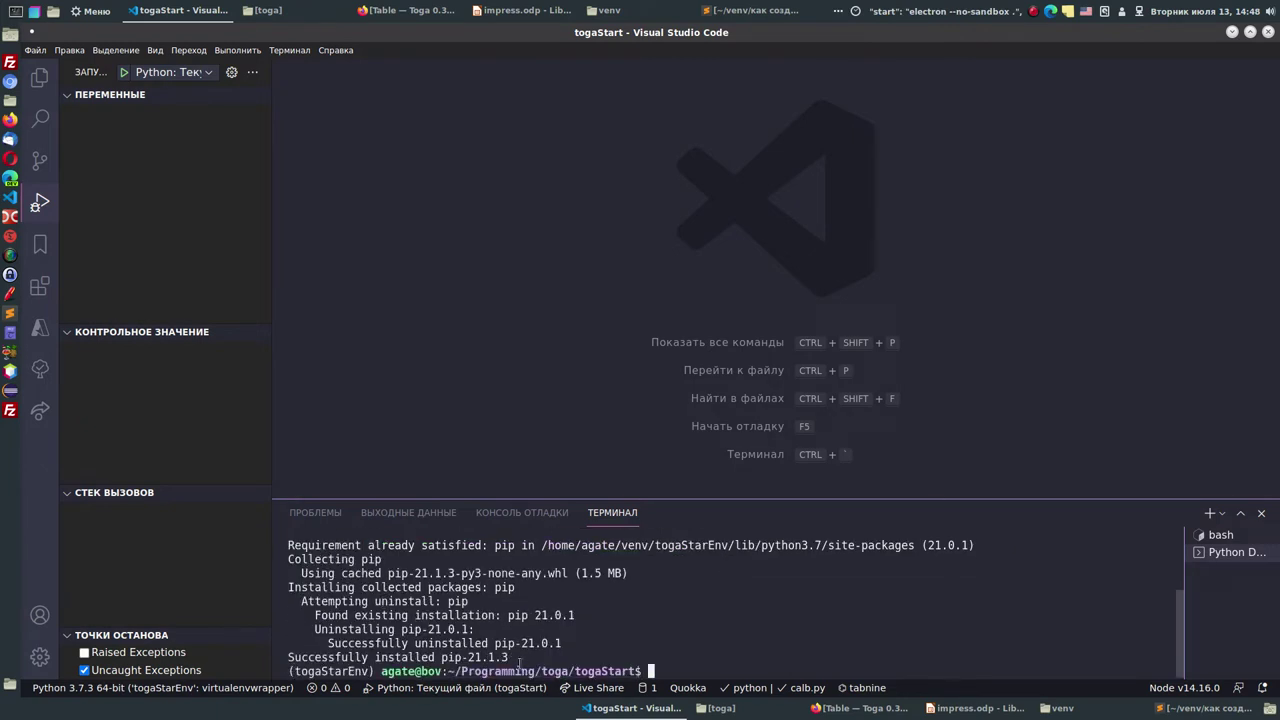
- Install the beeware package by running pip install beeware in the togaStarEnv terminal
{"action": "left_click_drag", "start_coordinate": [562, 643], "coordinate": [498, 648]}
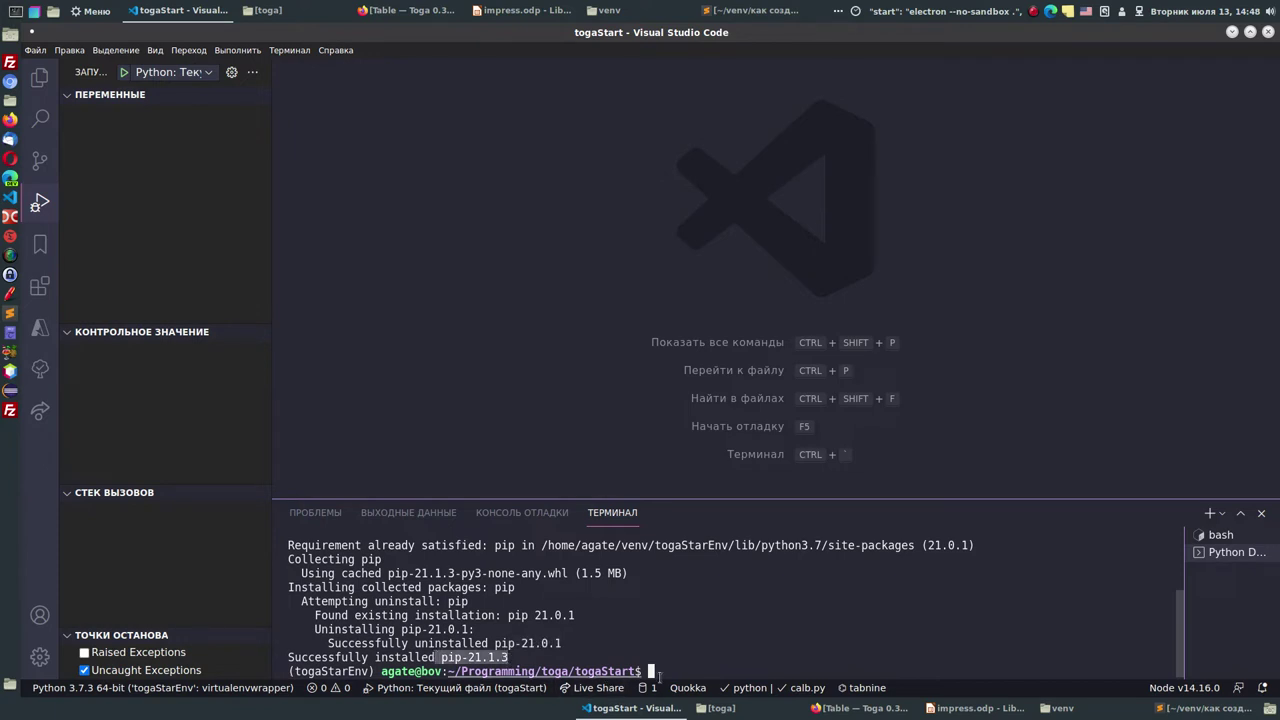
{"action": "left_click", "coordinate": [659, 671]}
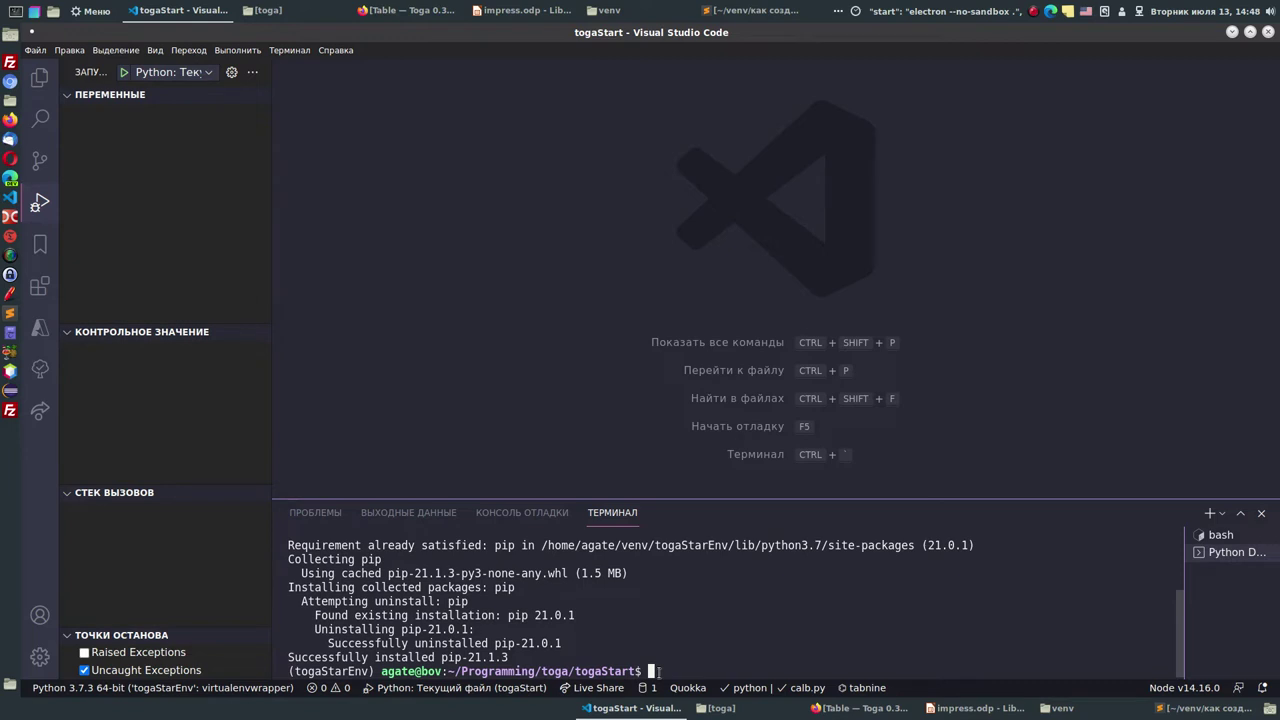
{"action": "type", "text": "python"}
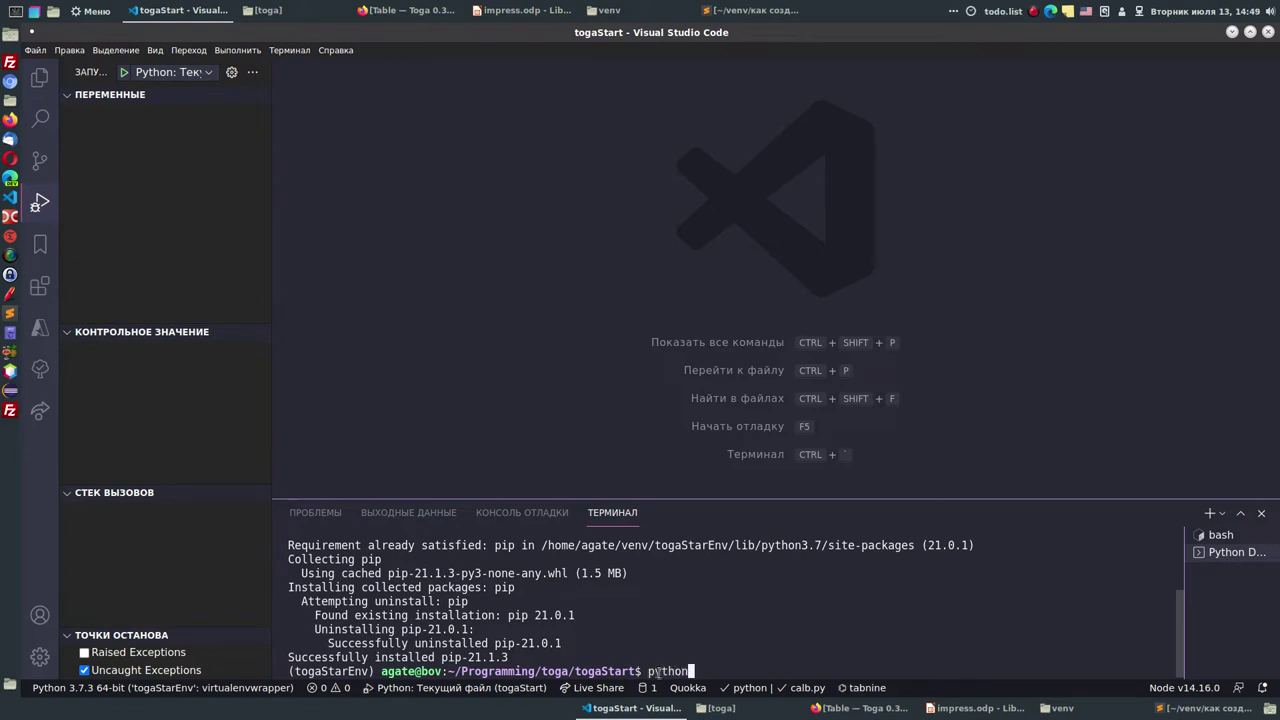
{"action": "key", "text": "BackSpace"}
{"action": "key", "text": "BackSpace"}
{"action": "key", "text": "BackSpace"}
{"action": "key", "text": "BackSpace"}
{"action": "key", "text": "BackSpace"}
{"action": "key", "text": "BackSpace"}
{"action": "type", "text": "pip install beewa"}
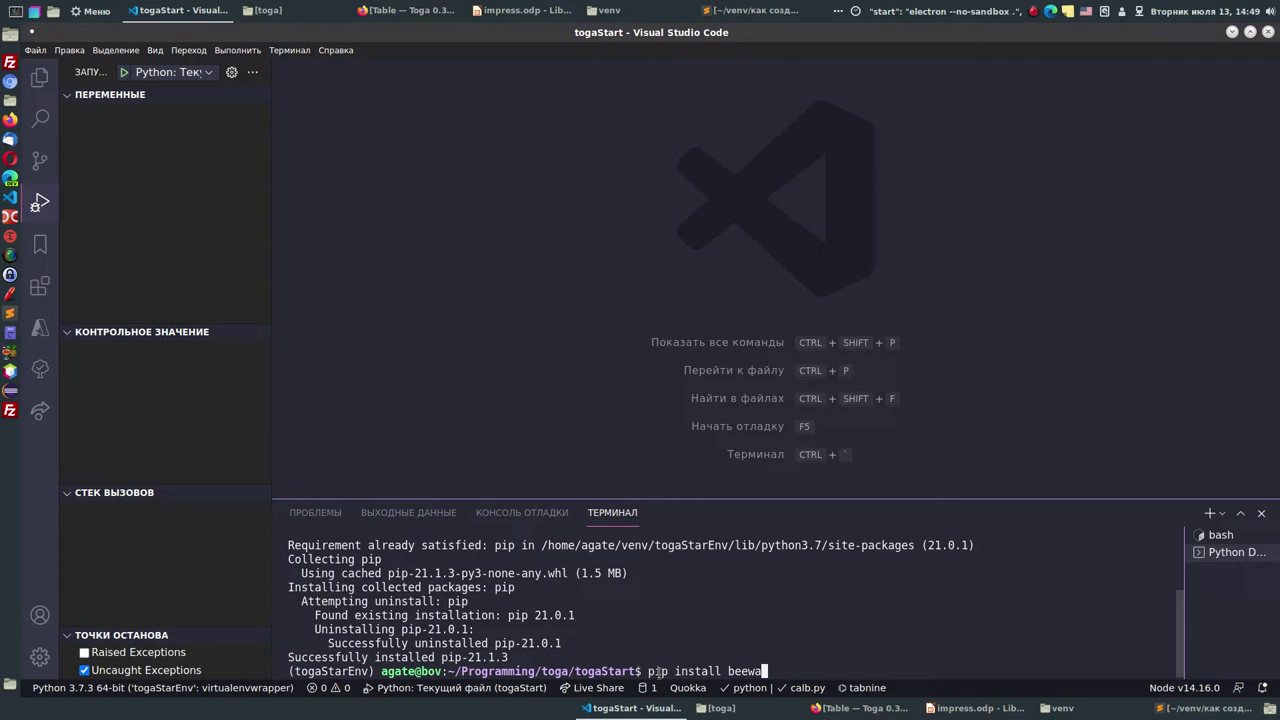
{"action": "type", "text": "re"}
{"action": "key", "text": "Return"}
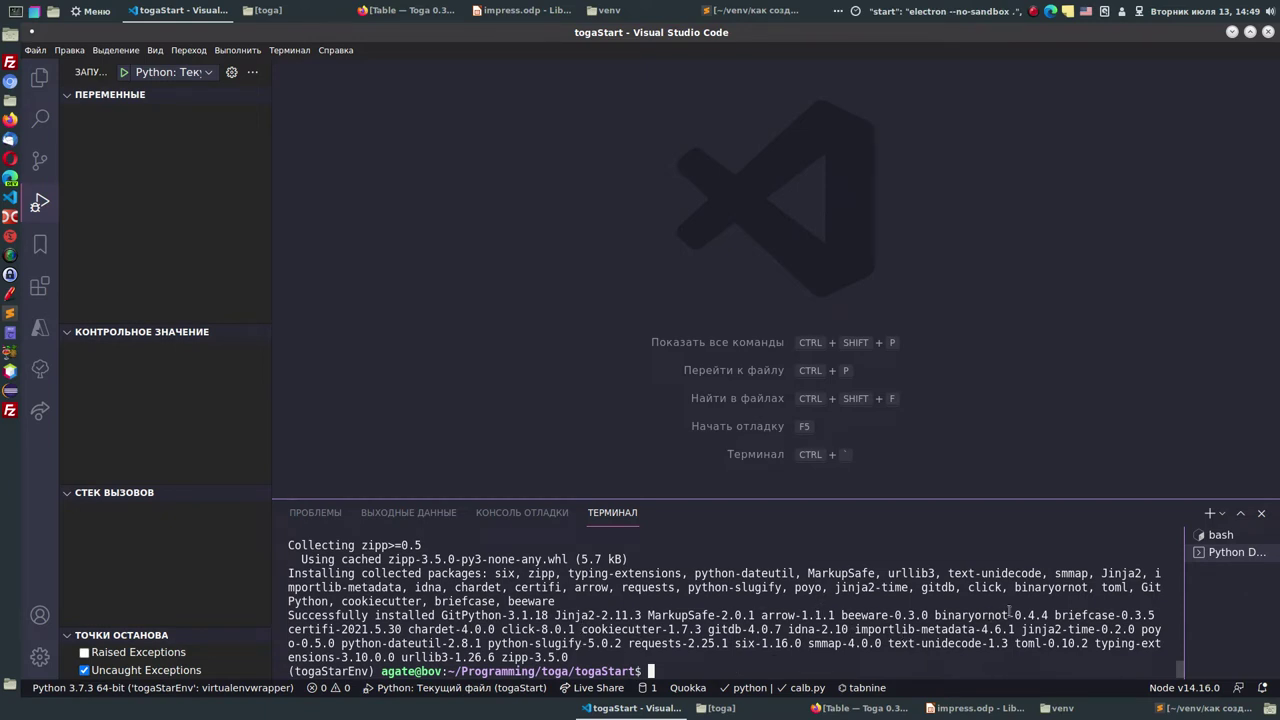
- Copy the package name briefcase from the installation output and run pip install --upgrade briefcase with it
{"action": "left_click_drag", "start_coordinate": [1054, 615], "coordinate": [1117, 615]}
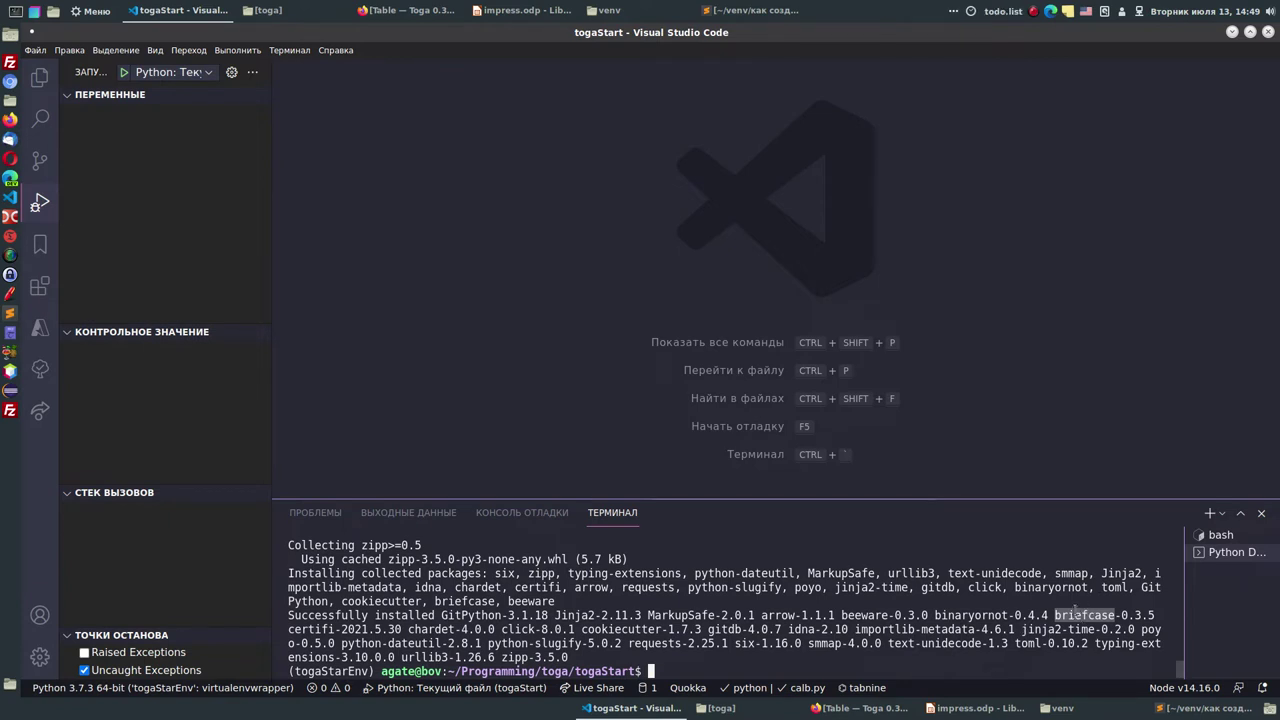
{"action": "right_click", "coordinate": [1076, 614]}
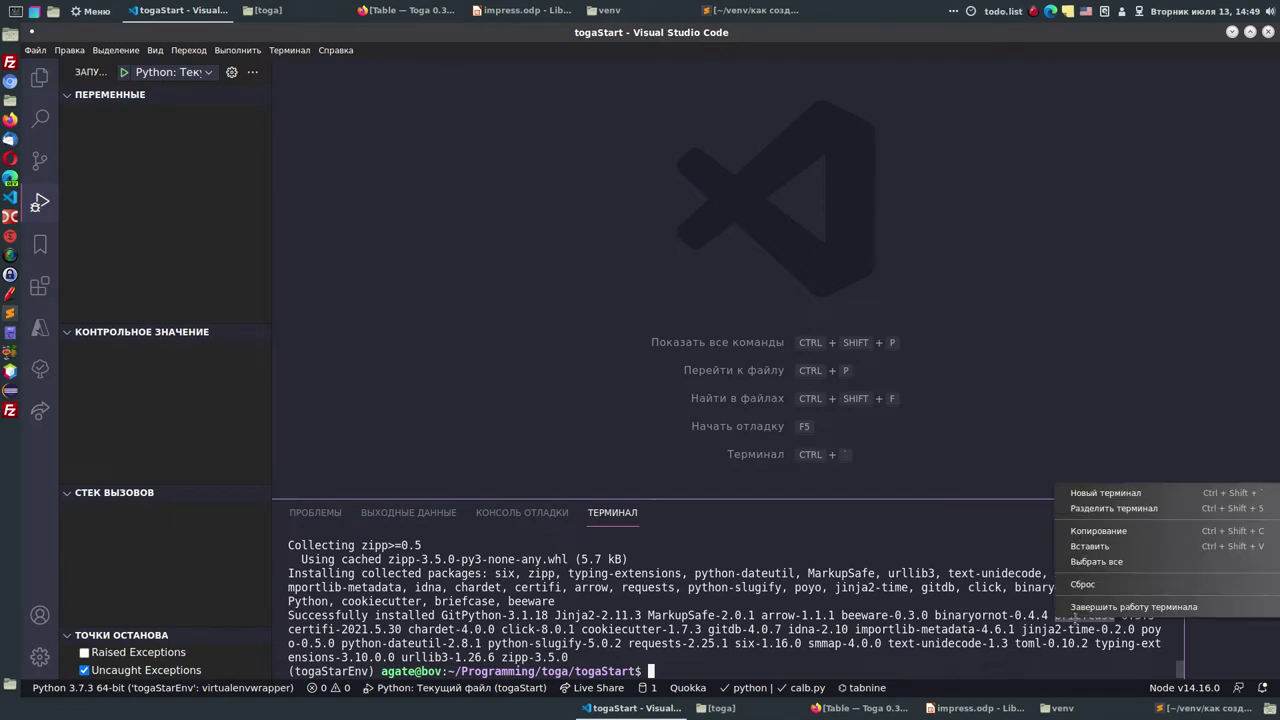
{"action": "left_click", "coordinate": [1090, 530]}
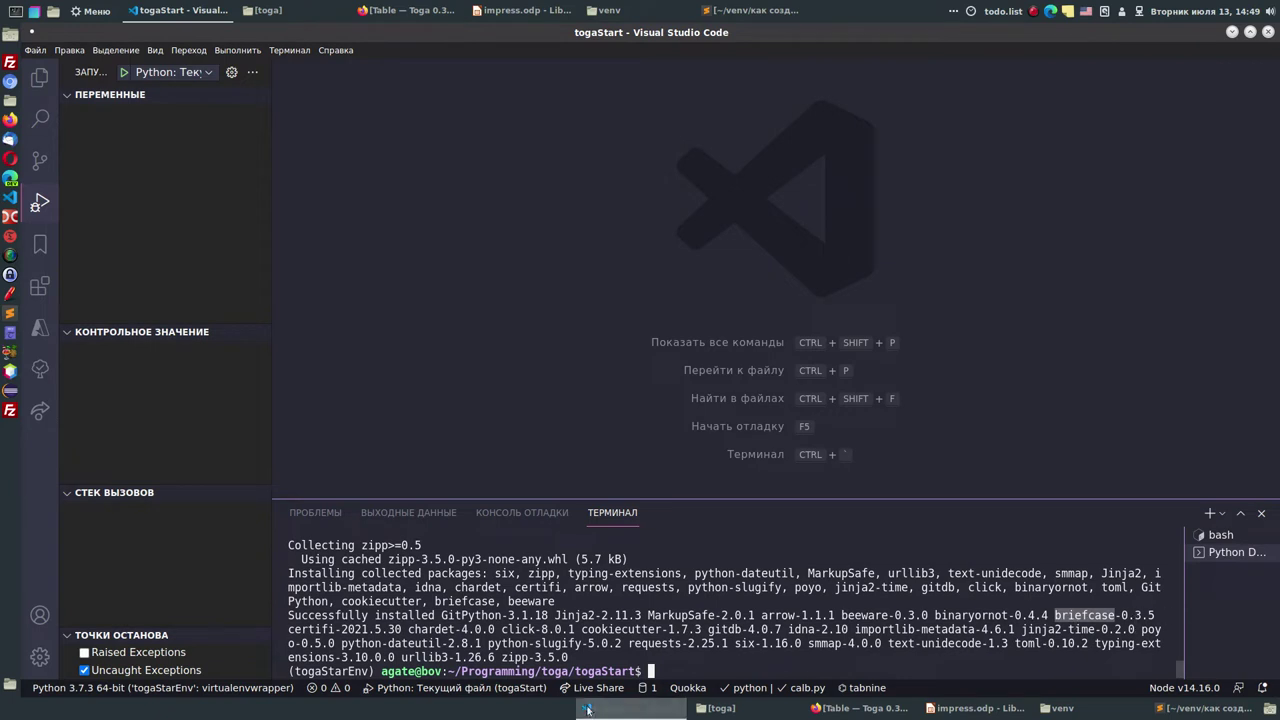
{"action": "left_click", "coordinate": [667, 668]}
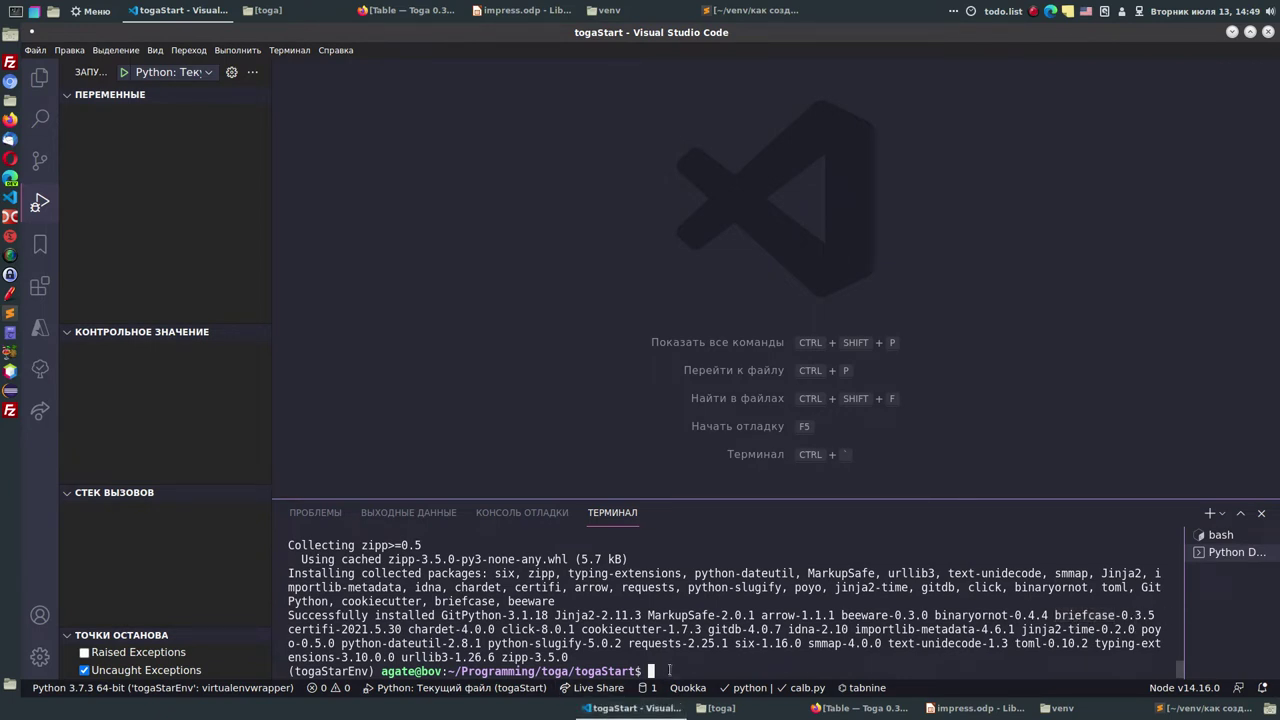
{"action": "type", "text": "pip install "}
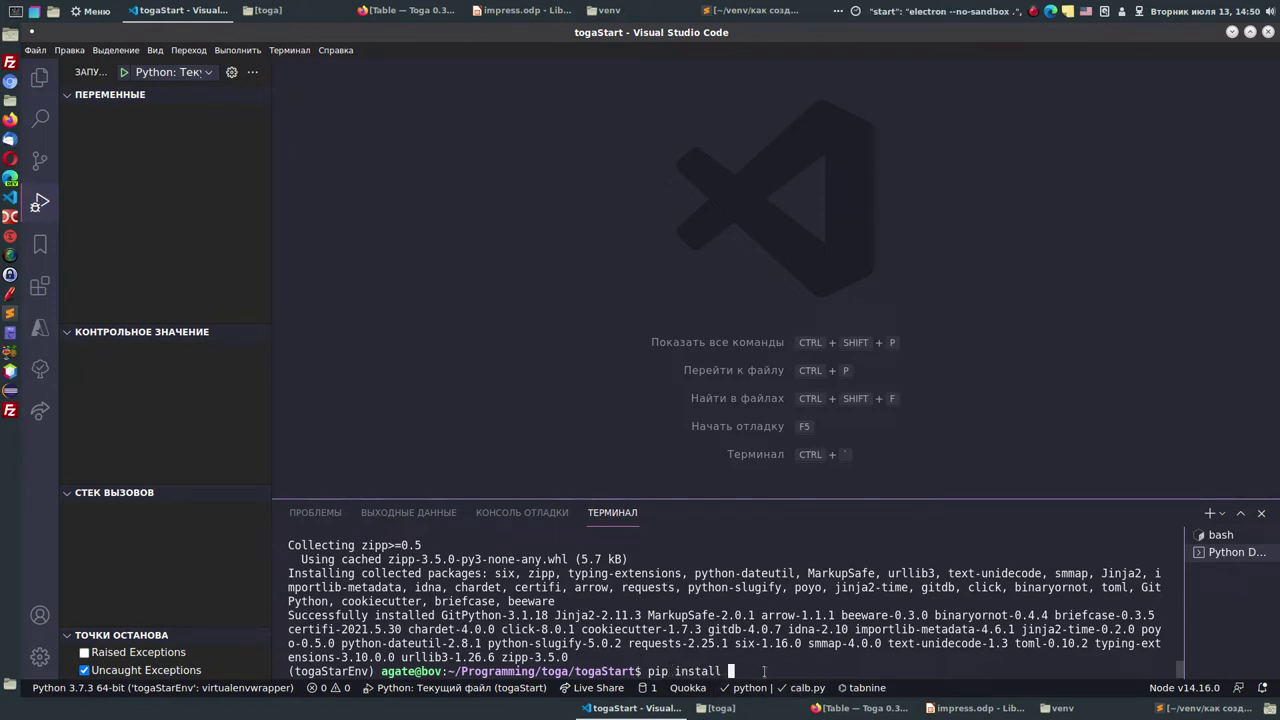
{"action": "type", "text": "--u"}
{"action": "type", "text": "pgrade"}
{"action": "right_click", "coordinate": [818, 669]}
{"action": "left_click", "coordinate": [850, 597]}
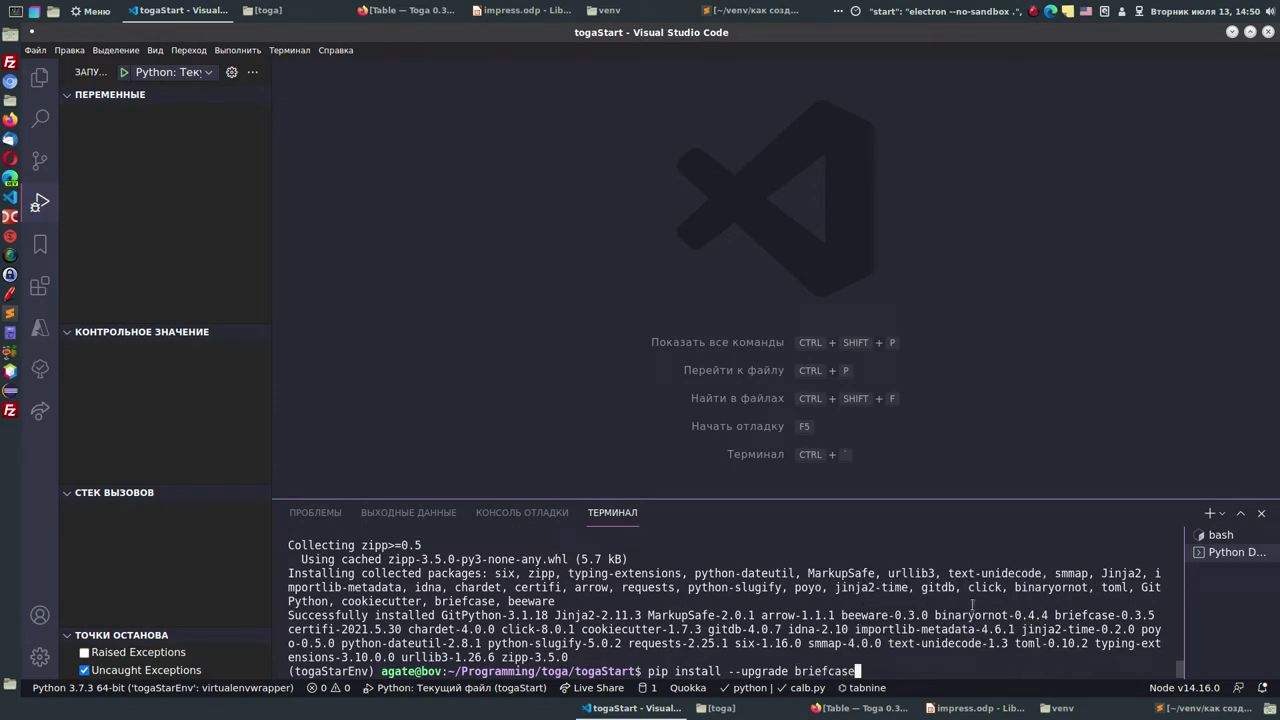
{"action": "key", "text": "Return"}
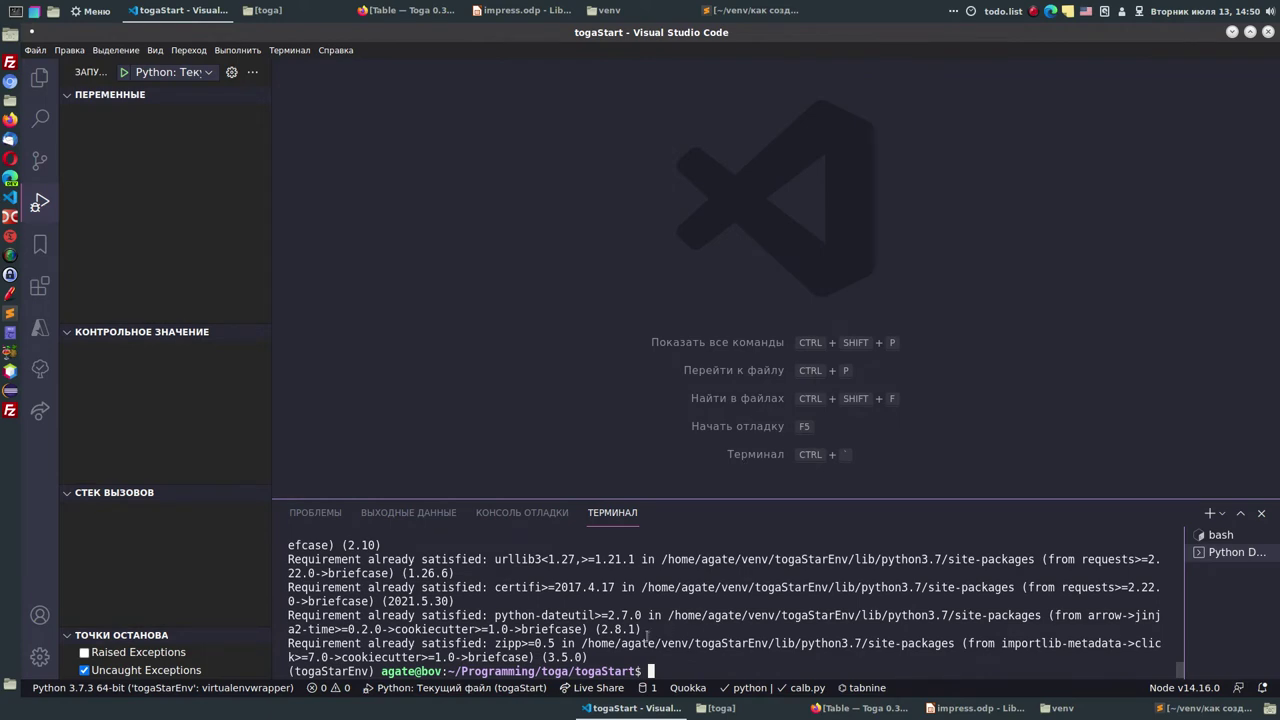
- Go back through the terminal output and highlight the installed briefcase package and its version
{"action": "key", "text": "Up"}
{"action": "key", "text": "Up"}
{"action": "key", "text": "Return"}
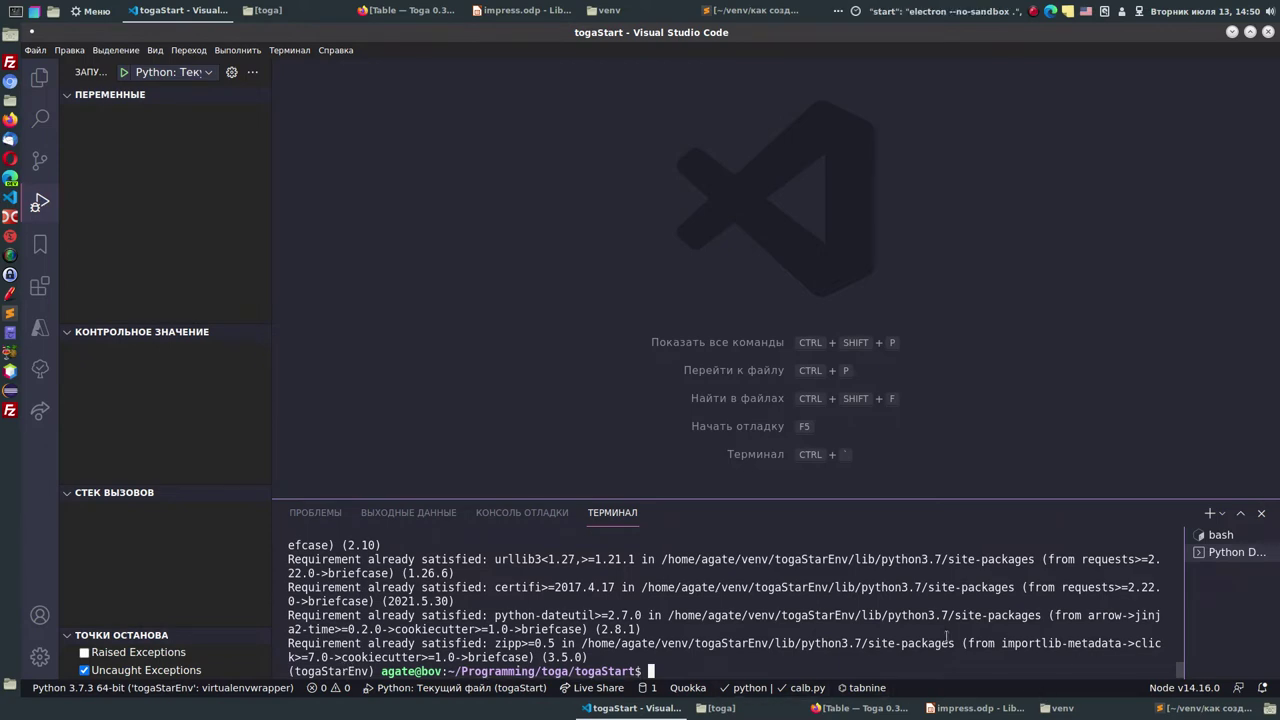
{"action": "scroll", "coordinate": [1019, 588], "scroll_direction": "up", "scroll_amount": 10}
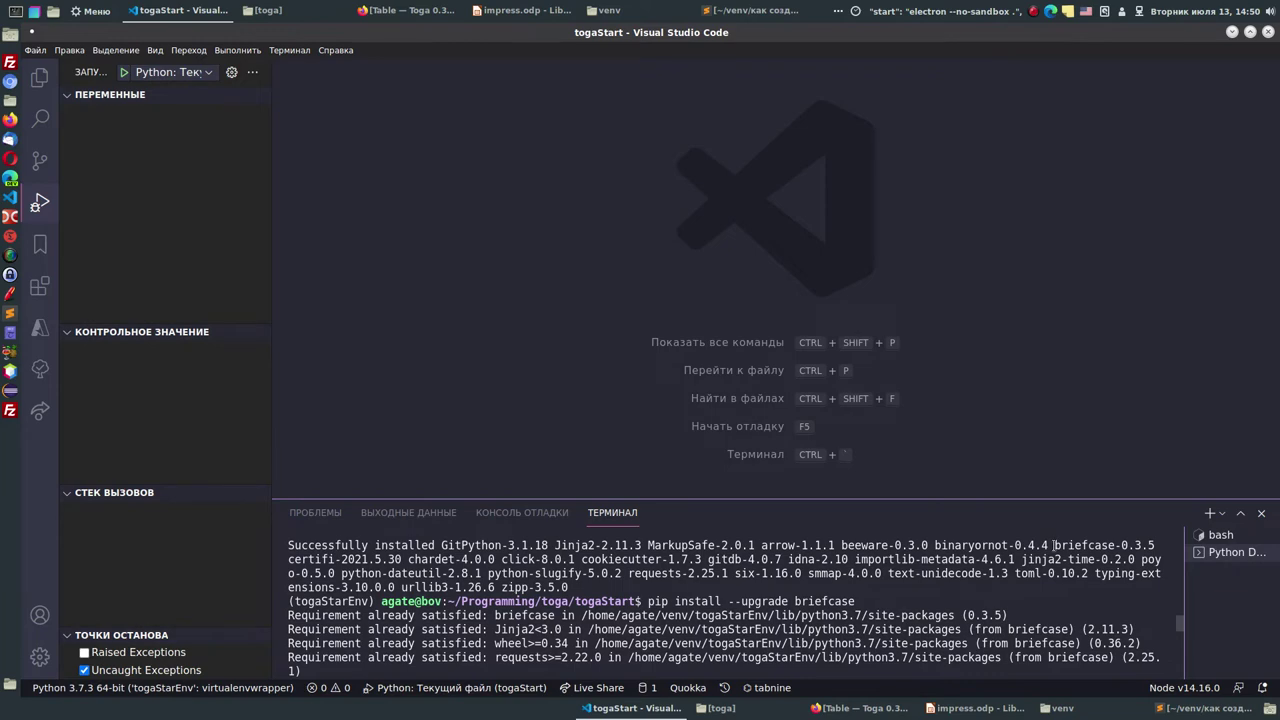
{"action": "left_click_drag", "start_coordinate": [1053, 545], "coordinate": [1160, 546]}
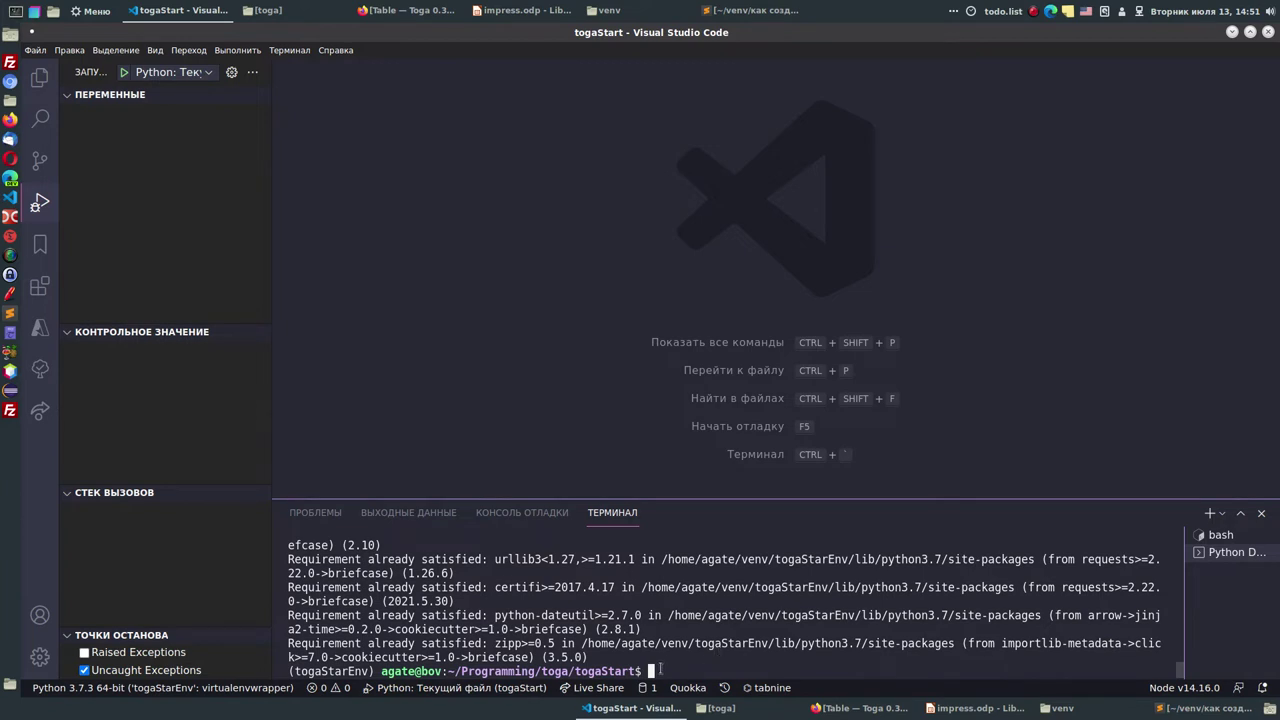
- Uninstall the beeware package by running pip uninstall beeware and confirming with y
{"action": "type", "text": "pip unu"}
{"action": "key", "text": "BackSpace"}
{"action": "type", "text": "install"}
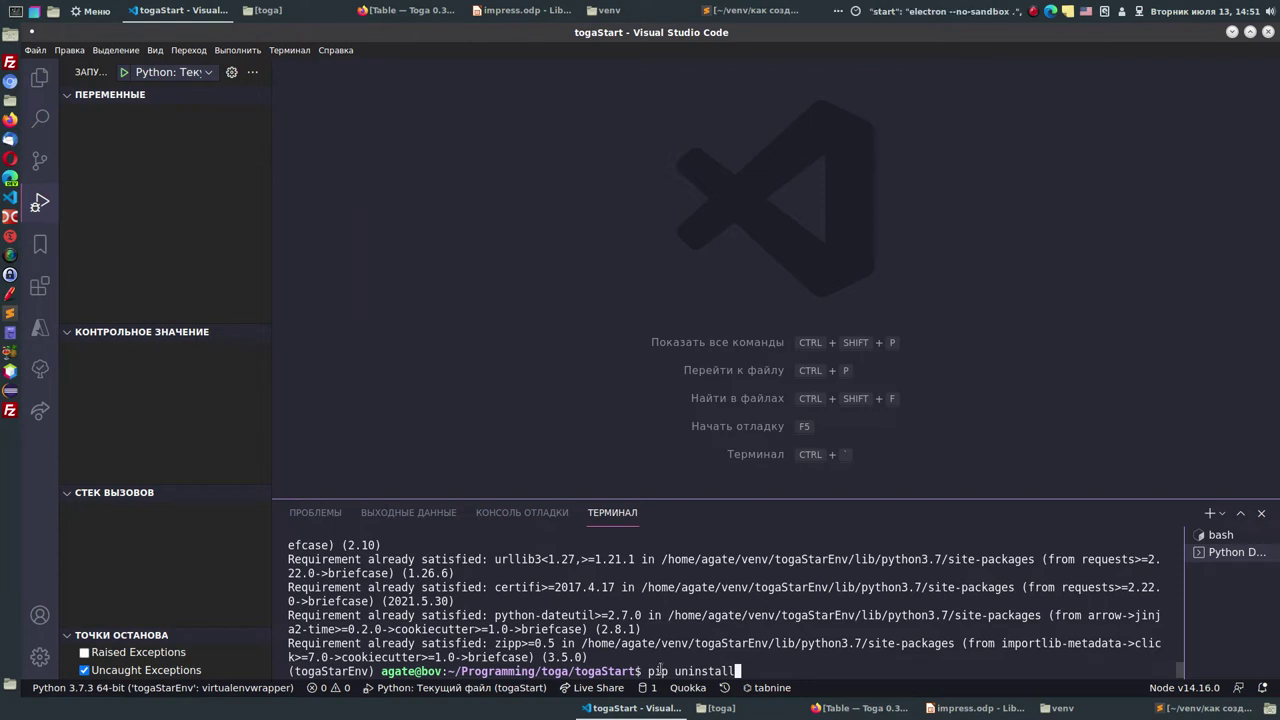
{"action": "type", "text": " beeware"}
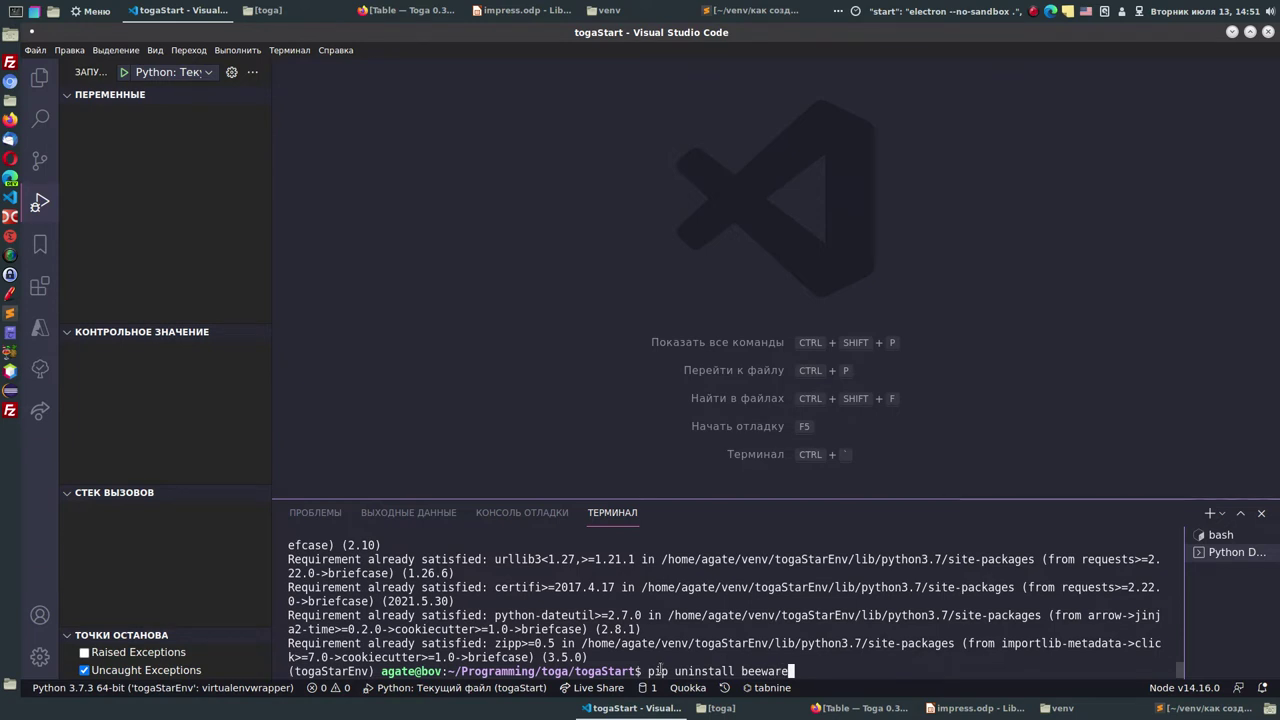
{"action": "key", "text": "Return"}
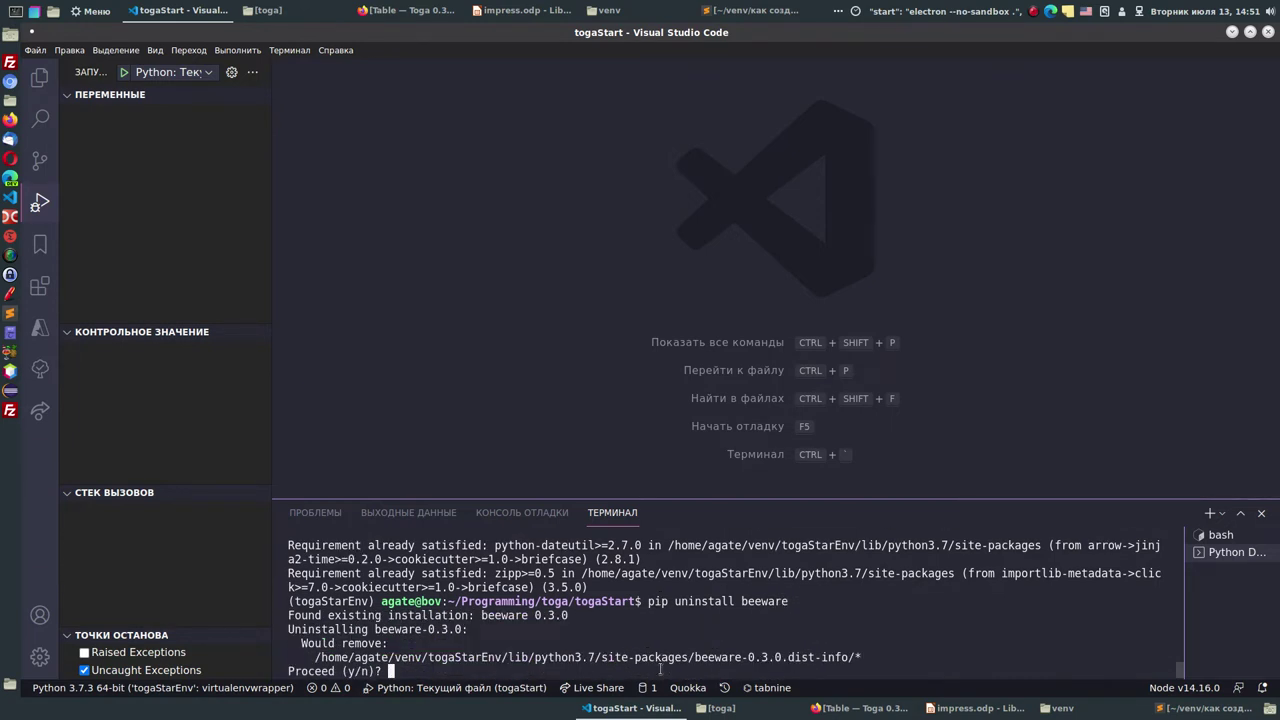
{"action": "type", "text": "y"}
{"action": "key", "text": "Return"}
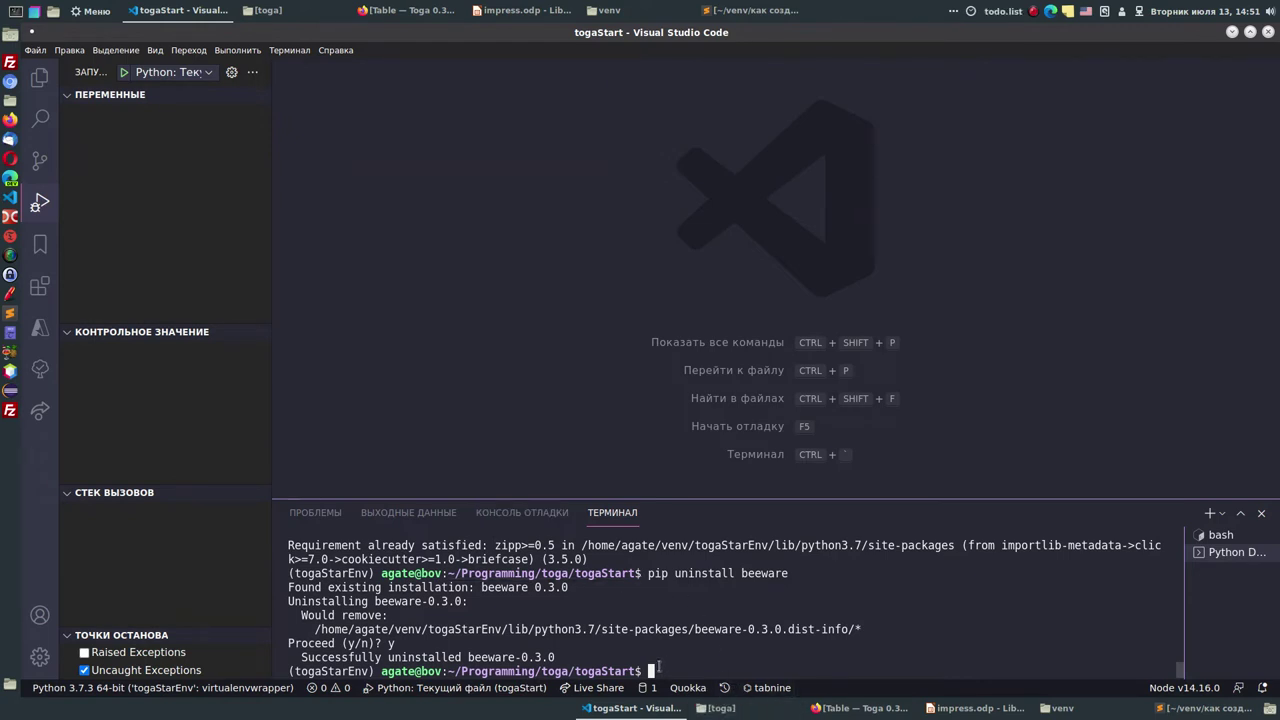
- Run pip install briefcase in the terminal, copying the package name from the earlier installation output
{"action": "type", "text": "pip install briefcase"}
{"action": "key", "text": "Return"}
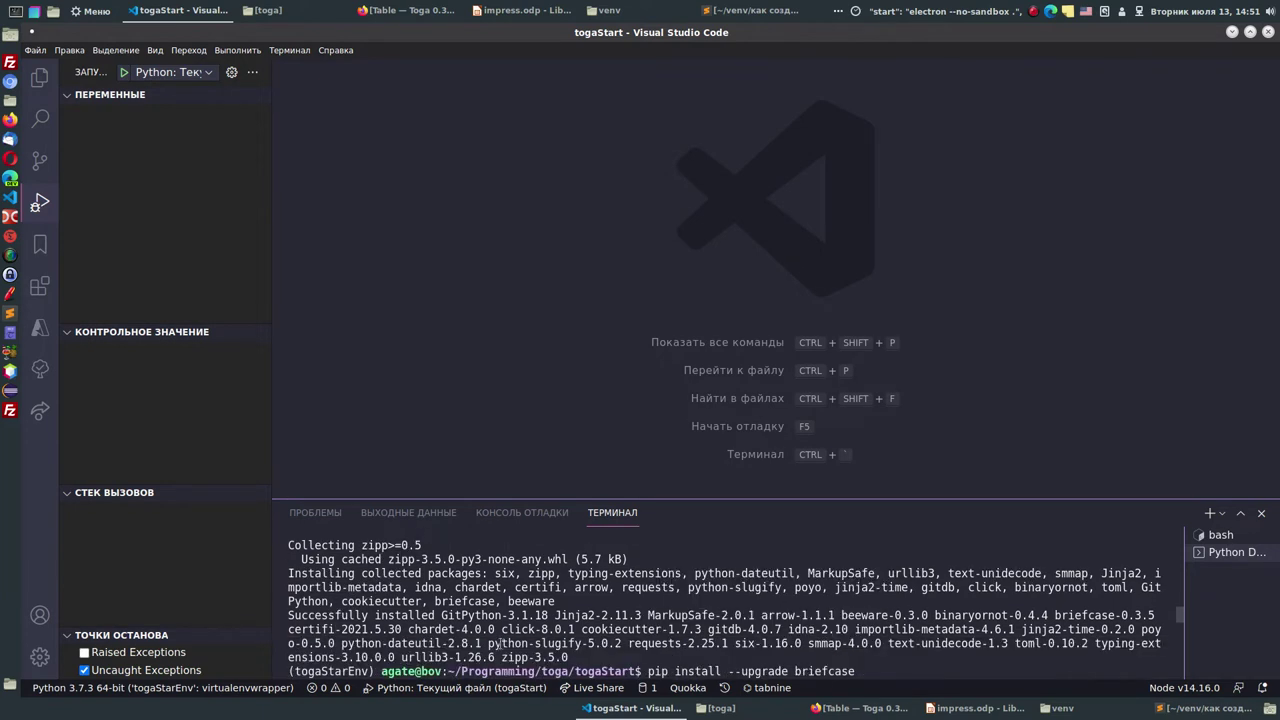
{"action": "double_click", "coordinate": [464, 604]}
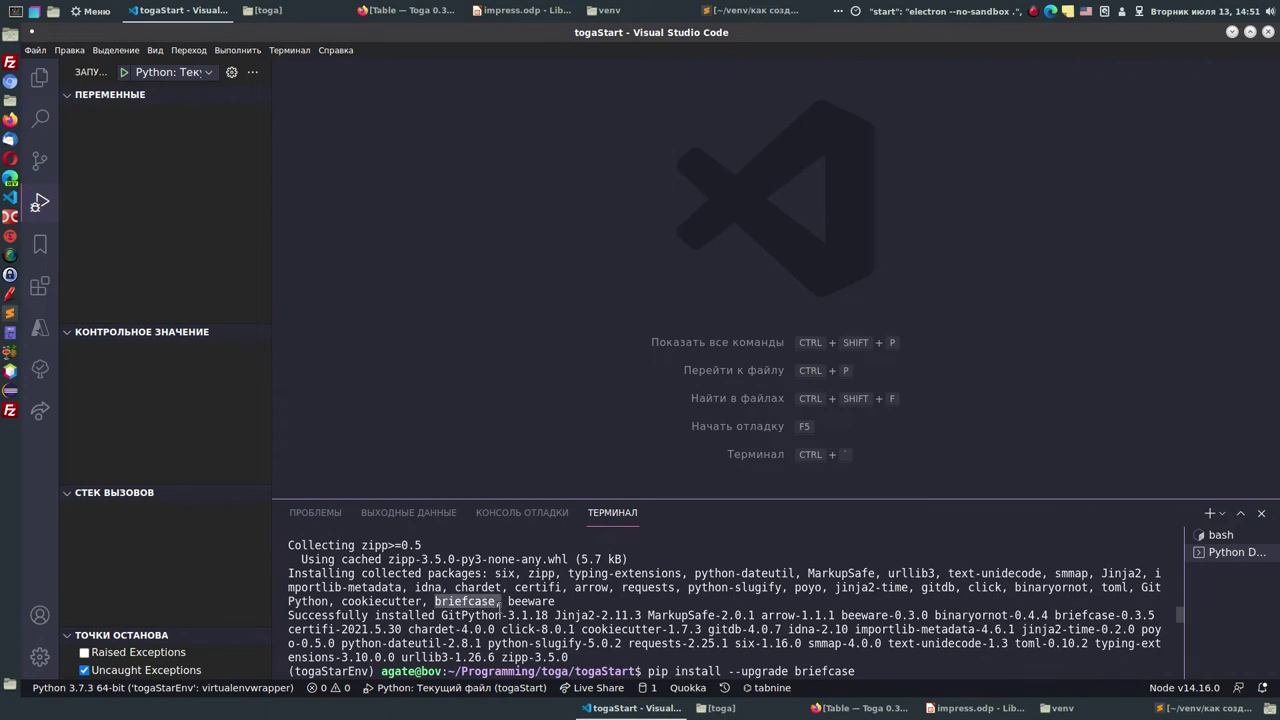
{"action": "right_click", "coordinate": [479, 602]}
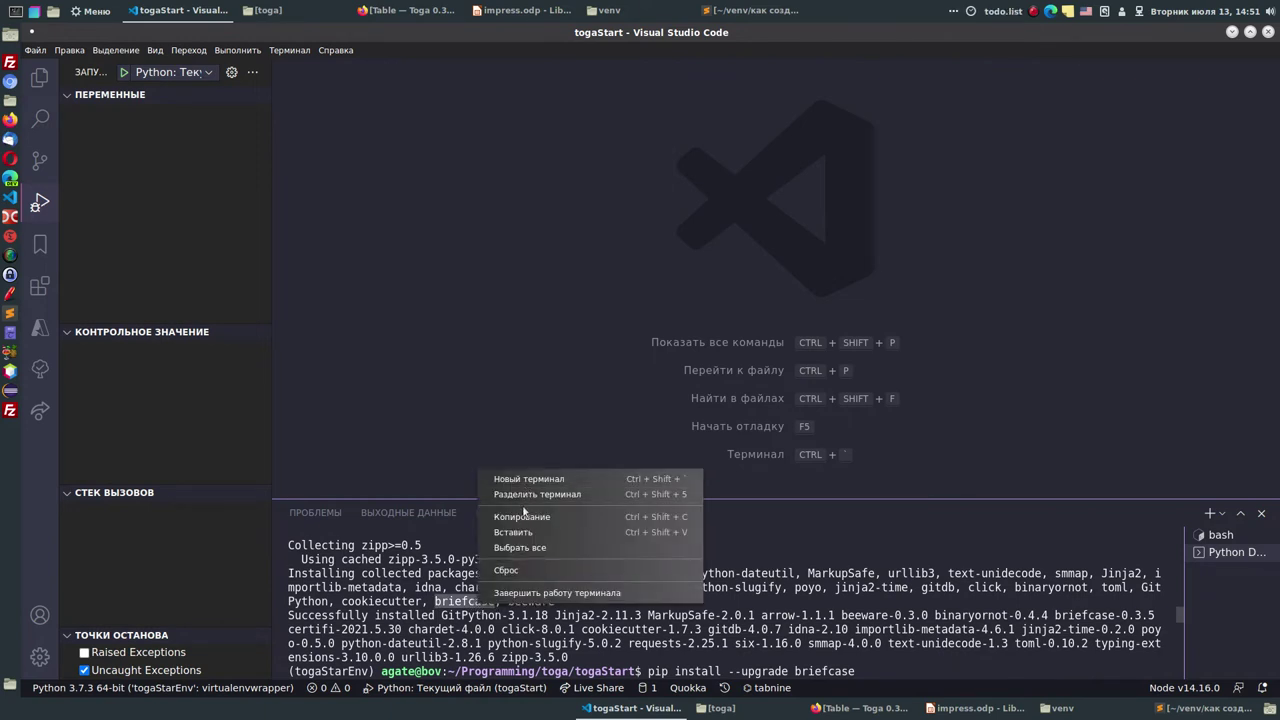
{"action": "left_click", "coordinate": [710, 631]}
{"action": "key", "text": "Return"}
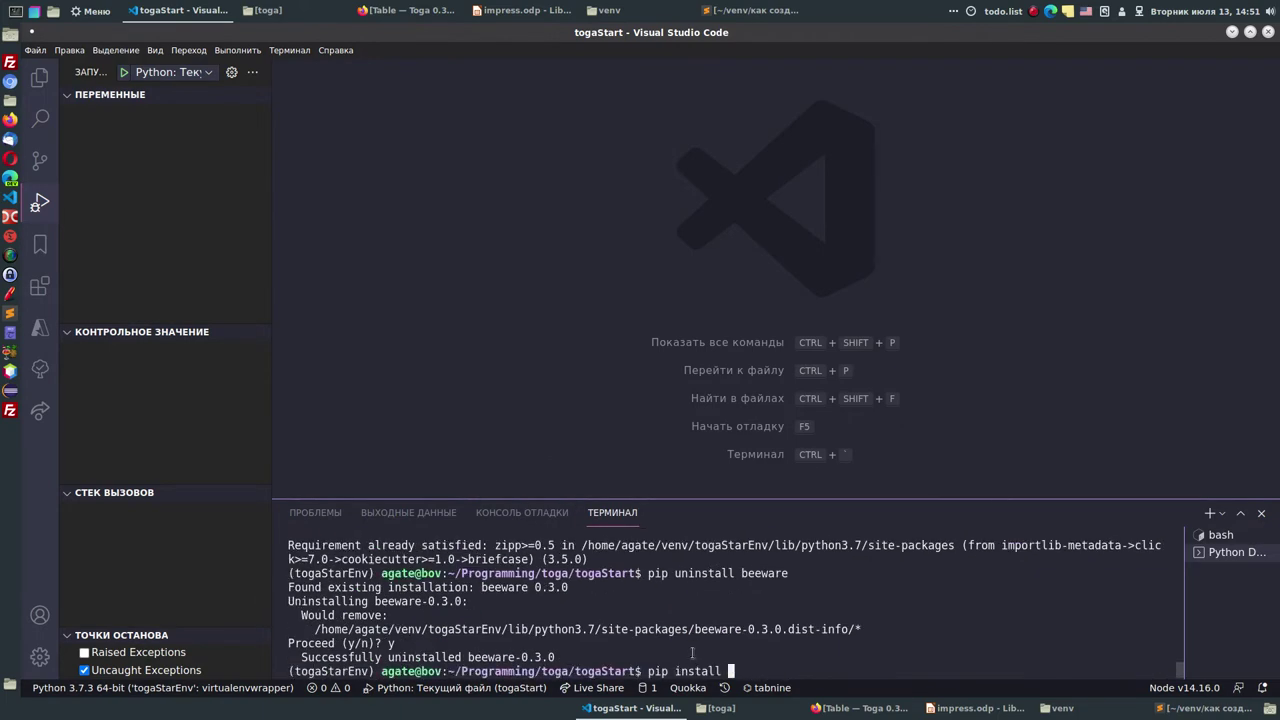
{"action": "right_click", "coordinate": [736, 670]}
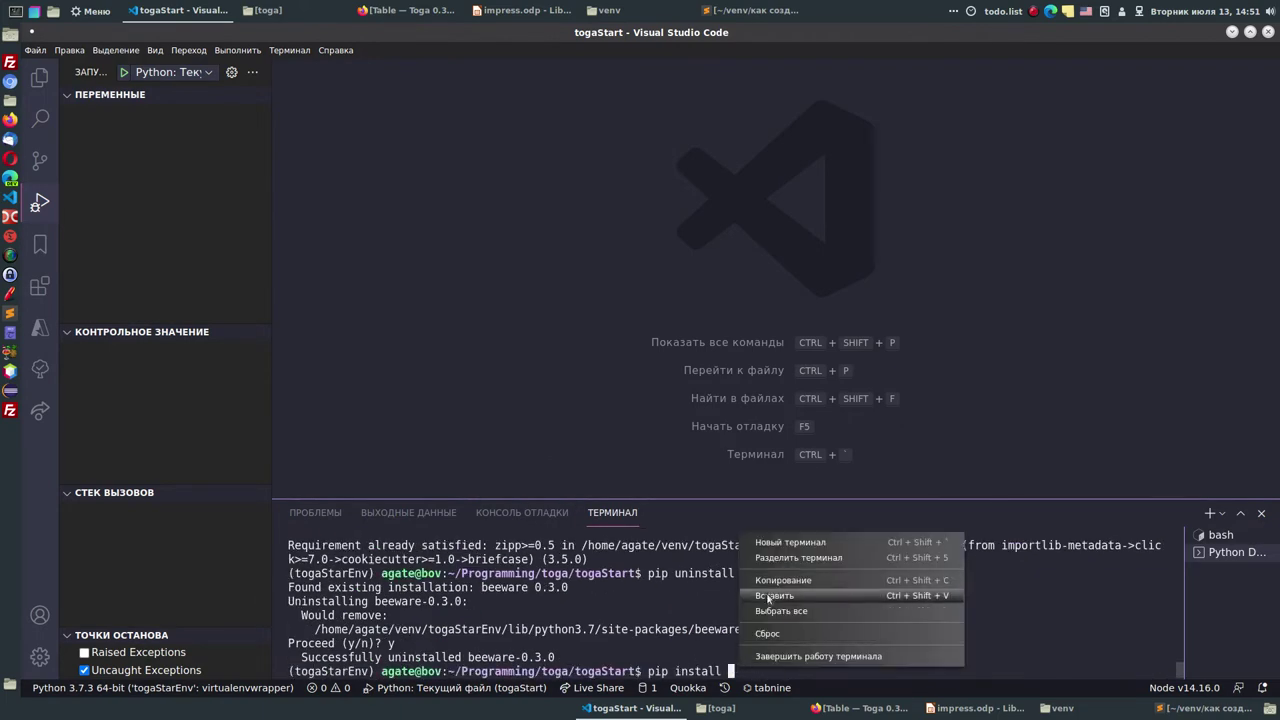
{"action": "left_click", "coordinate": [829, 592]}
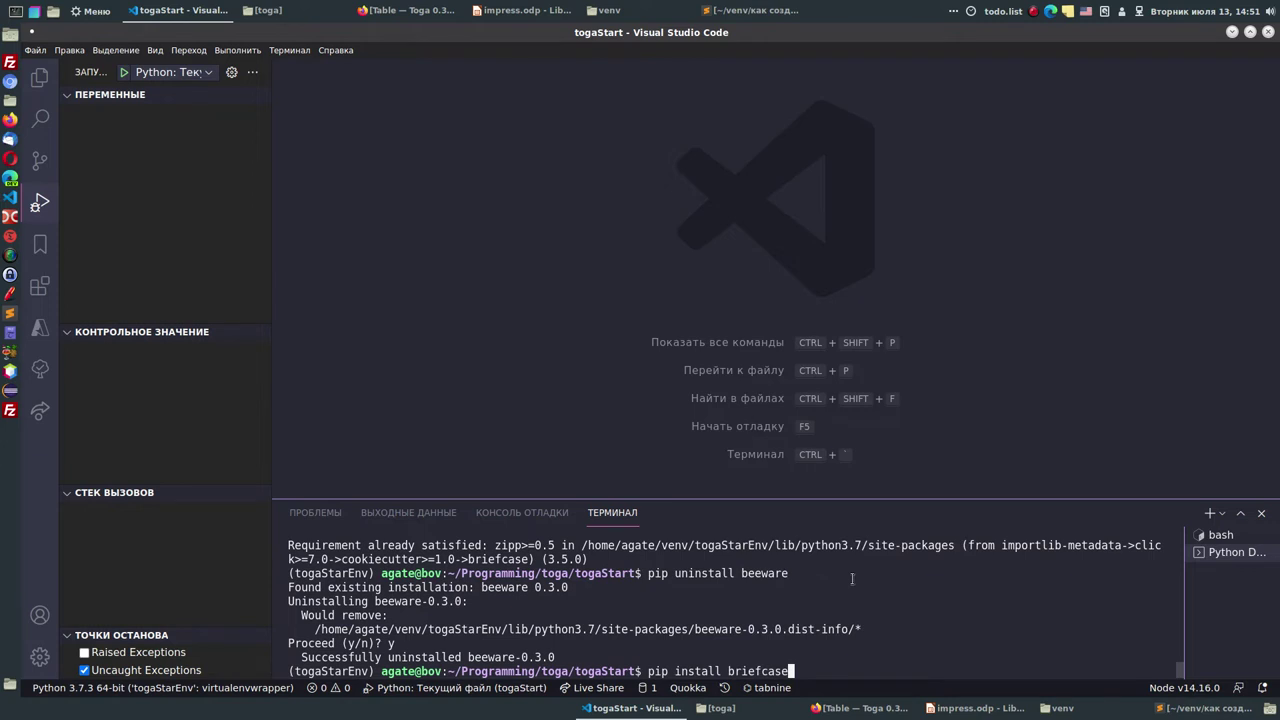
{"action": "key", "text": "Return"}
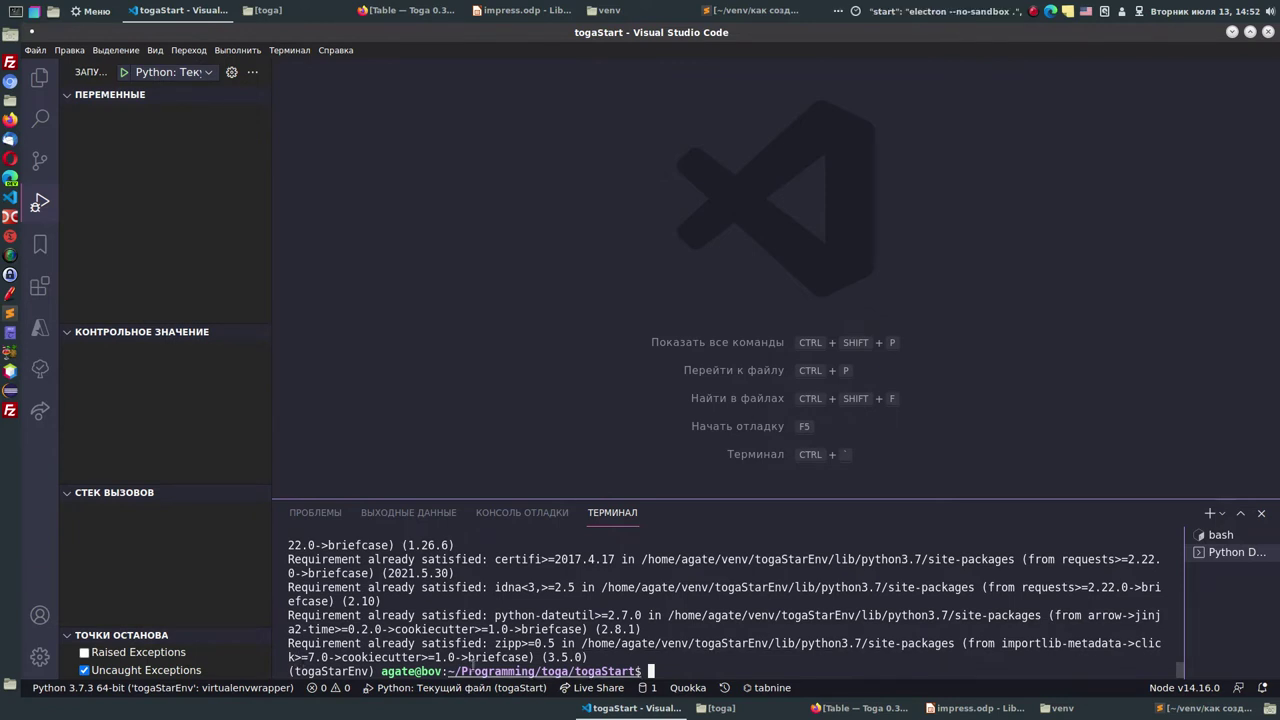
- Switch to the file manager and examine the installed packages in venv/togaStarEnv/lib/python3.7/site-packages under the home folder
{"action": "left_click", "coordinate": [38, 15]}
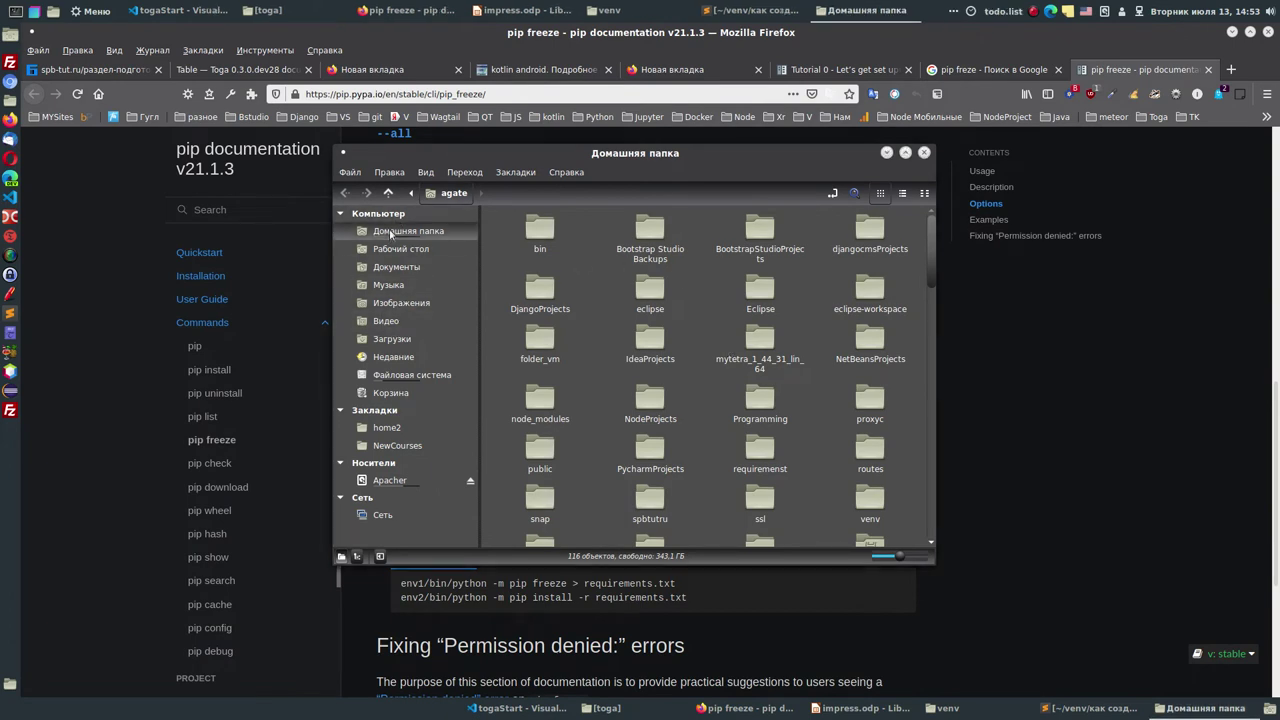
{"action": "scroll", "coordinate": [858, 412], "scroll_direction": "down", "scroll_amount": 1}
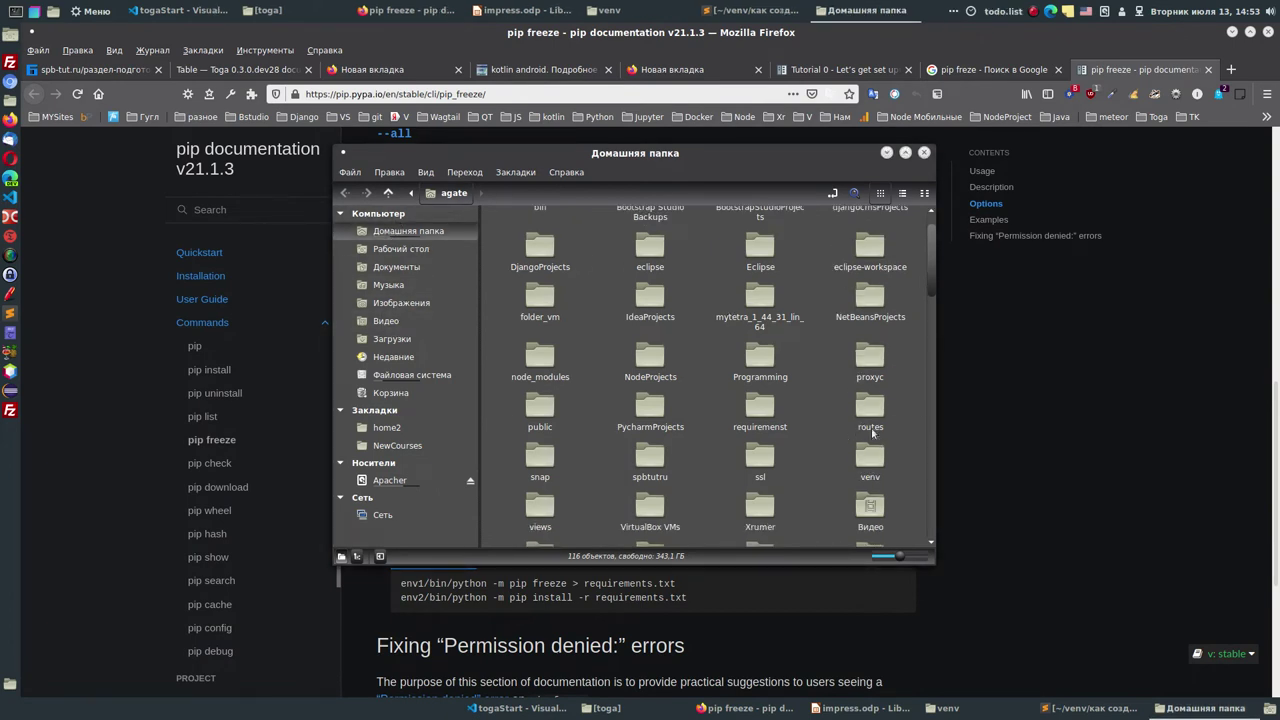
{"action": "double_click", "coordinate": [864, 457]}
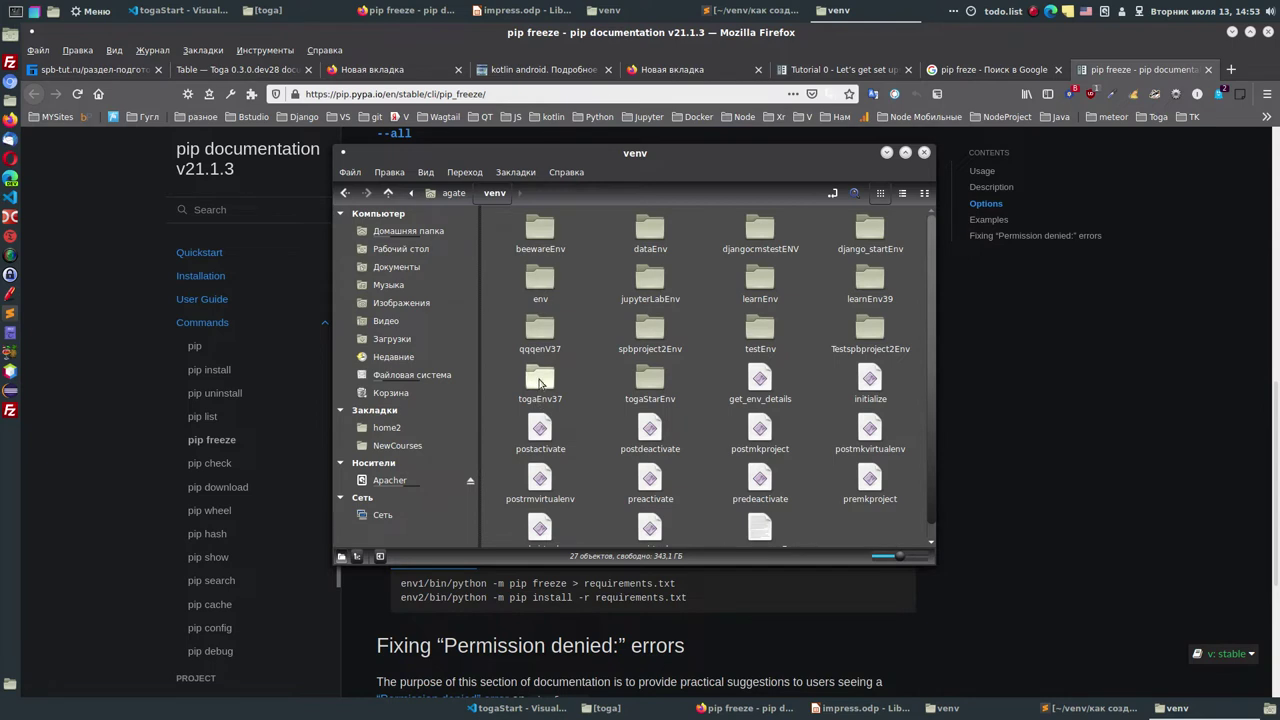
{"action": "double_click", "coordinate": [650, 380]}
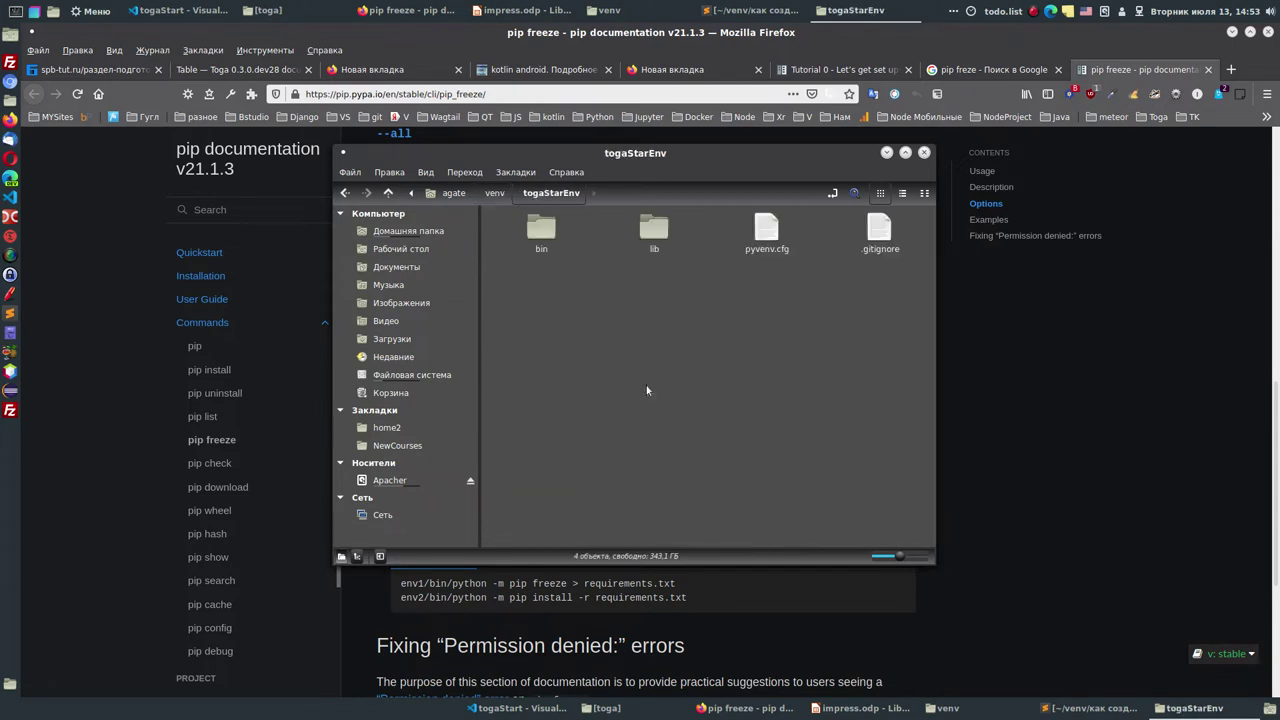
{"action": "double_click", "coordinate": [667, 233]}
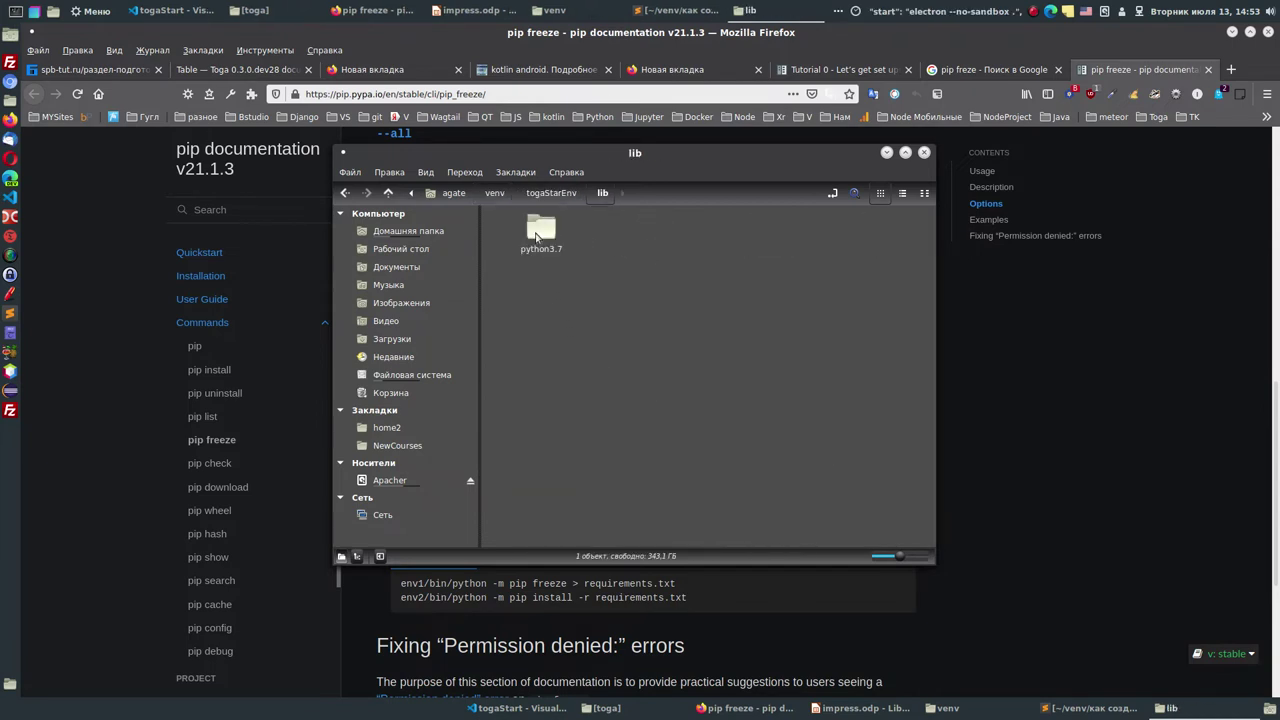
{"action": "double_click", "coordinate": [540, 232]}
{"action": "double_click", "coordinate": [540, 228]}
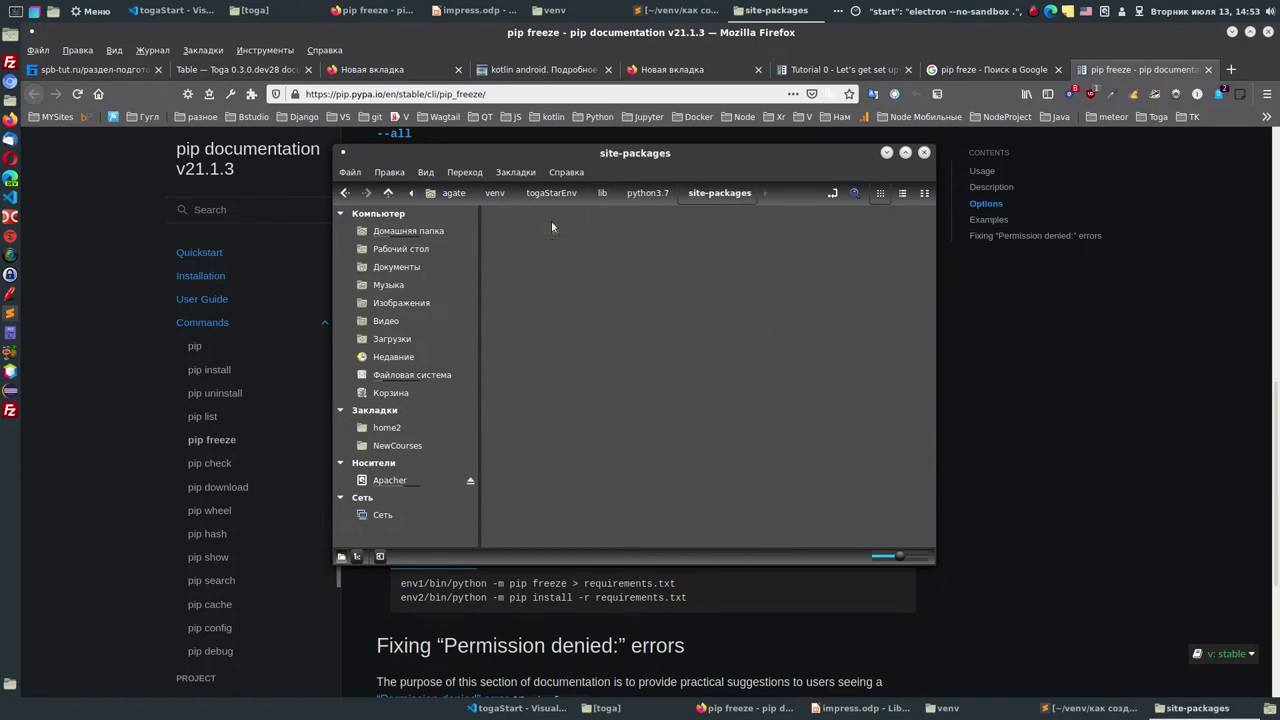
{"action": "scroll", "coordinate": [658, 268], "scroll_direction": "down", "scroll_amount": 1}
{"action": "scroll", "coordinate": [730, 361], "scroll_direction": "down", "scroll_amount": 8}
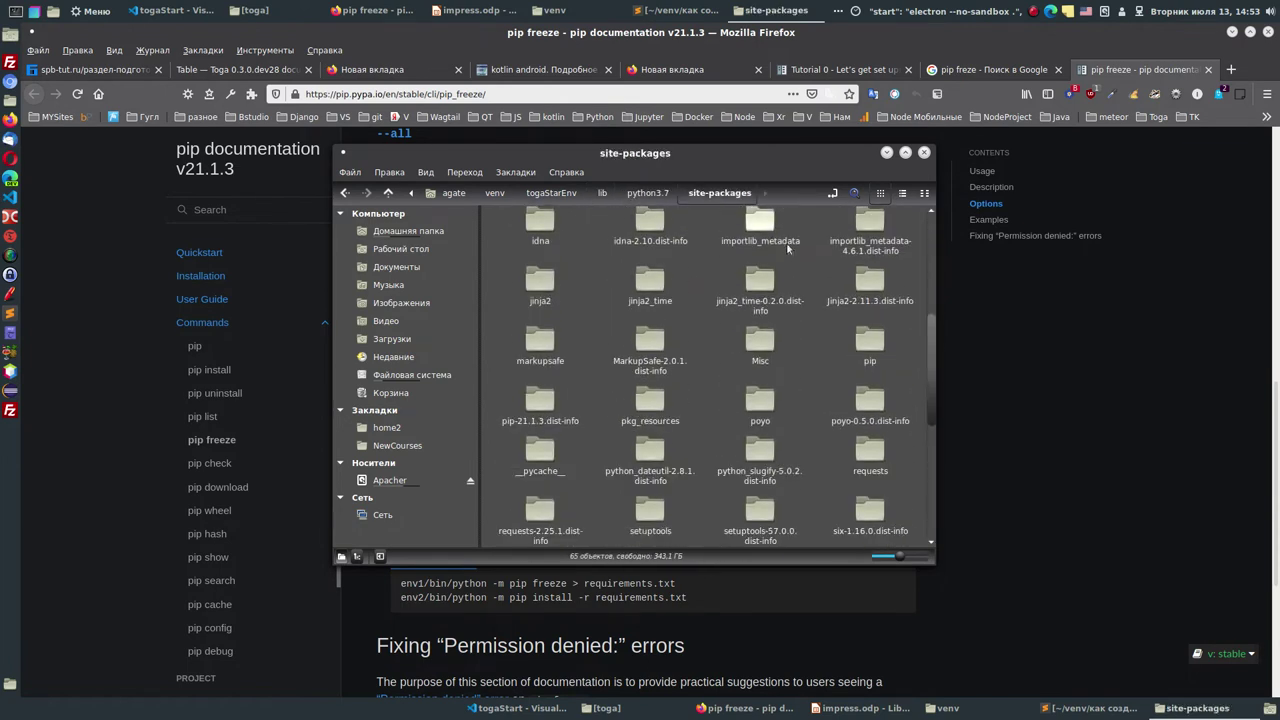
{"action": "scroll", "coordinate": [730, 361], "scroll_direction": "down", "scroll_amount": 1}
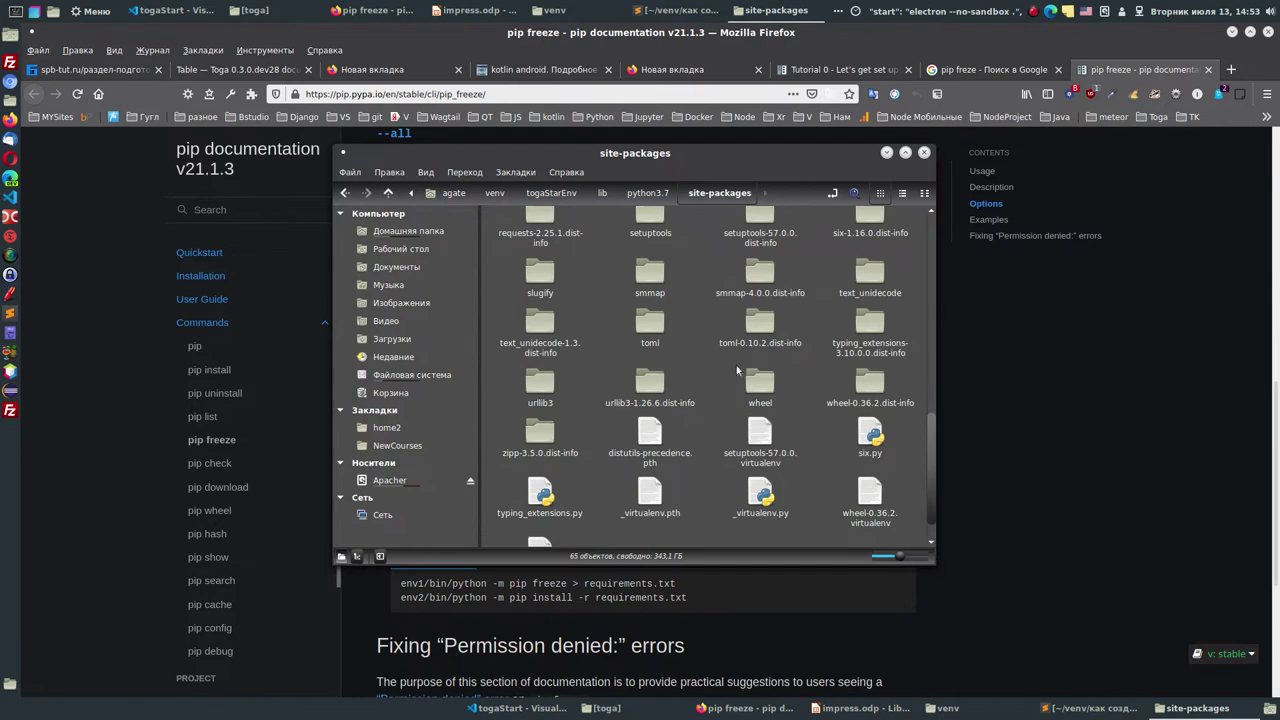
{"action": "scroll", "coordinate": [737, 370], "scroll_direction": "up", "scroll_amount": 10}
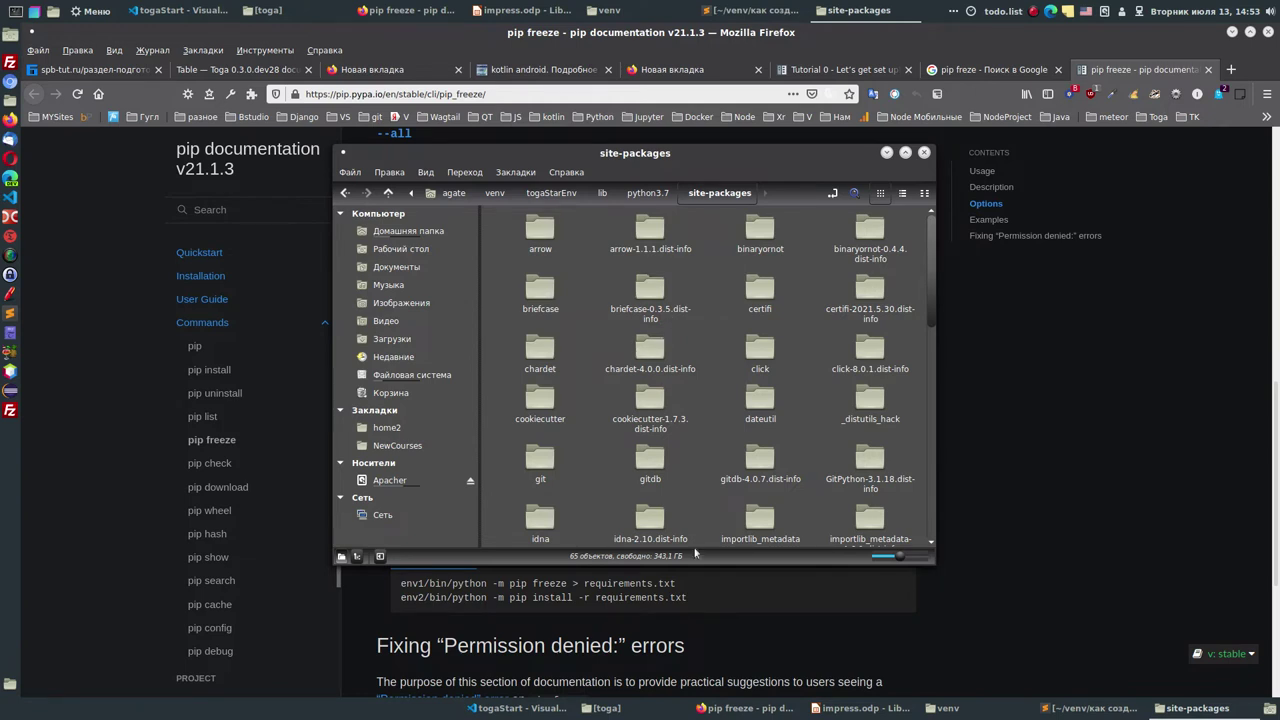
- Switch to Visual Studio Code, enlarge the terminal panel, and highlight the briefcase version in the earlier installation output
{"action": "left_click", "coordinate": [1091, 530]}
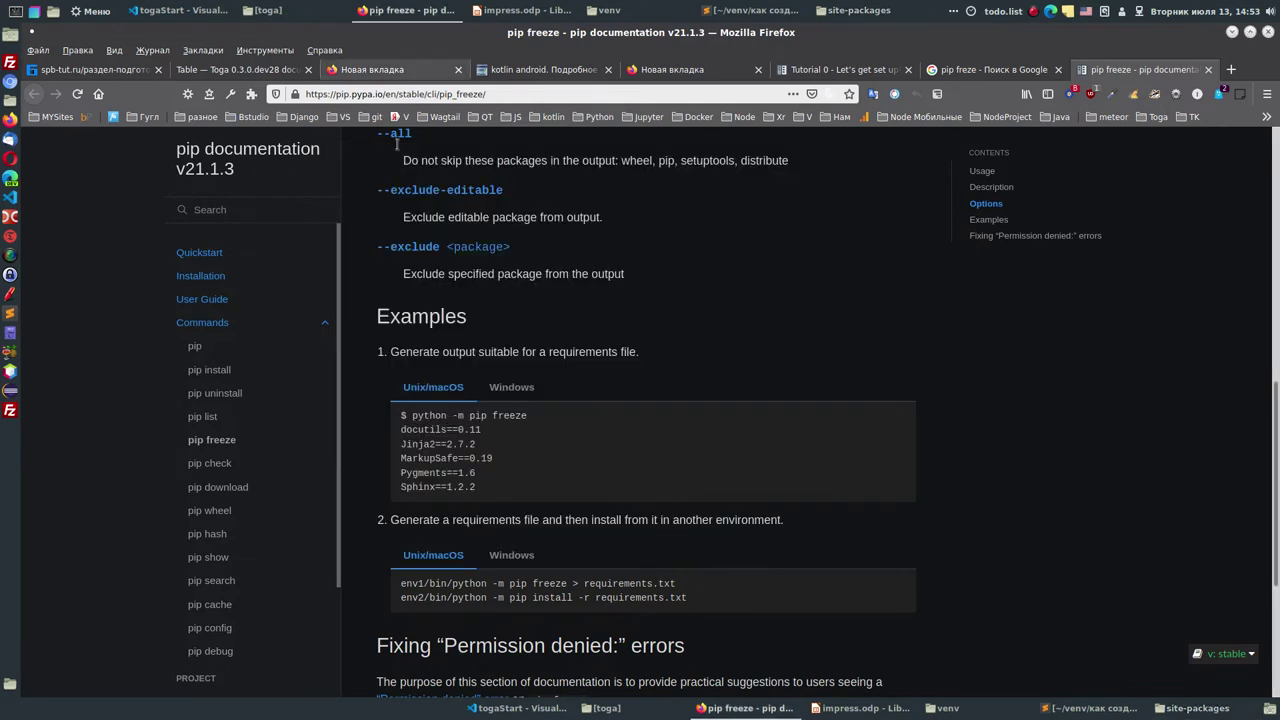
{"action": "left_click", "coordinate": [112, 69]}
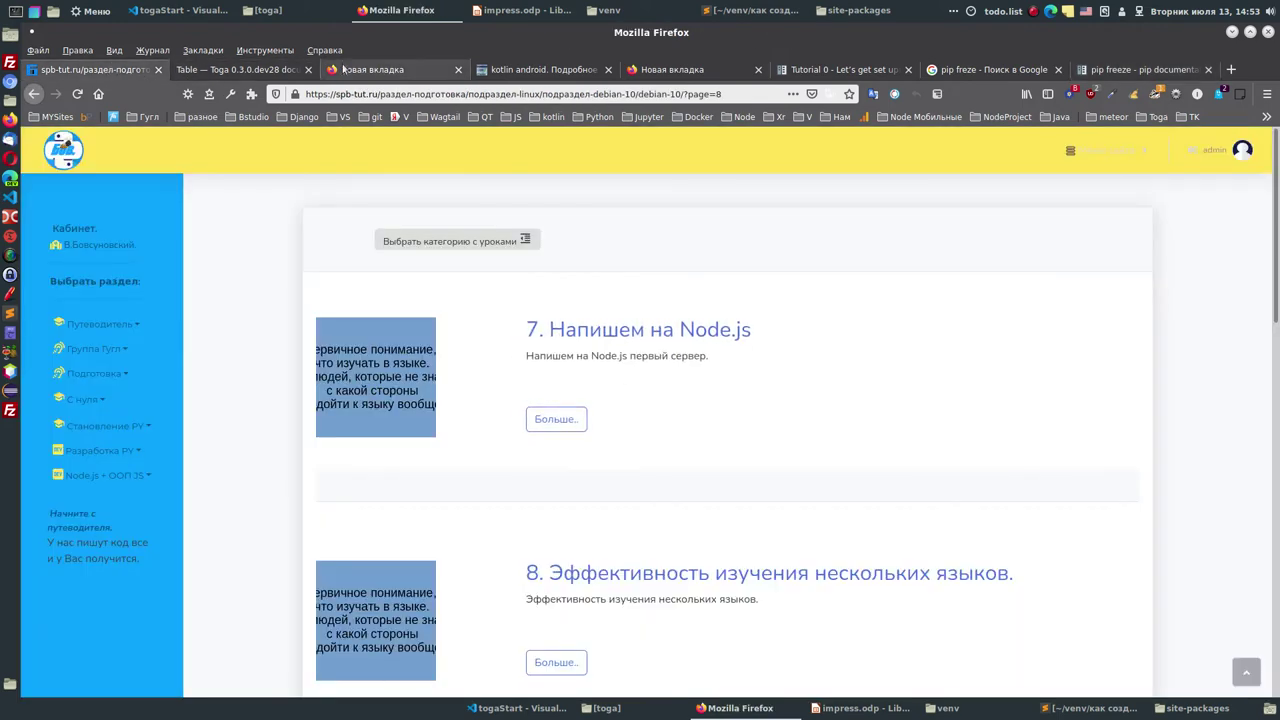
{"action": "left_click", "coordinate": [180, 10]}
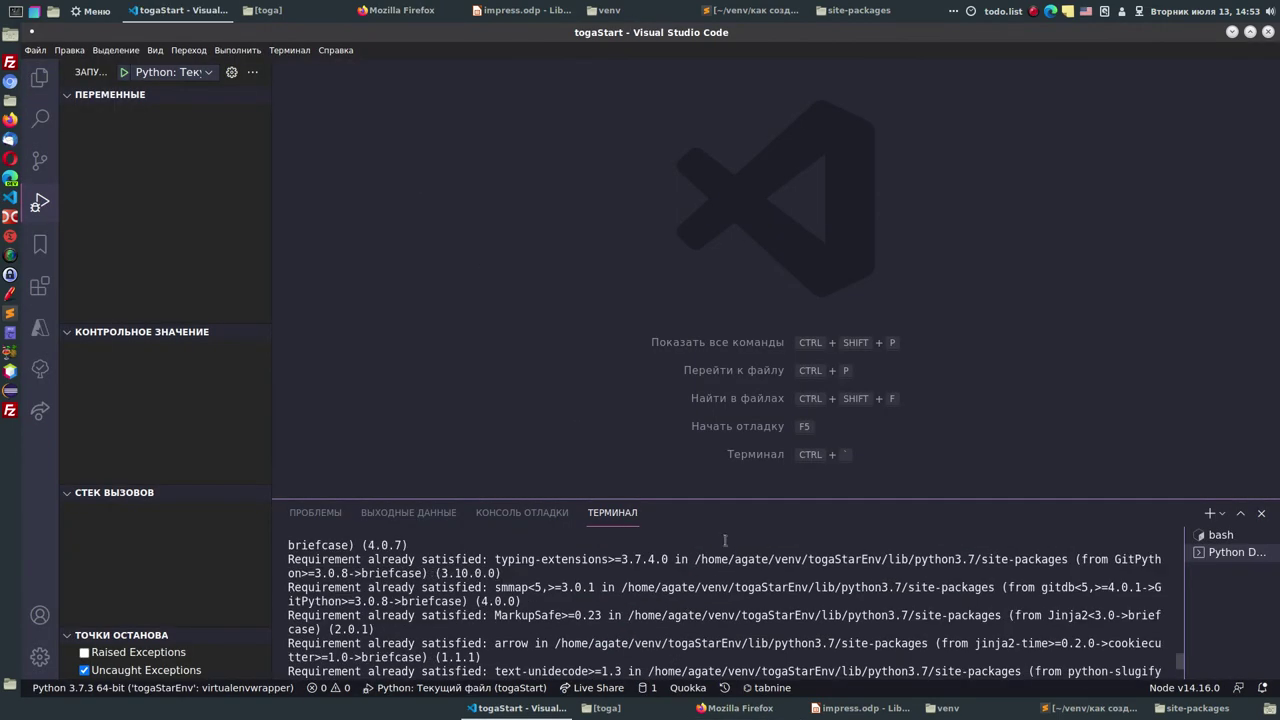
{"action": "left_click_drag", "start_coordinate": [706, 497], "coordinate": [762, 100]}
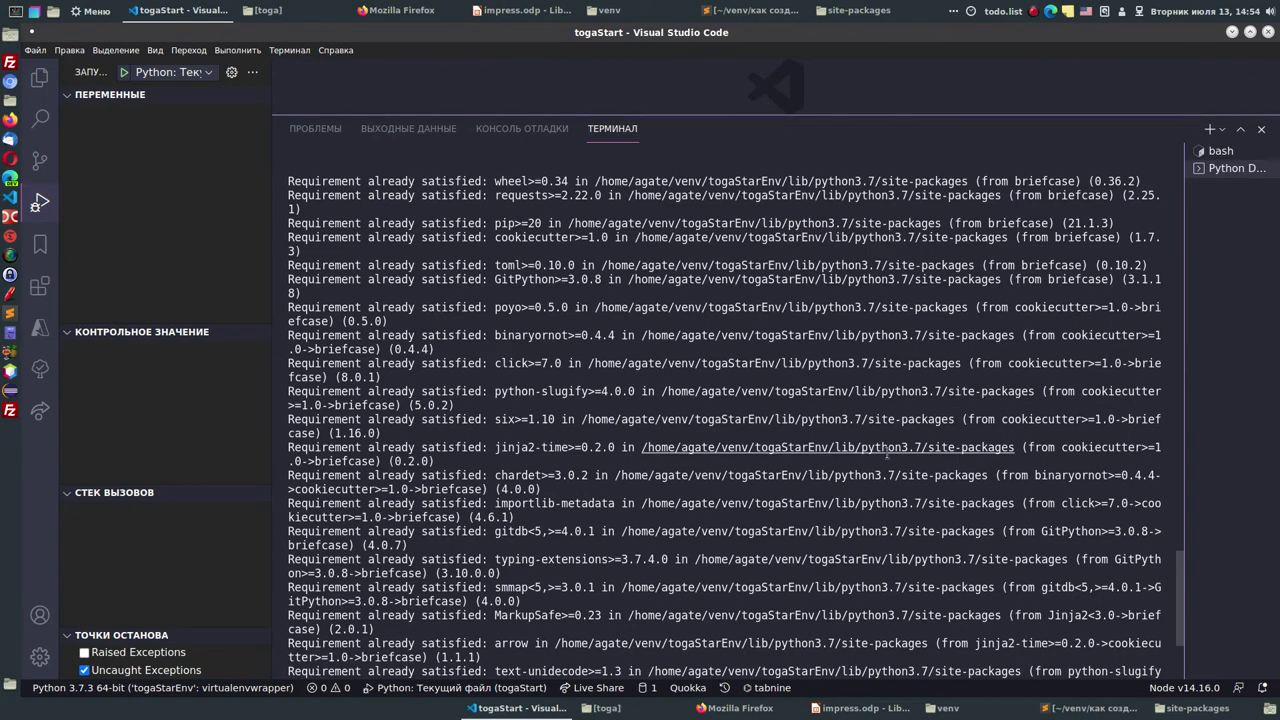
{"action": "scroll", "coordinate": [893, 436], "scroll_direction": "up", "scroll_amount": 10}
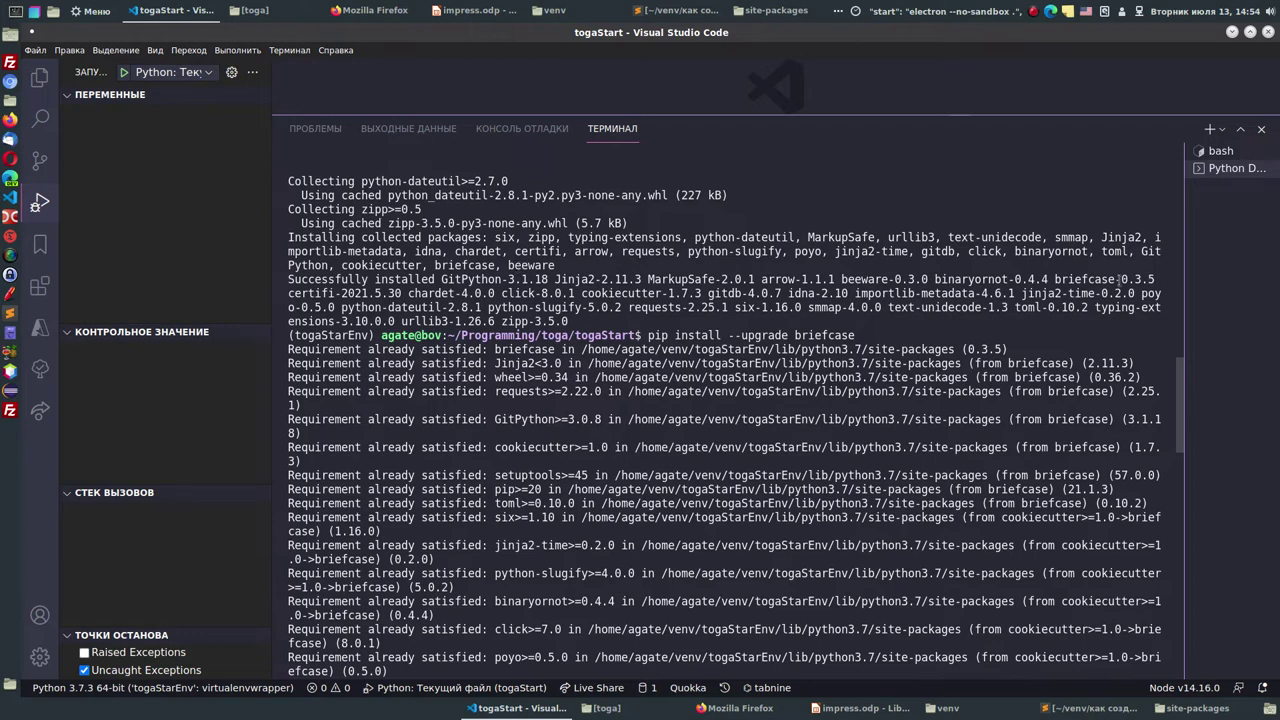
{"action": "left_click_drag", "start_coordinate": [1158, 280], "coordinate": [1121, 280]}
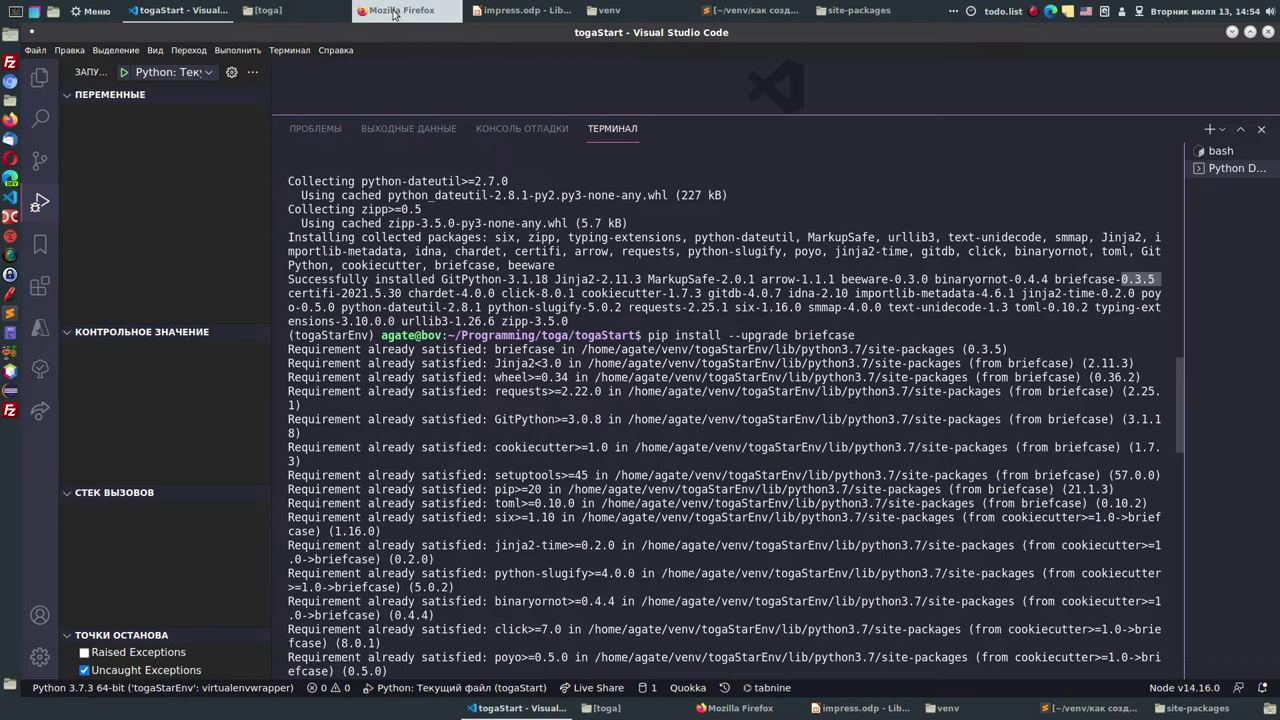
- Review the terminal output from the pip install --upgrade briefcase command down to the latest prompt
{"action": "left_click", "coordinate": [946, 253]}
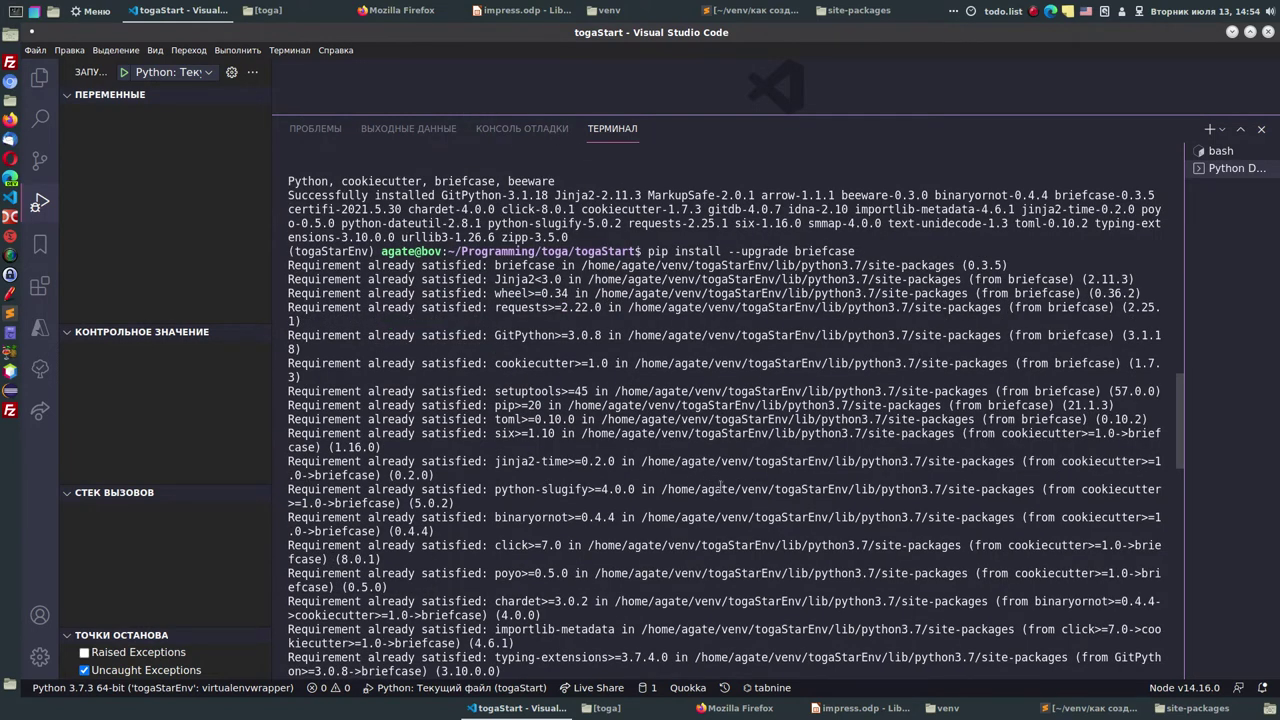
{"action": "type", "text": "pip uninstall beeware"}
{"action": "key", "text": "Return"}
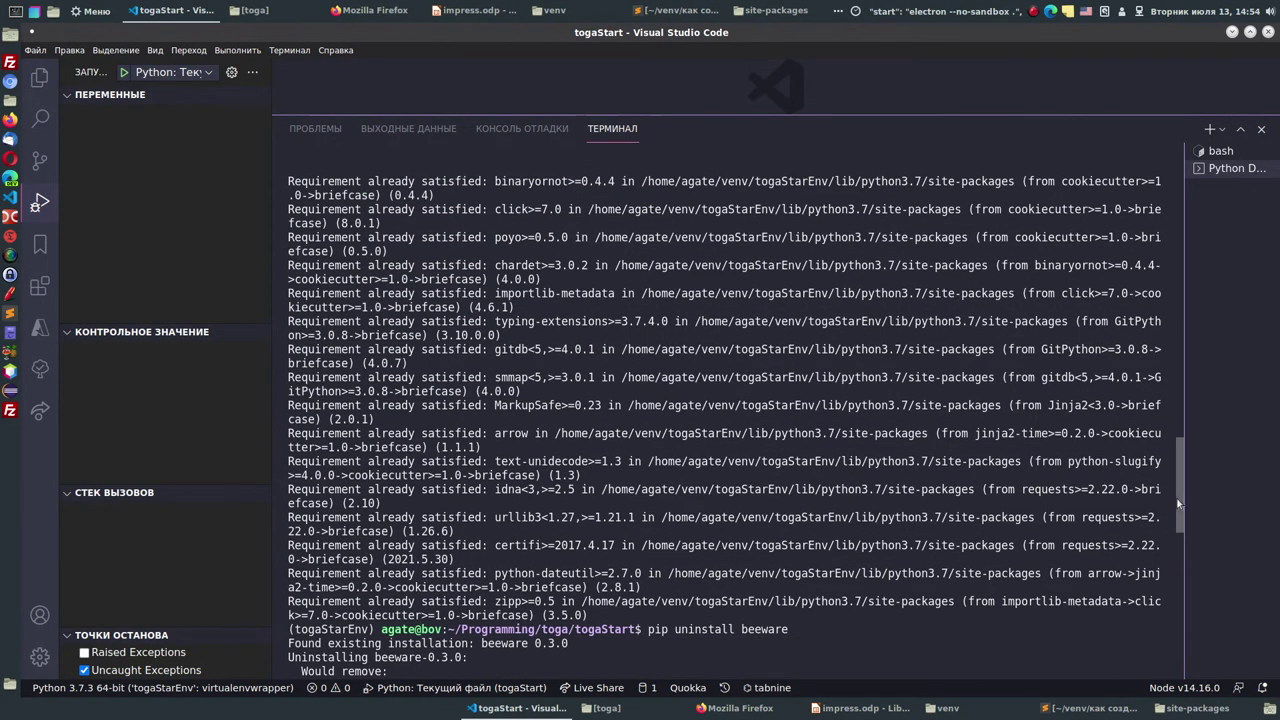
{"action": "type", "text": "y"}
{"action": "key", "text": "Return"}
{"action": "type", "text": "pip install briefcase"}
{"action": "key", "text": "Return"}
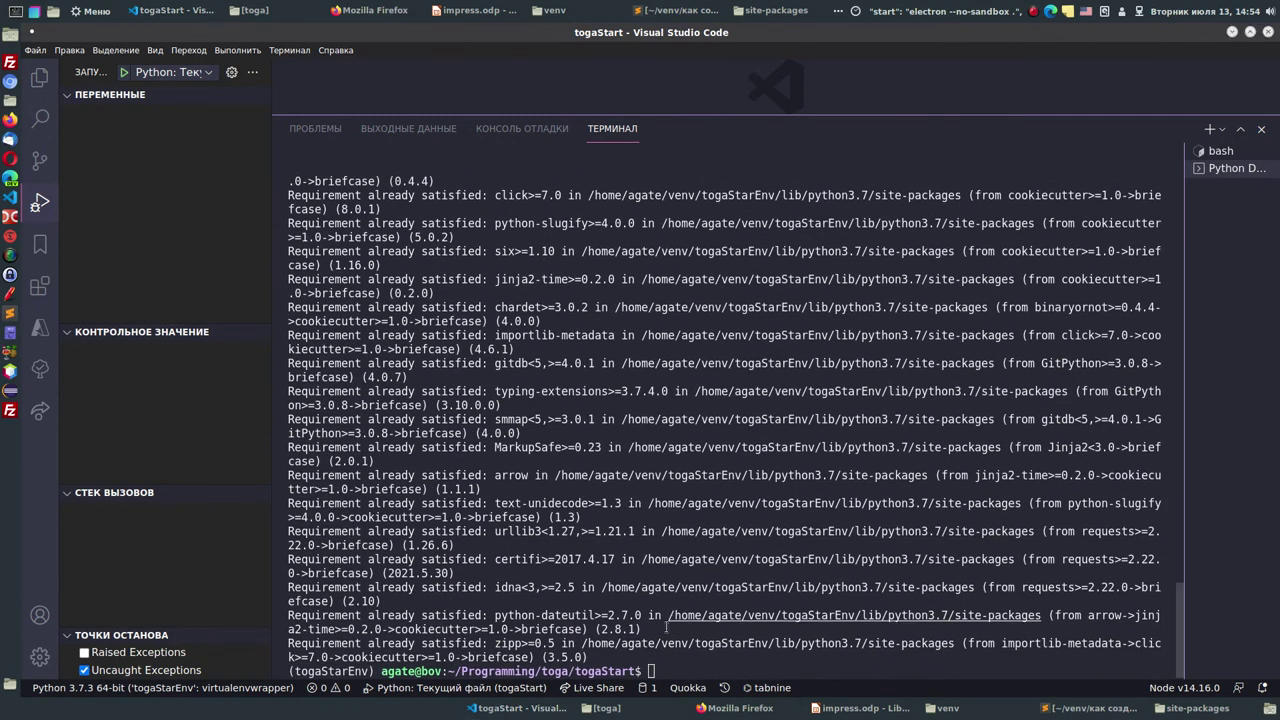
- Run pip freeze in the togaStarEnv terminal to list the installed packages
{"action": "left_click", "coordinate": [700, 650]}
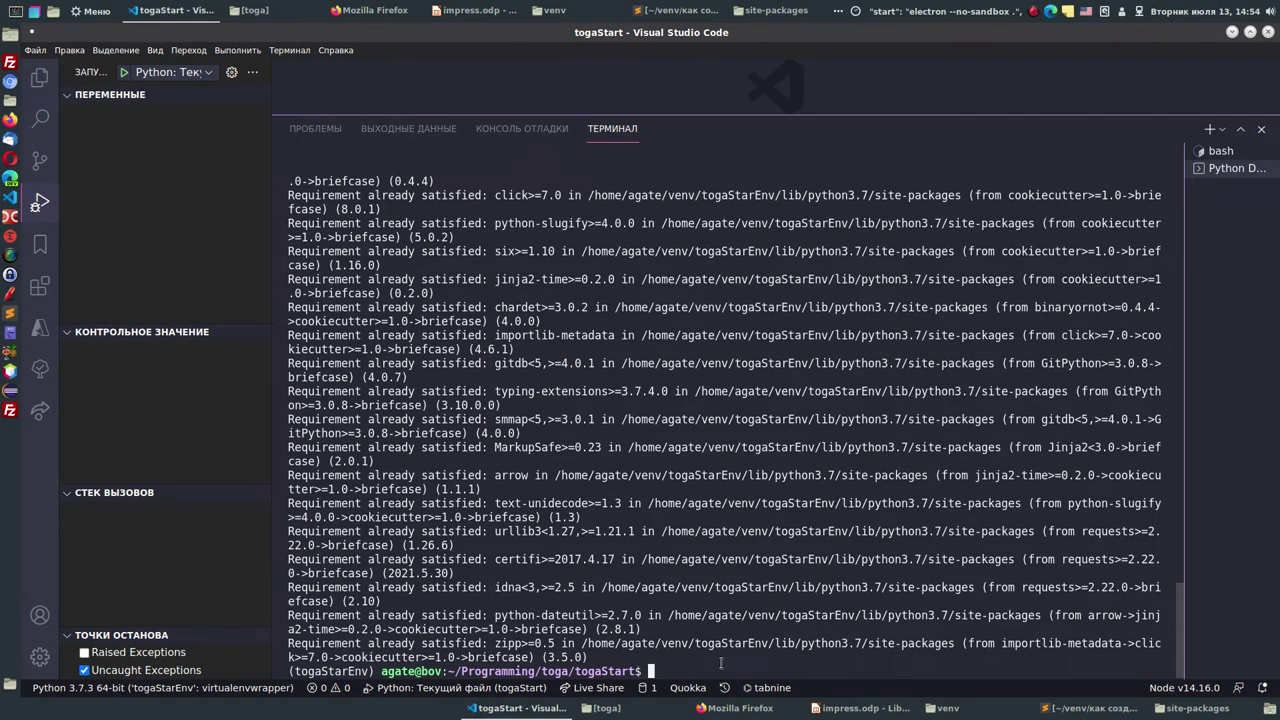
{"action": "type", "text": "pip fra"}
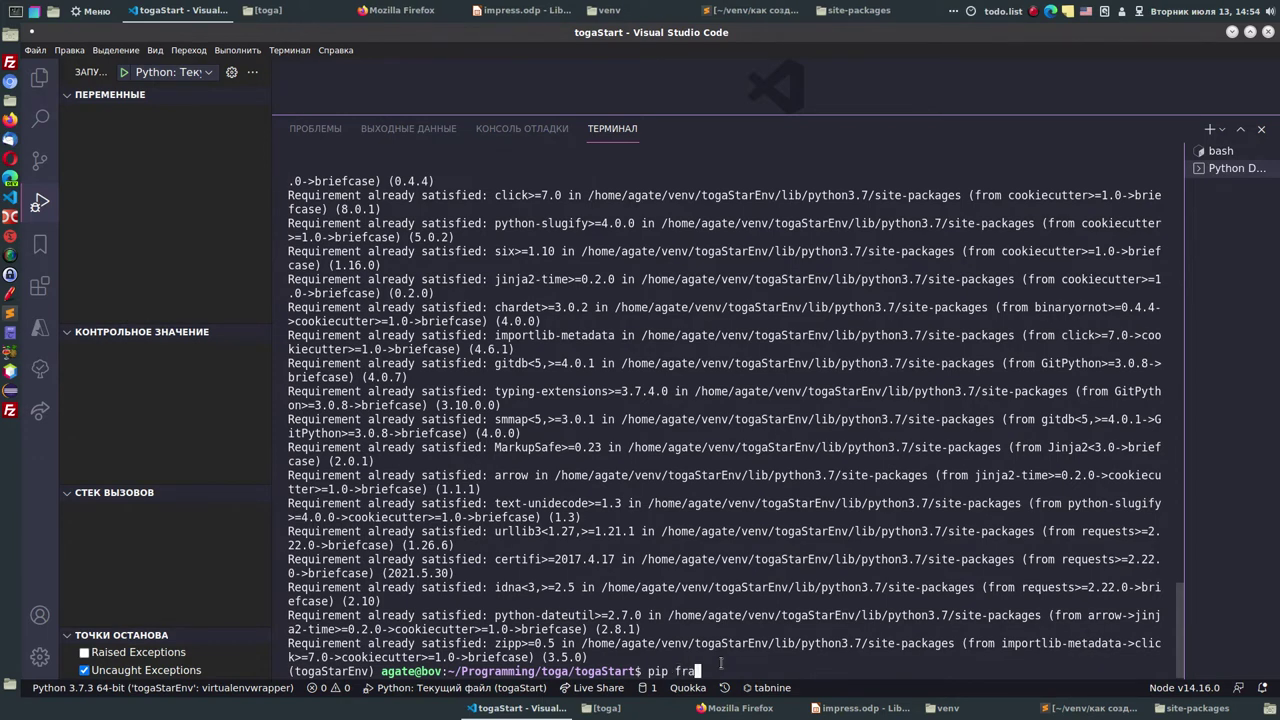
{"action": "key", "text": "BackSpace"}
{"action": "type", "text": "eeze"}
{"action": "key", "text": "Return"}
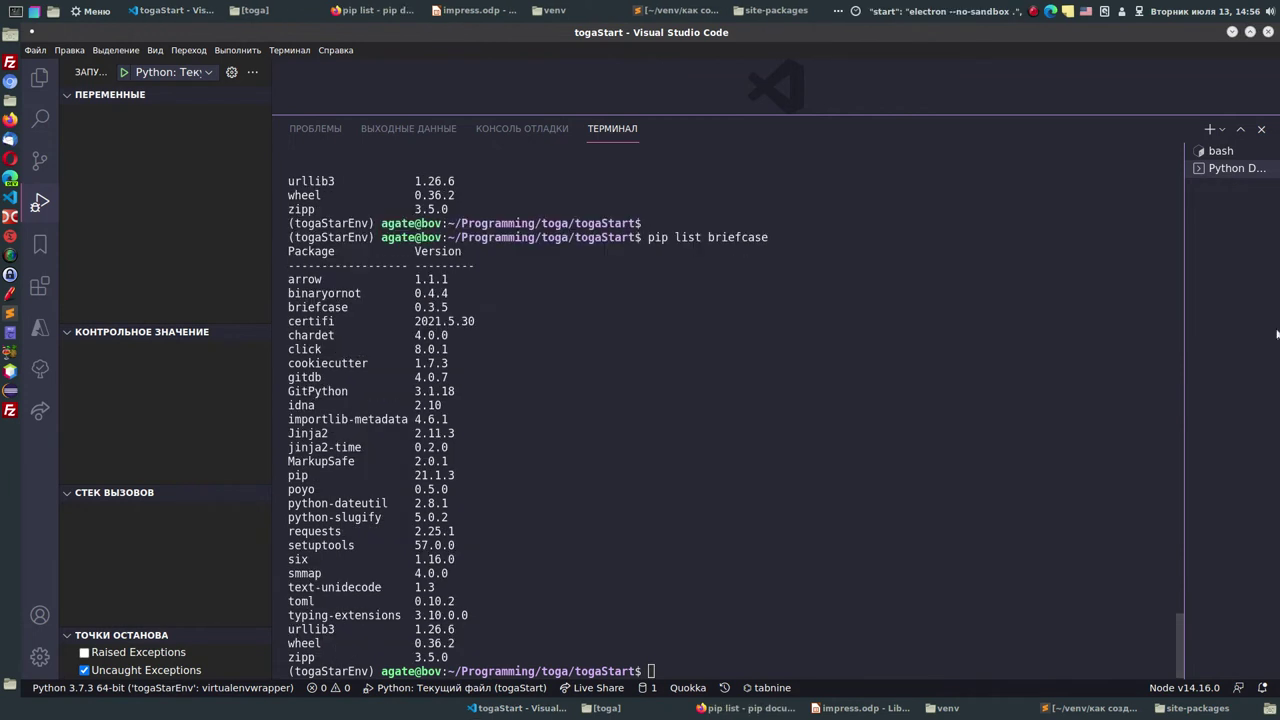
- Run pip list in the terminal, copying the command from the earlier pip list briefcase line
{"action": "left_click_drag", "start_coordinate": [648, 240], "coordinate": [800, 240]}
{"action": "left_click", "coordinate": [656, 247]}
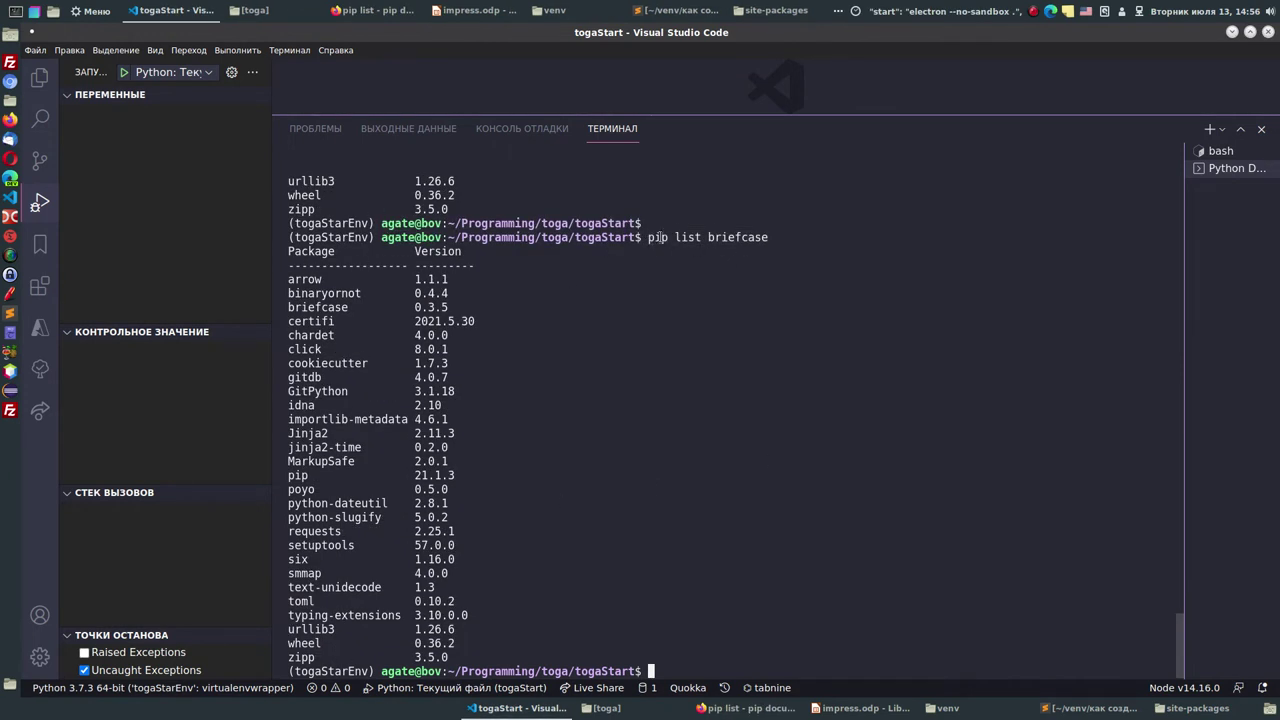
{"action": "left_click_drag", "start_coordinate": [648, 240], "coordinate": [702, 240]}
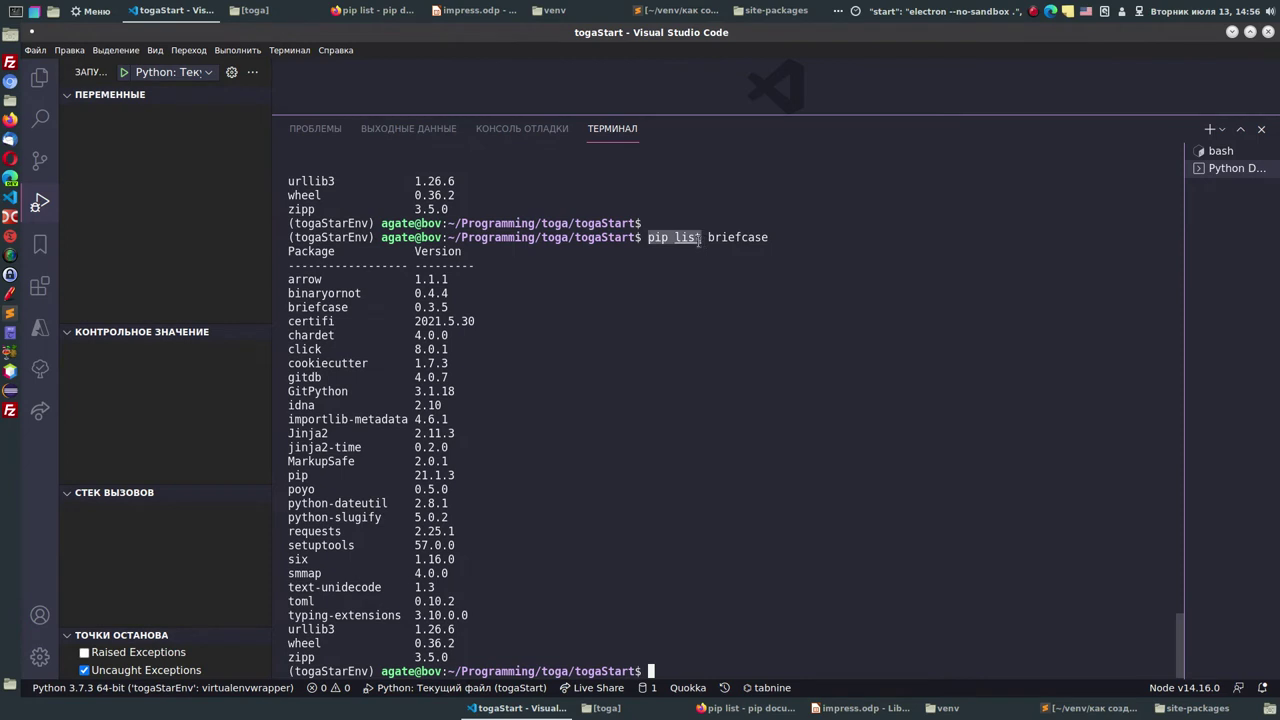
{"action": "middle_click", "coordinate": [658, 671]}
{"action": "key", "text": "Return"}
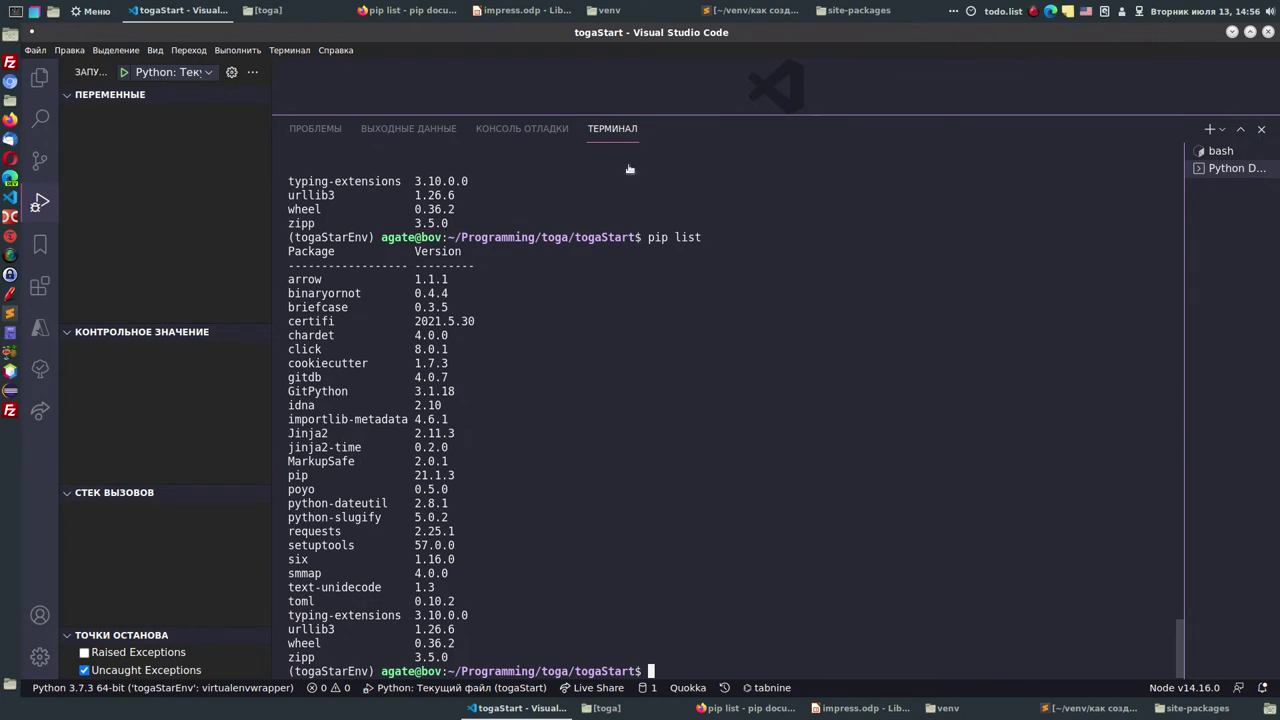
- Run pip list briefcase, copying the command and the package name from the terminal output
{"action": "left_click_drag", "start_coordinate": [648, 237], "coordinate": [701, 237]}
{"action": "middle_click", "coordinate": [688, 662]}
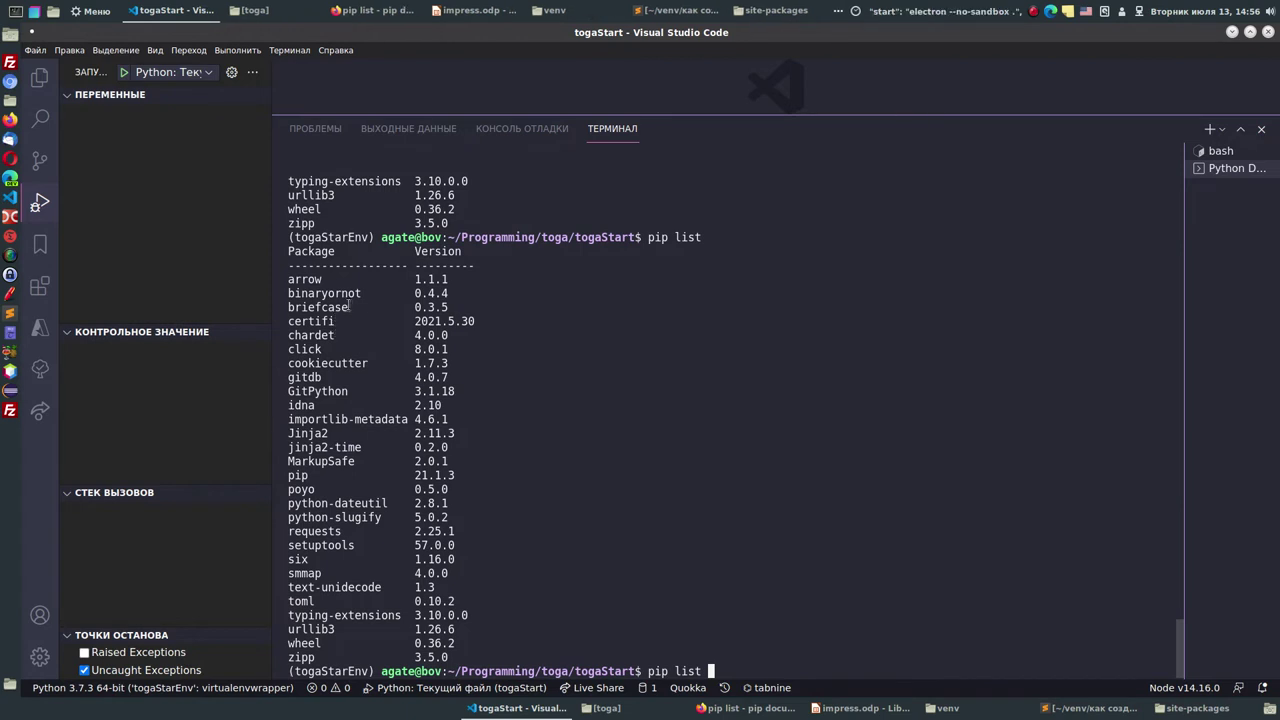
{"action": "left_click_drag", "start_coordinate": [349, 307], "coordinate": [273, 306]}
{"action": "middle_click", "coordinate": [715, 672]}
{"action": "key", "text": "Return"}
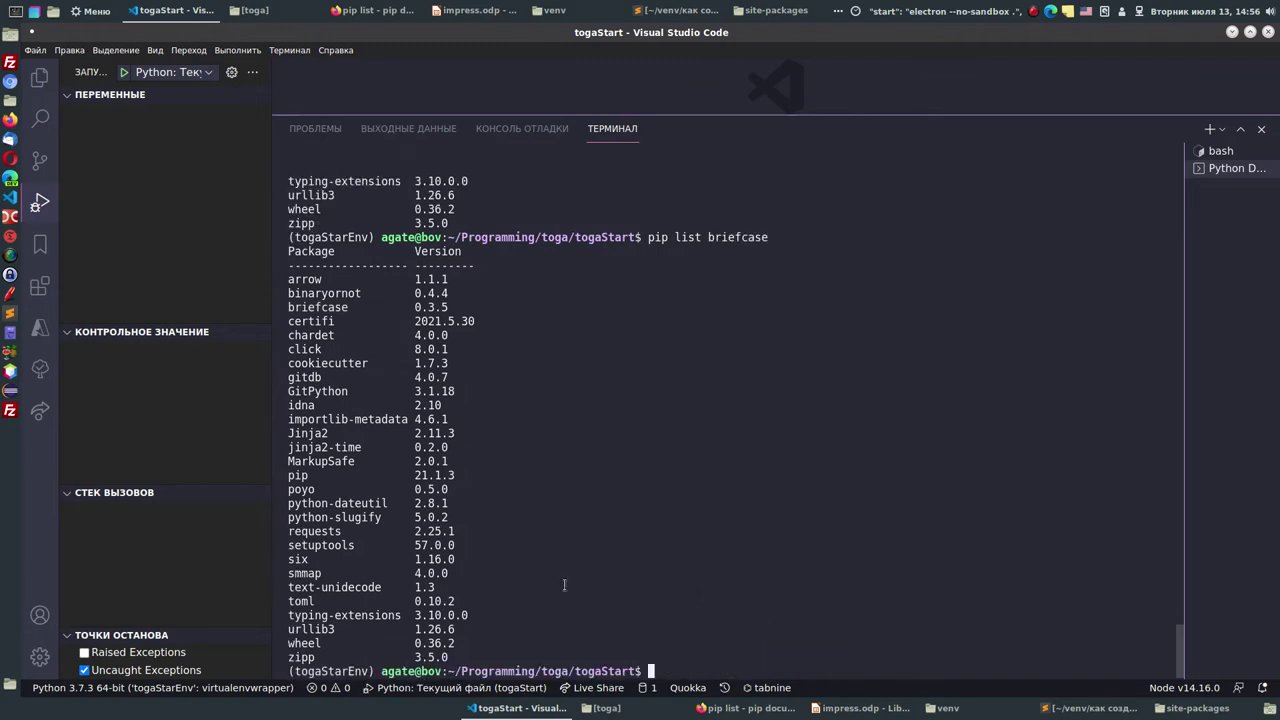